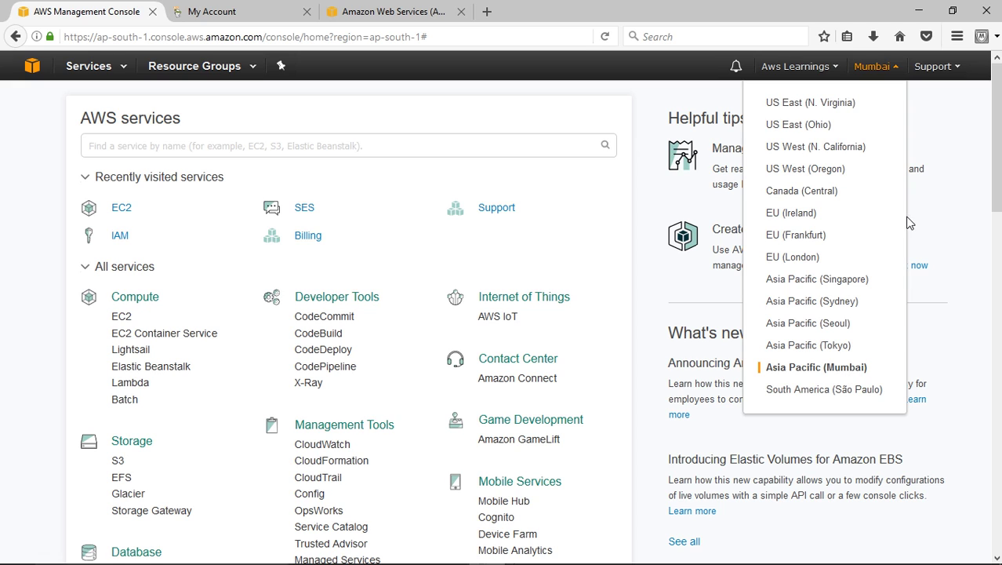
# - Open the EC2 service in the Mumbai region and start launching a new instance from the instances list
pyautogui.click(950, 135)
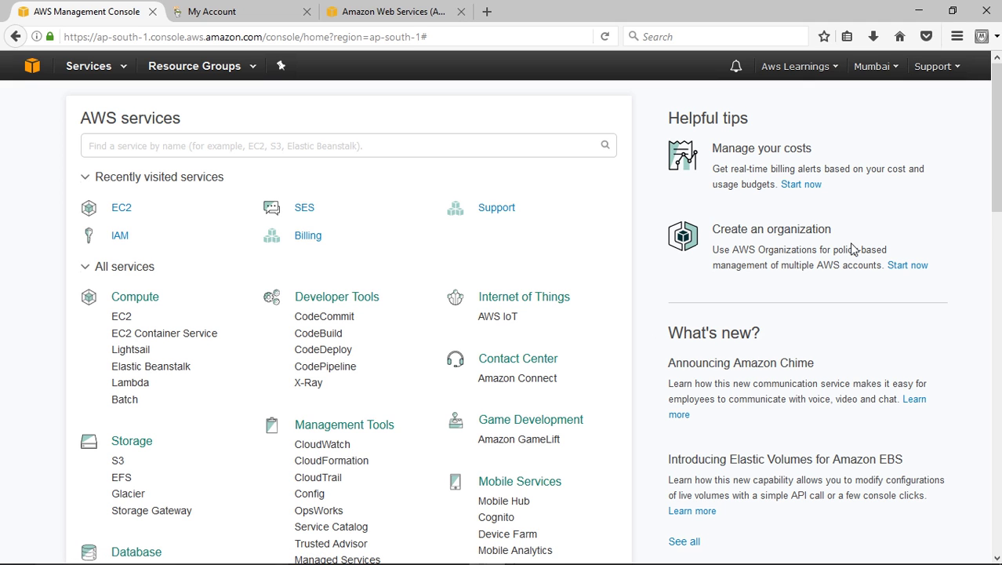
pyautogui.scroll(-2, 857, 278)
pyautogui.scroll(2, 820, 174)
pyautogui.click(123, 210)
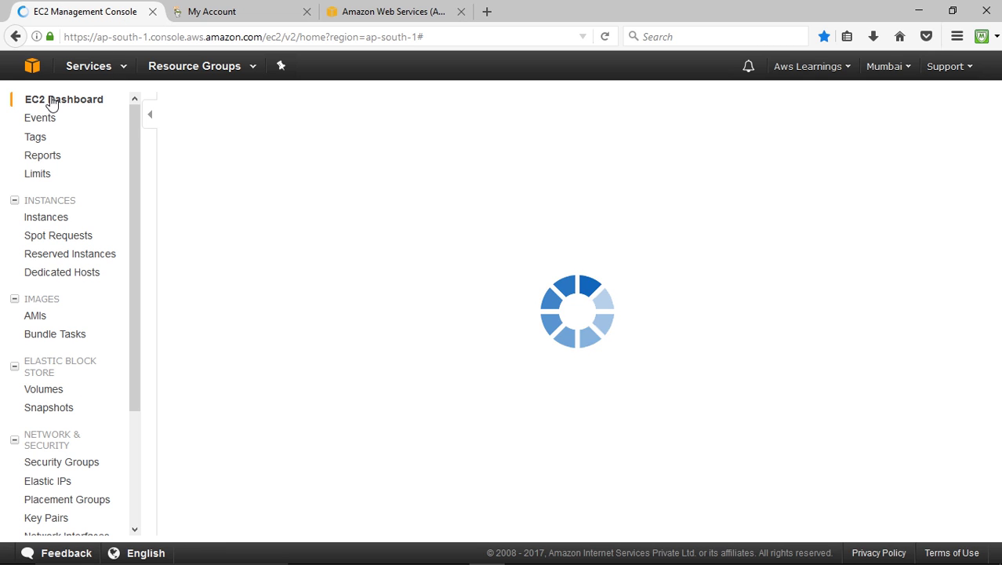
pyautogui.click(250, 151)
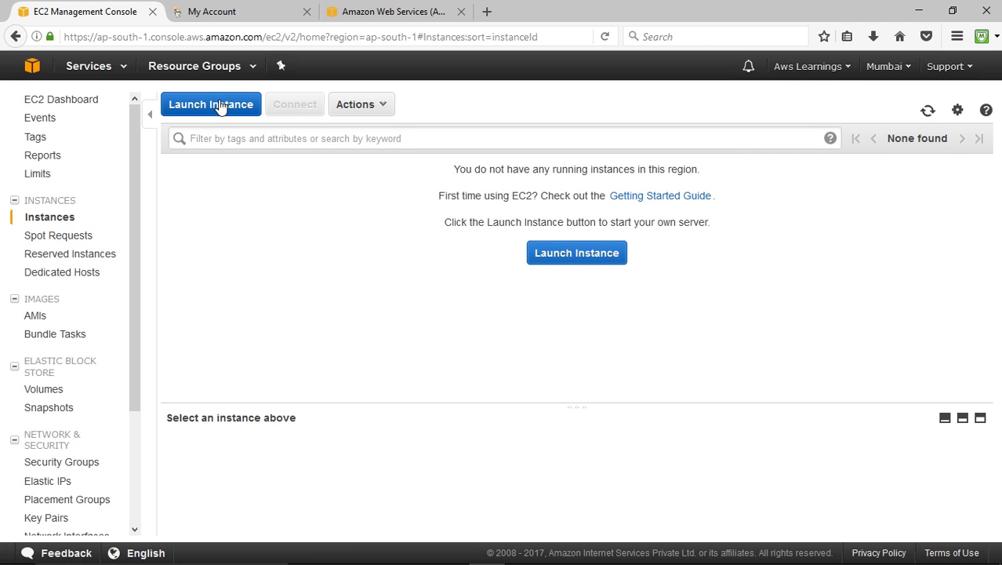
pyautogui.click(222, 105)
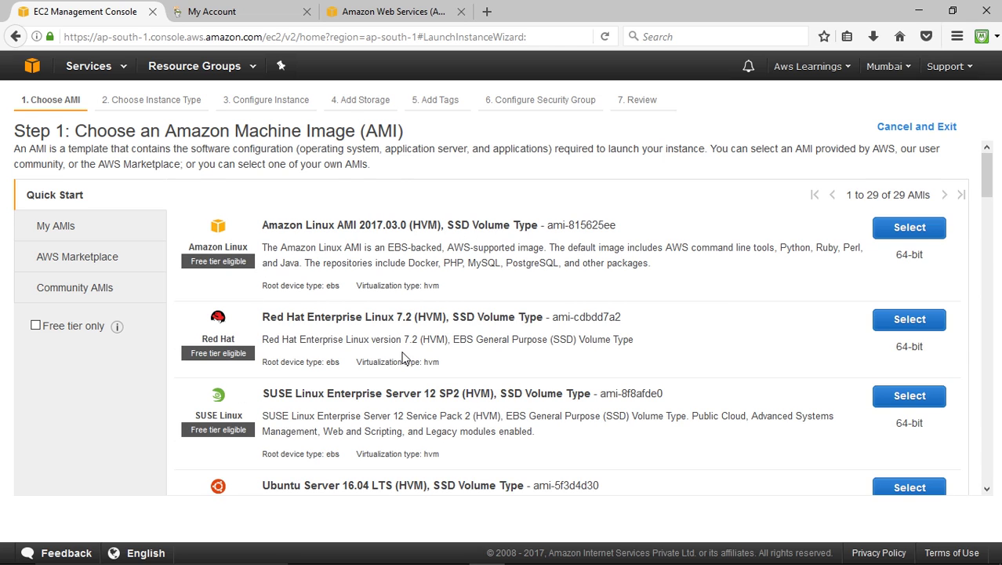
# - Choose the Microsoft Windows Server 2016 Base image with the t2.micro instance type and continue to the instance details
pyautogui.scroll(-4, 403, 357)
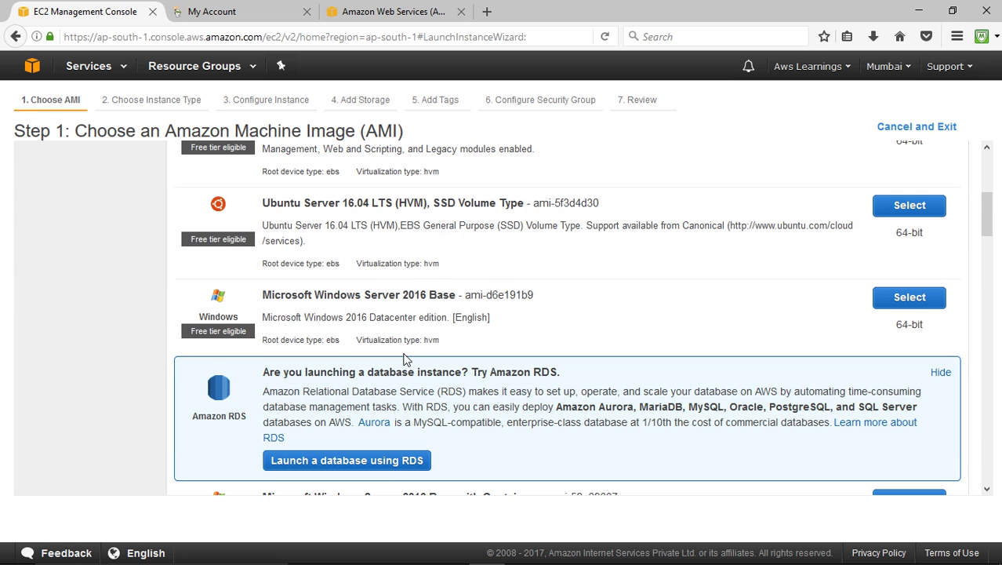
pyautogui.click(907, 302)
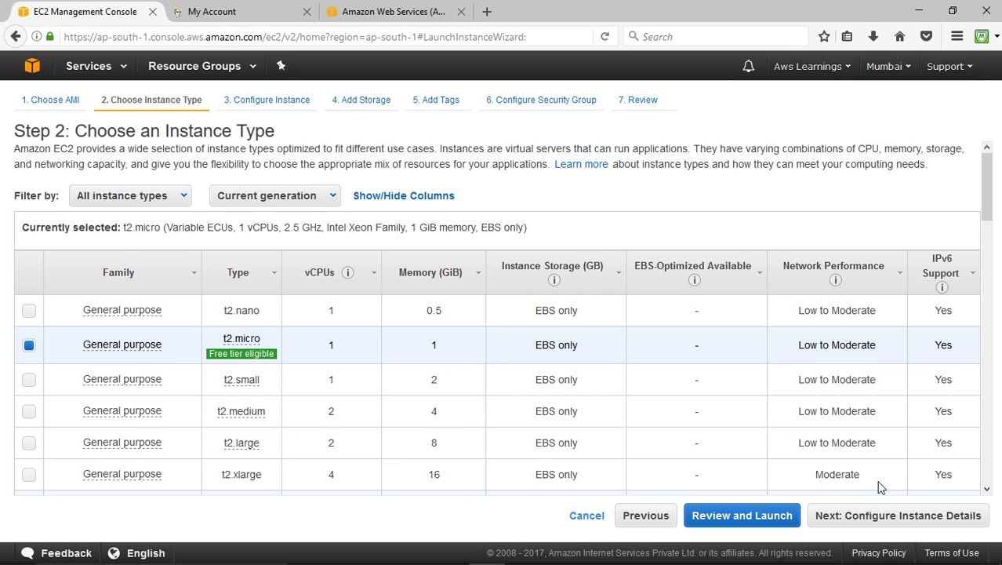
pyautogui.rightClick(111, 388)
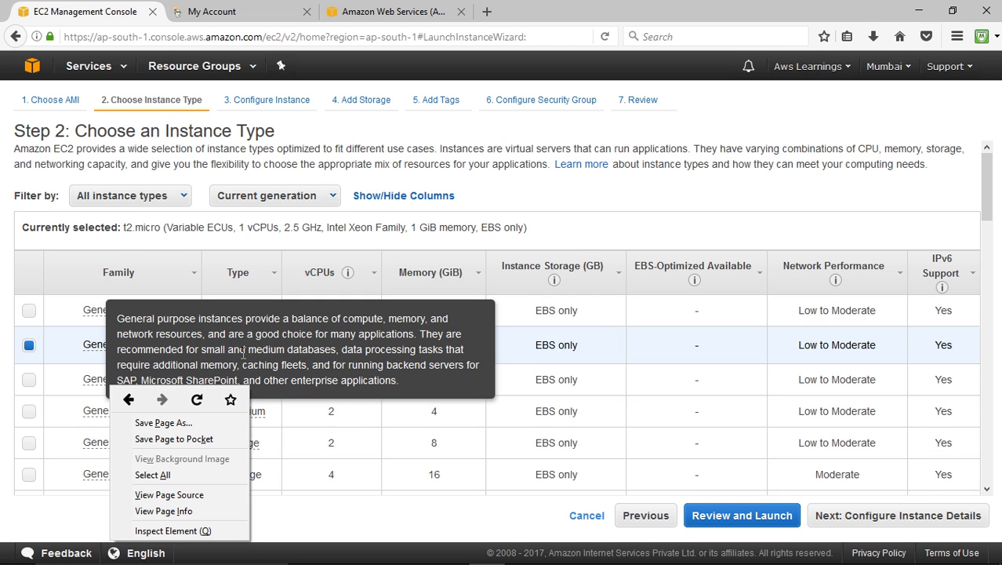
pyautogui.moveTo(252, 342)
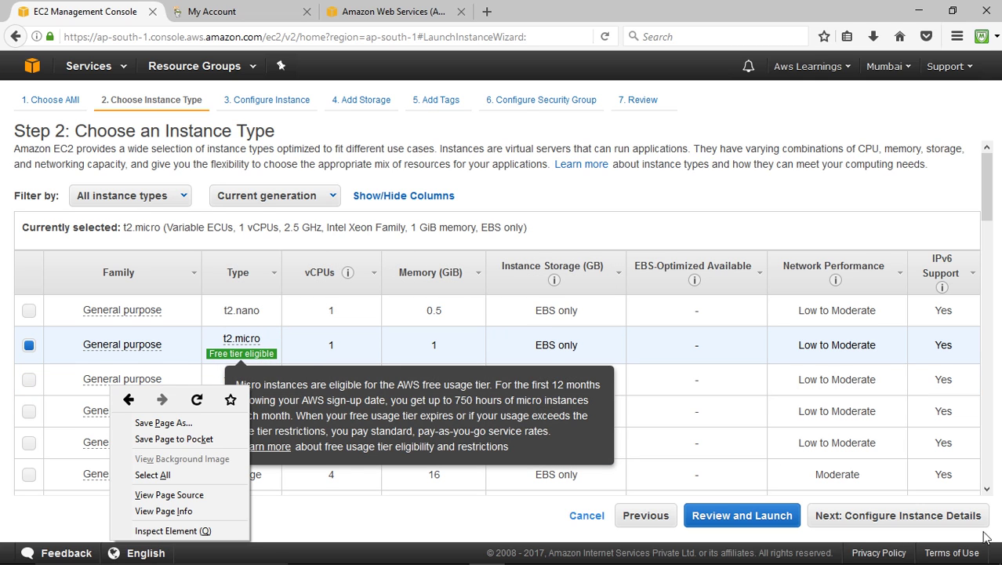
pyautogui.click(922, 520)
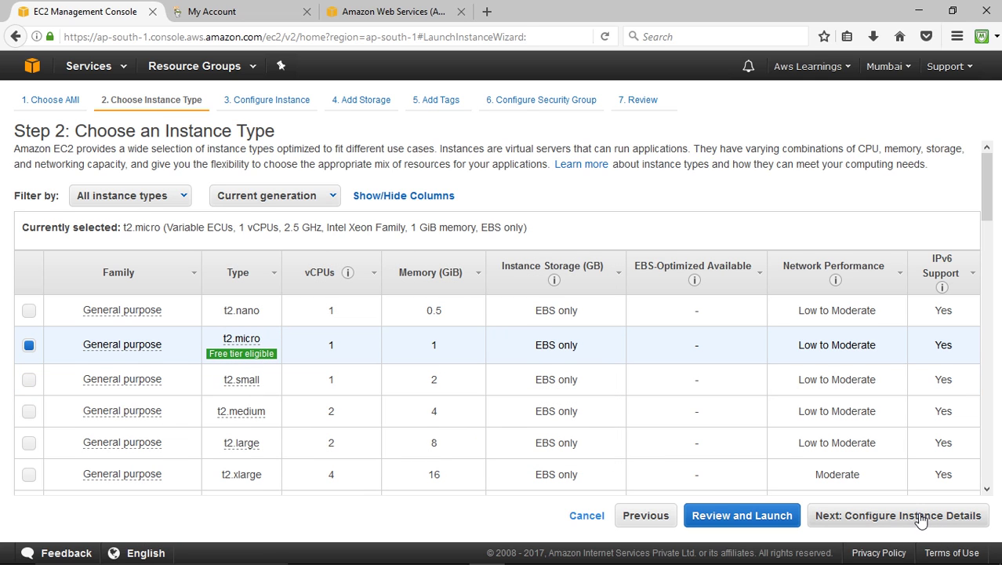
pyautogui.click(921, 520)
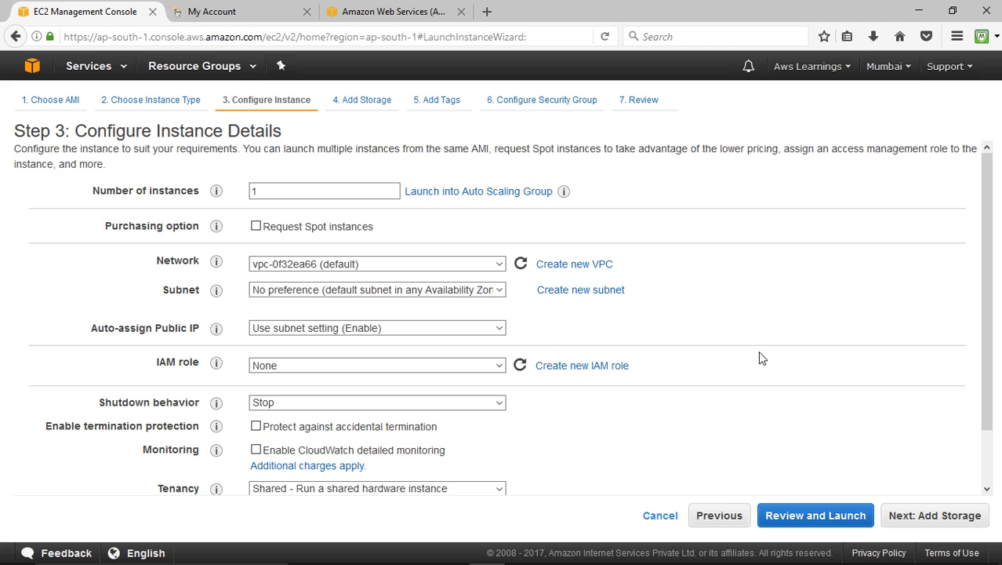
# - Examine the instance detail settings, from number of instances and network to shutdown behavior, monitoring and tenancy
pyautogui.scroll(-1, 776, 354)
pyautogui.scroll(1, 780, 355)
pyautogui.scroll(-2, 738, 412)
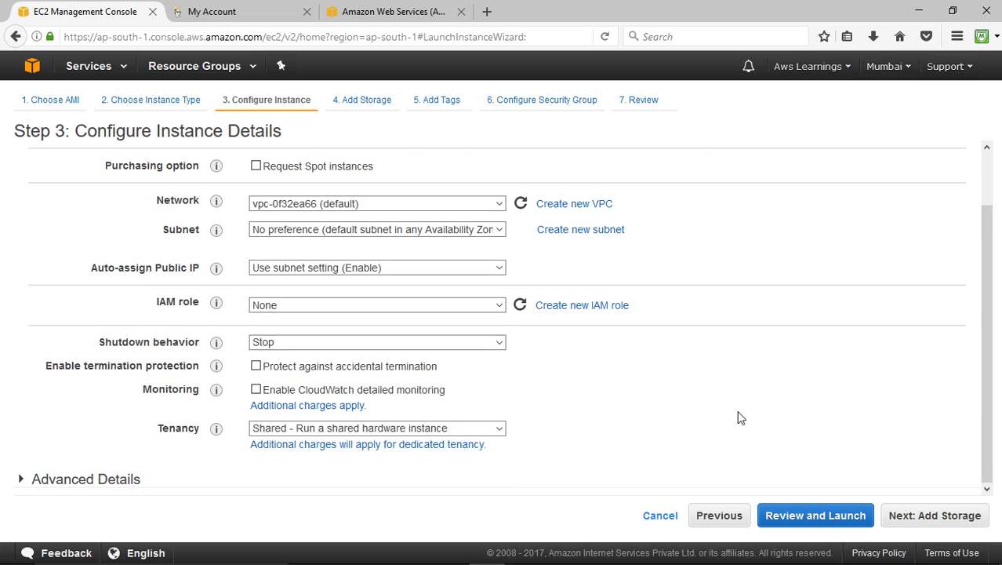
pyautogui.scroll(2, 738, 417)
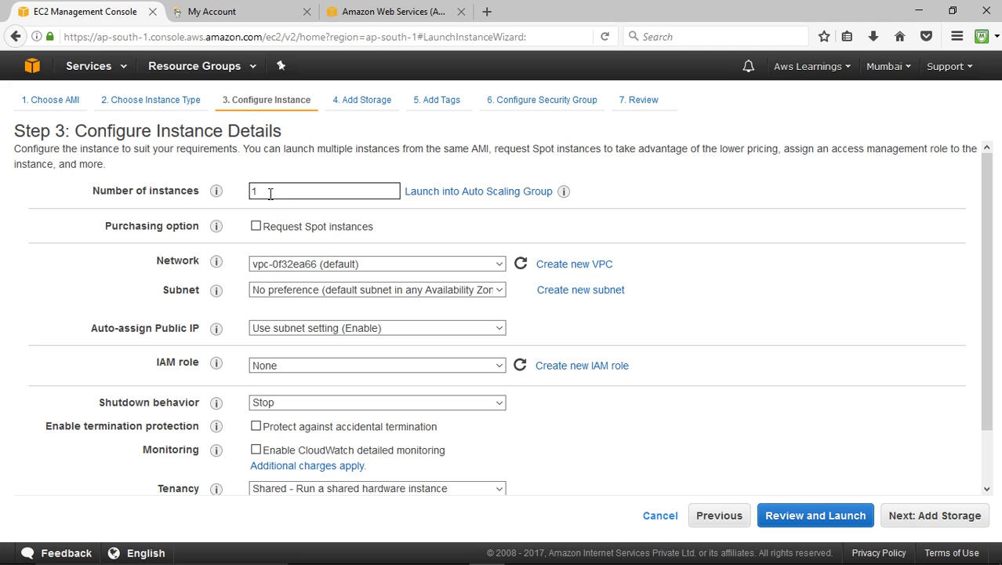
pyautogui.scroll(-2, 698, 317)
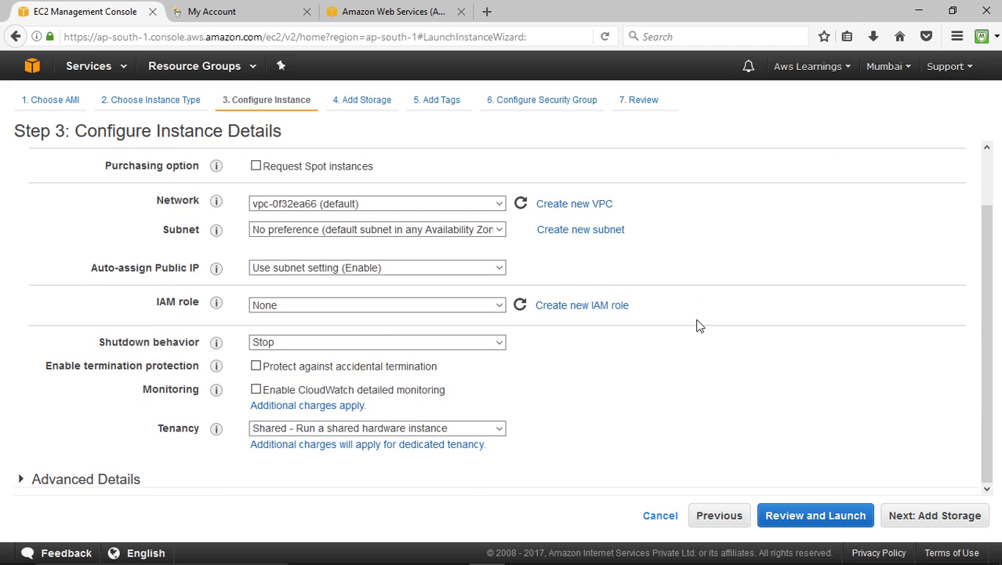
pyautogui.scroll(2, 271, 202)
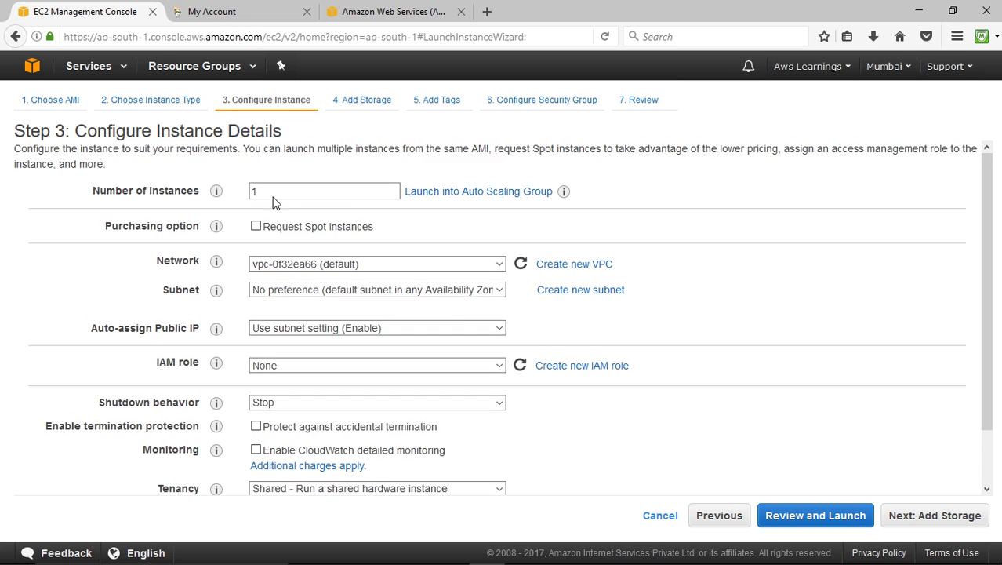
pyautogui.scroll(-2, 676, 394)
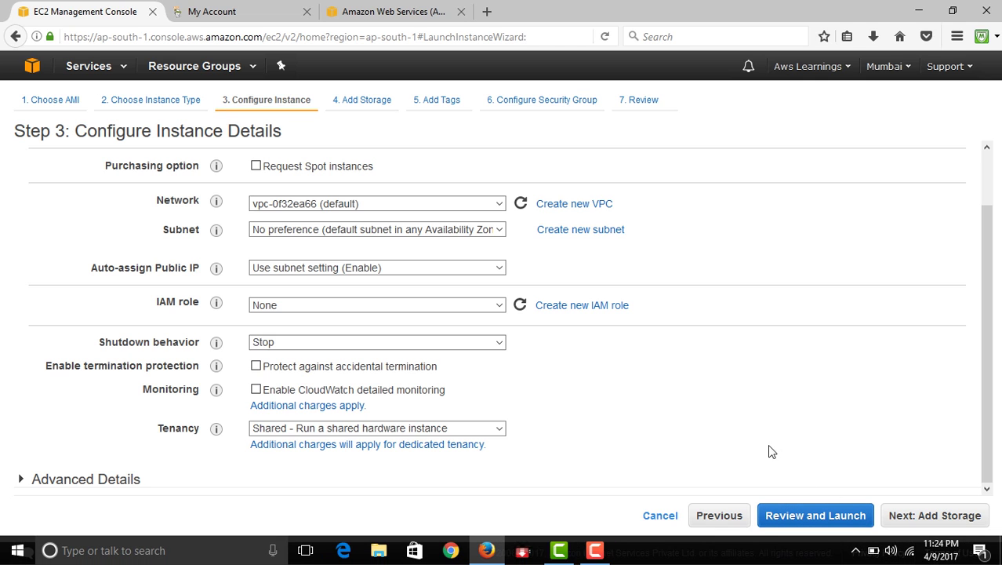
pyautogui.scroll(2, 752, 370)
pyautogui.scroll(-2, 755, 376)
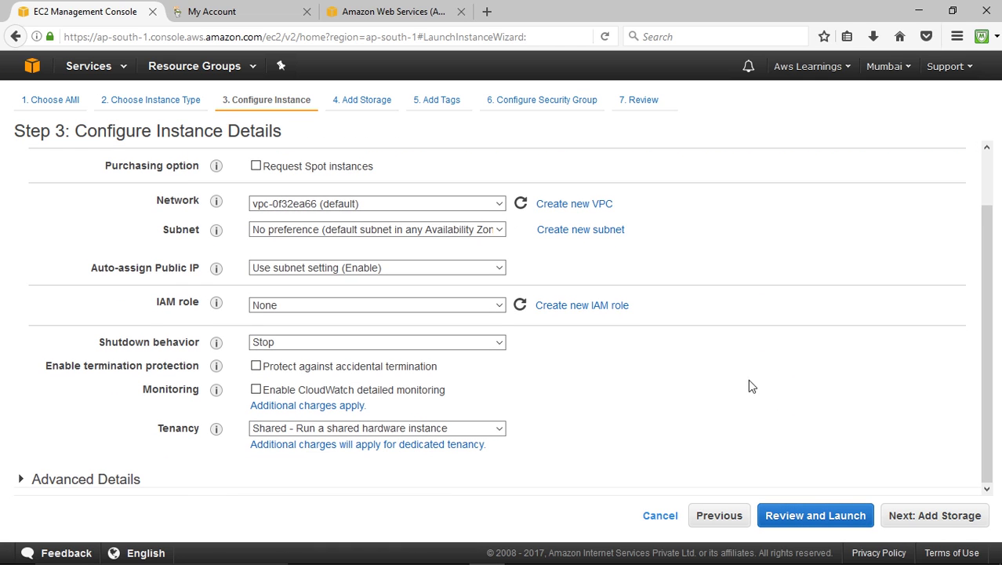
# - Accept the default instance details and storage, and add a tag with key 1 and value Windows Web Server
pyautogui.click(945, 519)
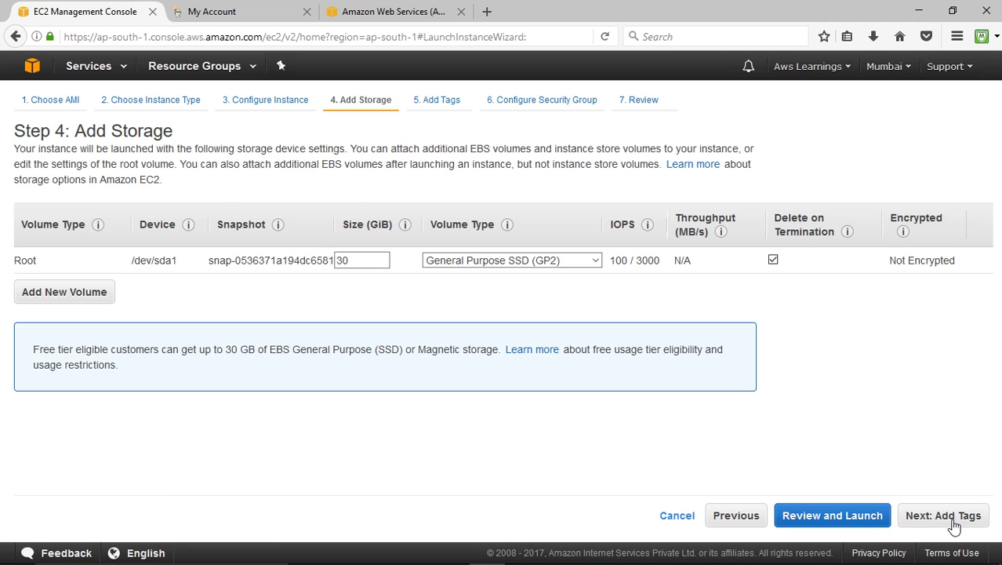
pyautogui.click(945, 519)
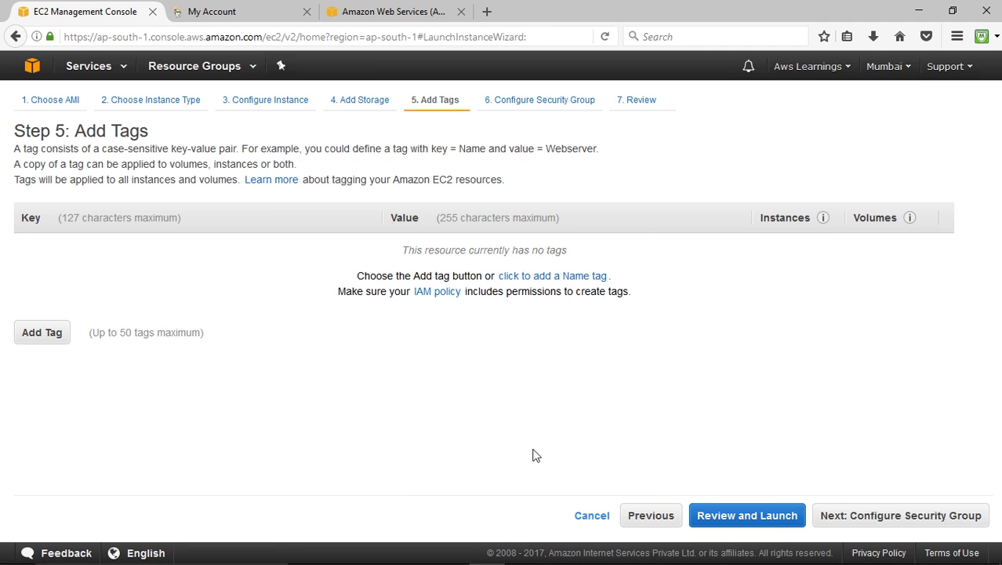
pyautogui.click(44, 333)
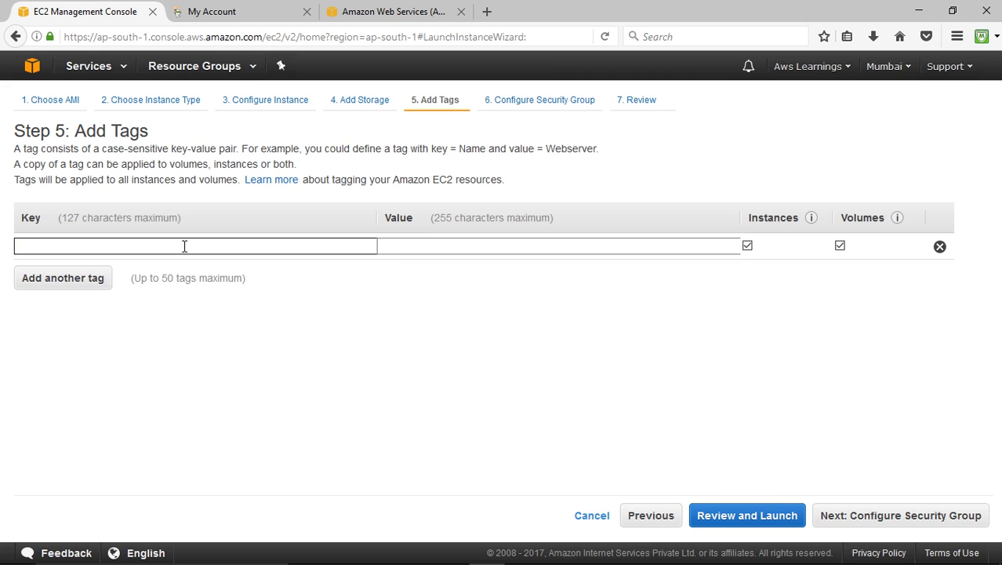
pyautogui.write('1')
pyautogui.press('Tab')
pyautogui.write('W')
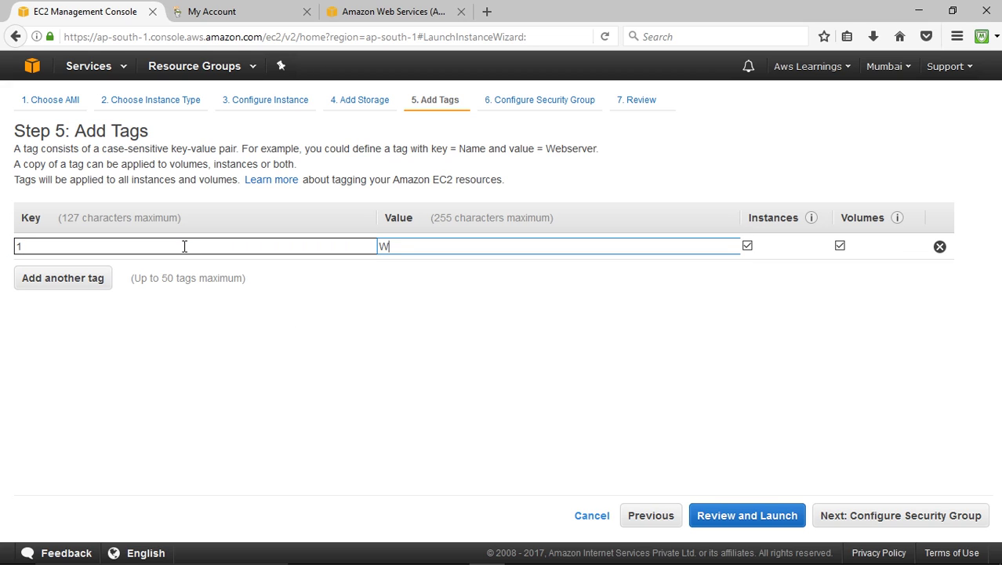
pyautogui.write('indows Web Server')
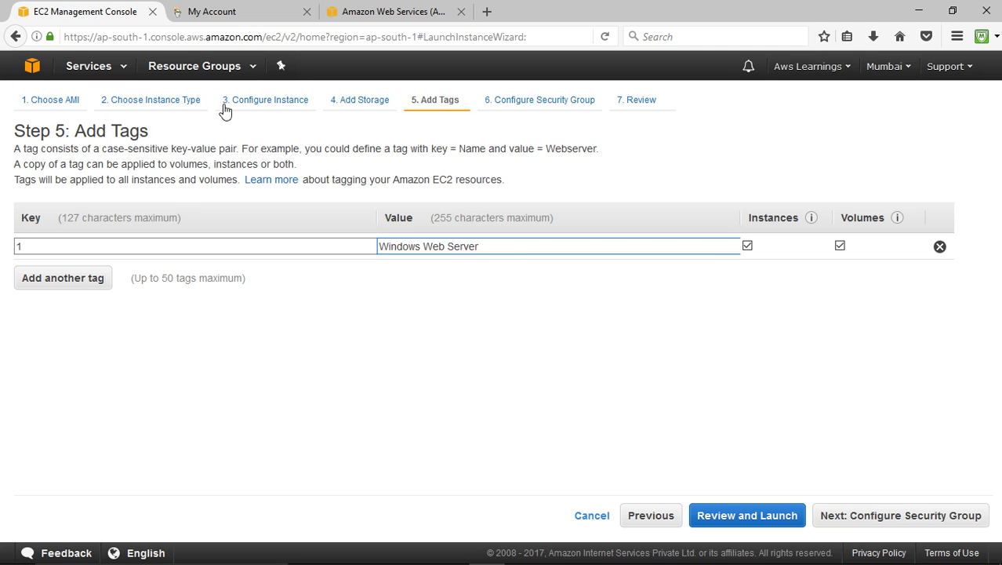
pyautogui.click(868, 521)
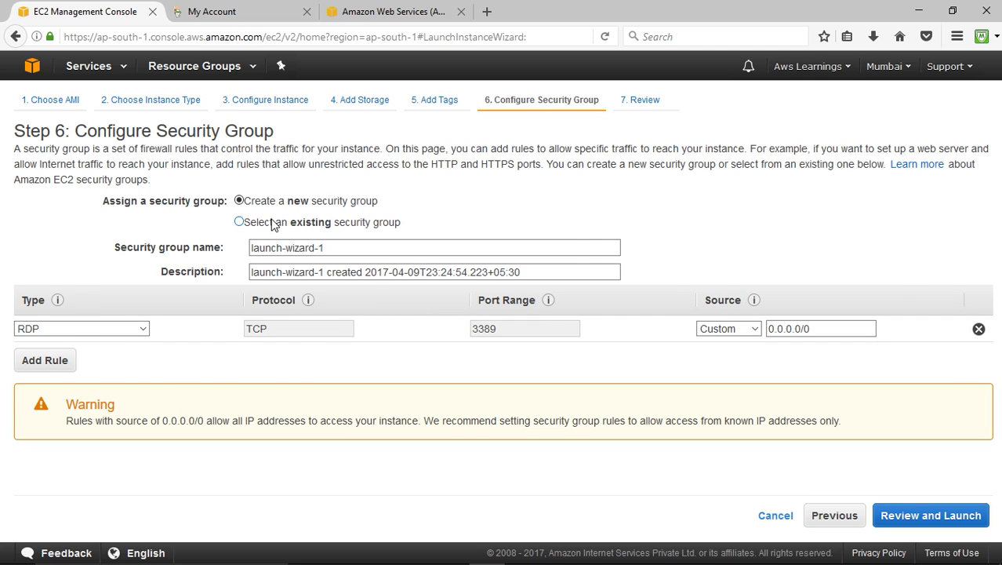
pyautogui.click(274, 223)
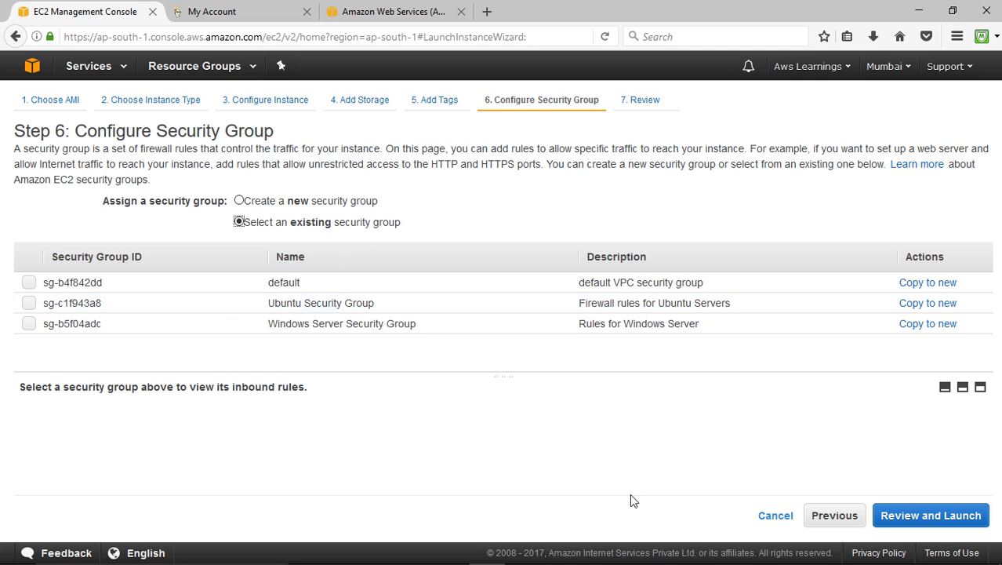
pyautogui.click(30, 326)
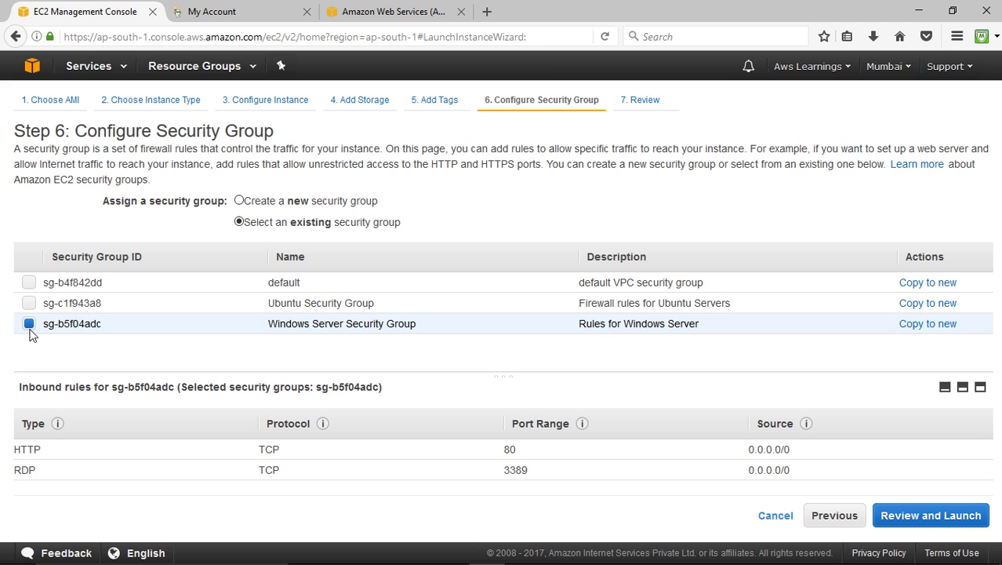
pyautogui.click(31, 333)
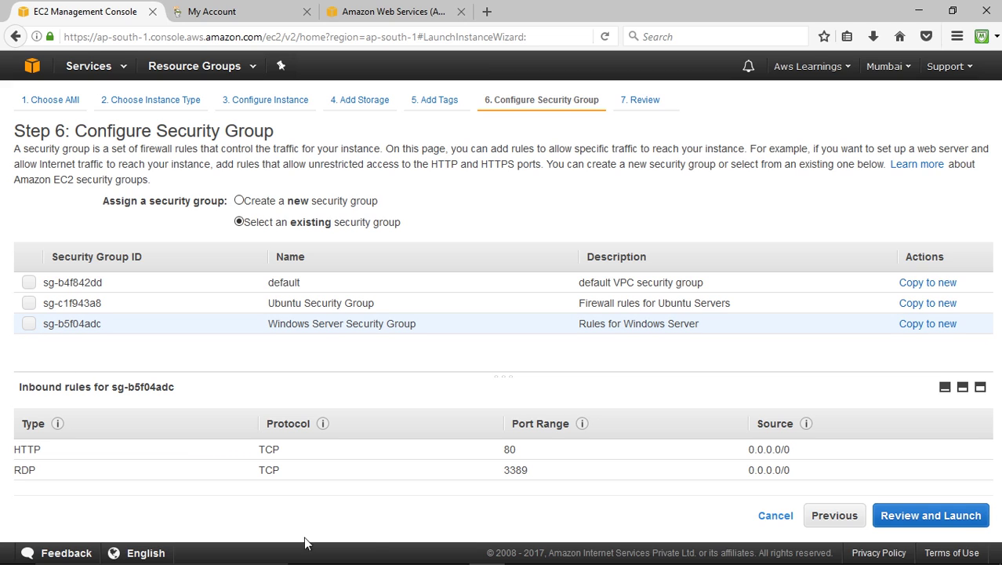
pyautogui.click(28, 327)
pyautogui.click(241, 202)
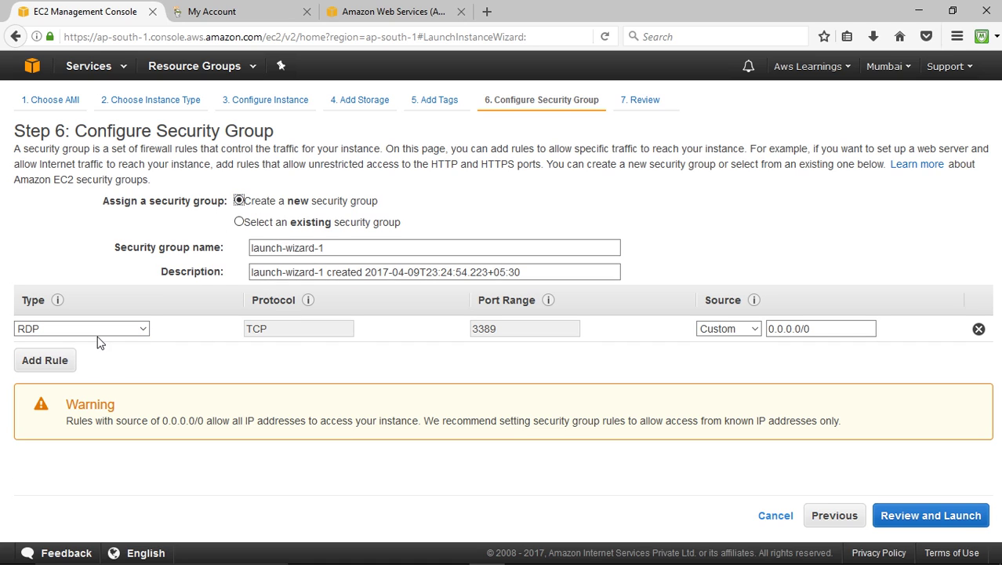
# - Add an HTTP rule to the new security group and continue to the launch review
pyautogui.click(55, 363)
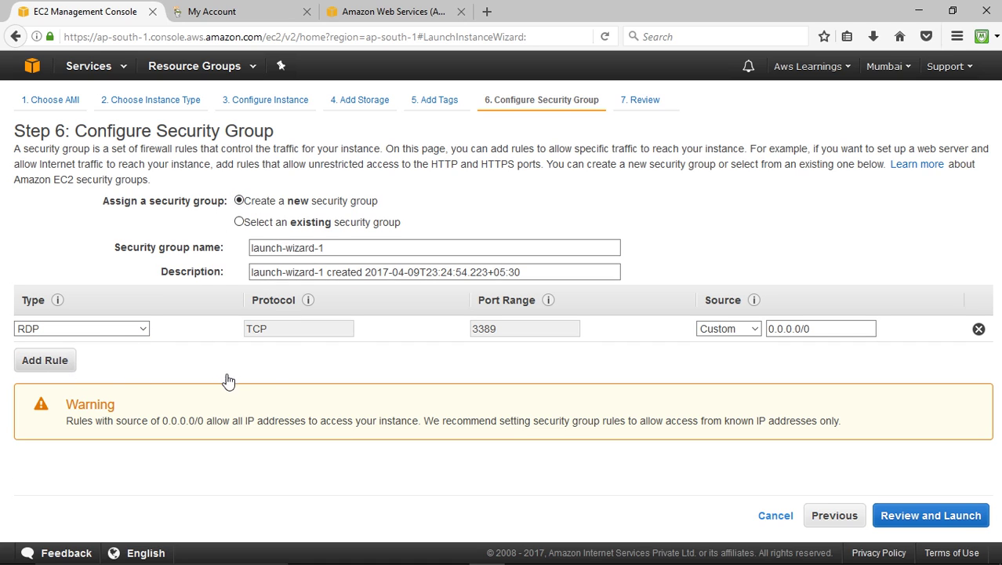
pyautogui.click(126, 357)
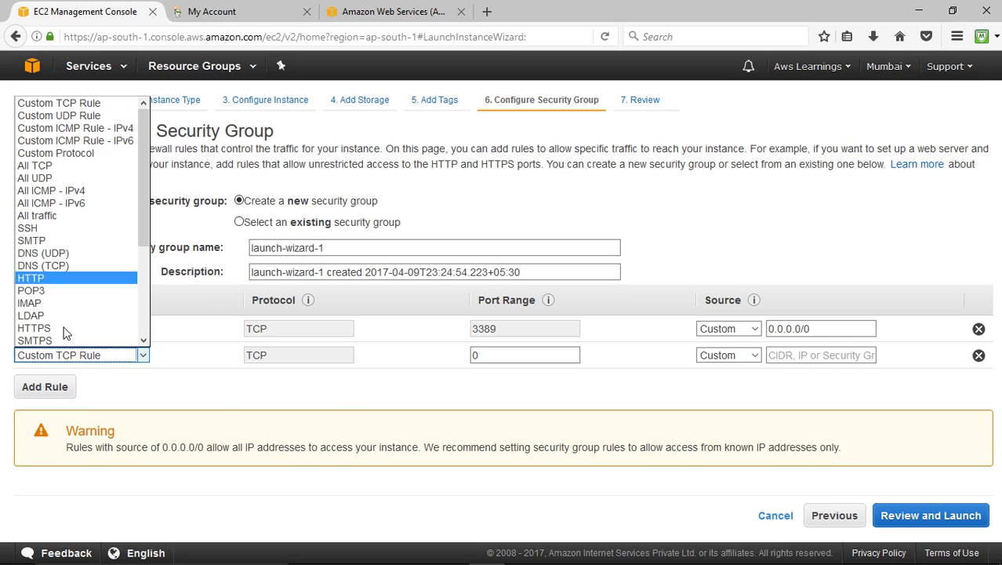
pyautogui.click(45, 279)
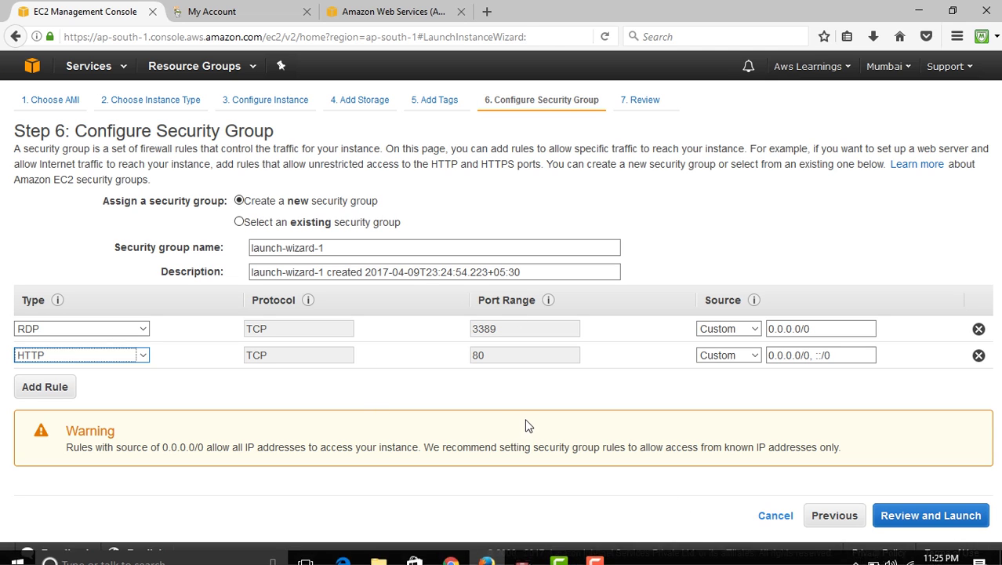
pyautogui.click(917, 511)
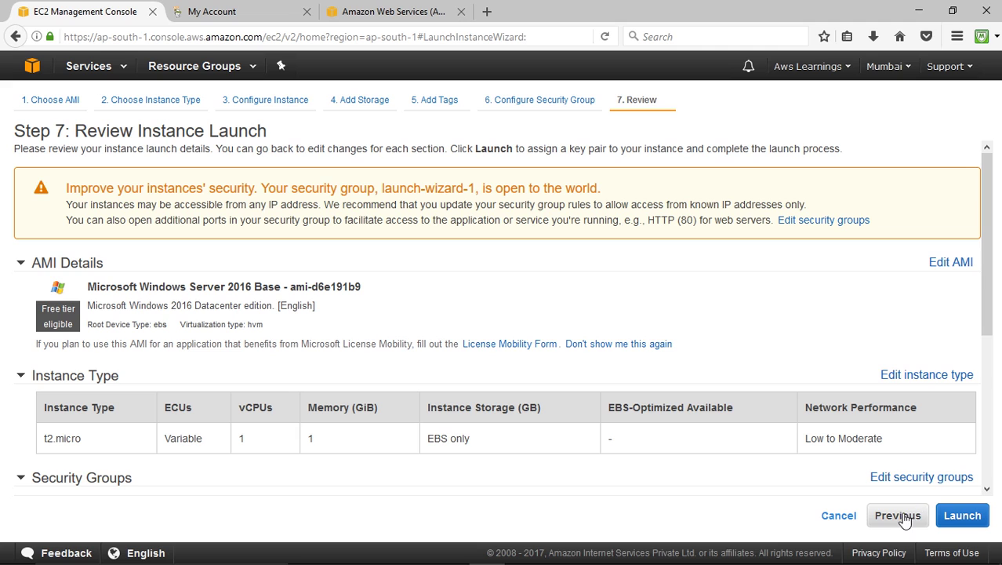
# - Review the launch summary, examining the image, the instance type and the security group's inbound rules
pyautogui.scroll(-3, 401, 374)
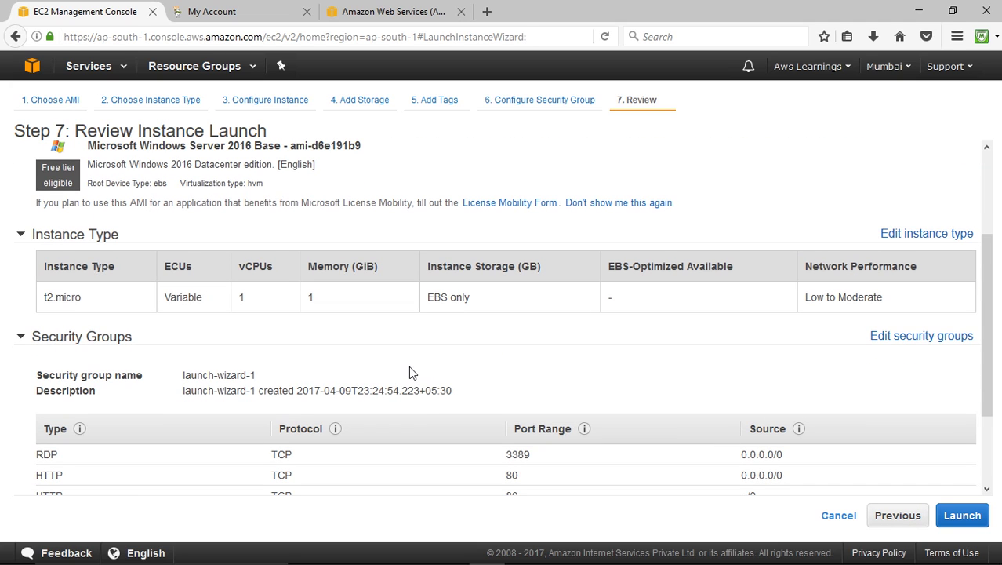
pyautogui.rightClick(55, 305)
pyautogui.rightClick(351, 315)
pyautogui.rightClick(350, 314)
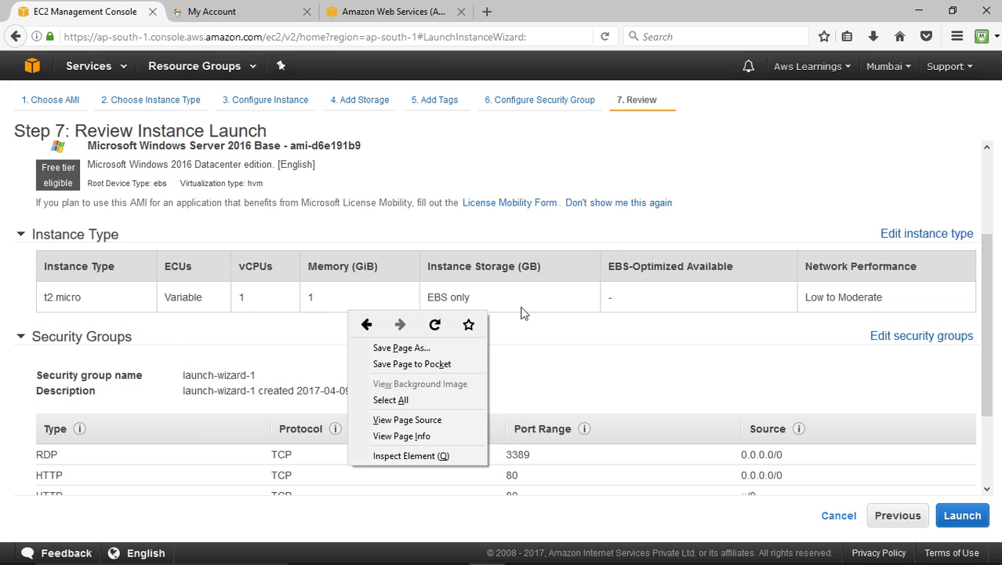
pyautogui.rightClick(522, 314)
pyautogui.click(413, 338)
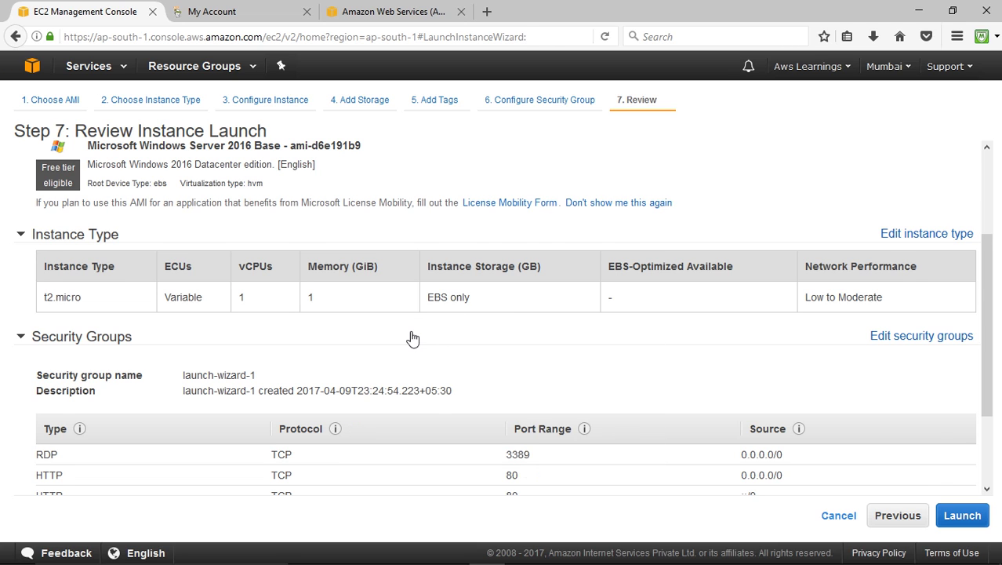
pyautogui.click(412, 338)
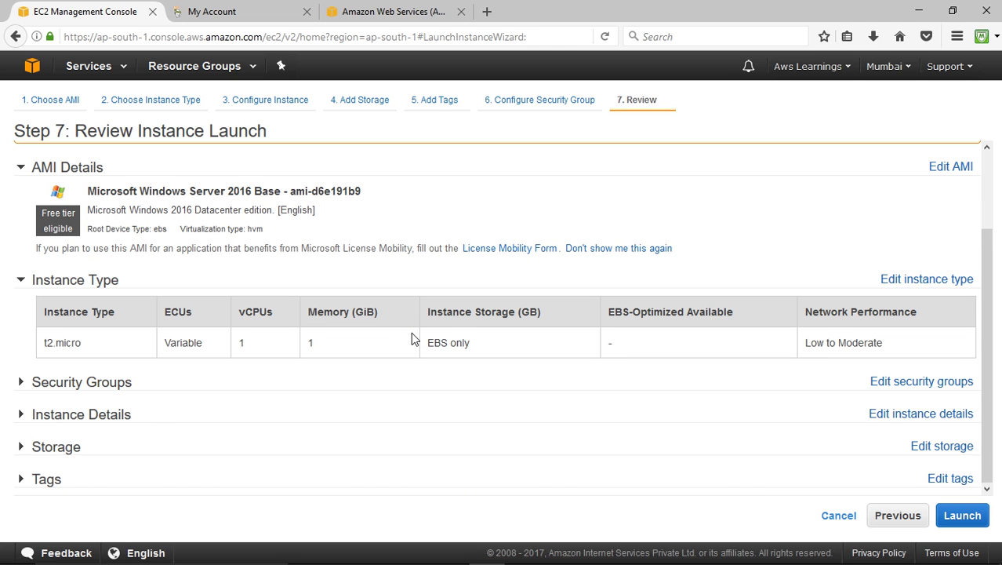
pyautogui.click(113, 385)
pyautogui.scroll(-3, 238, 398)
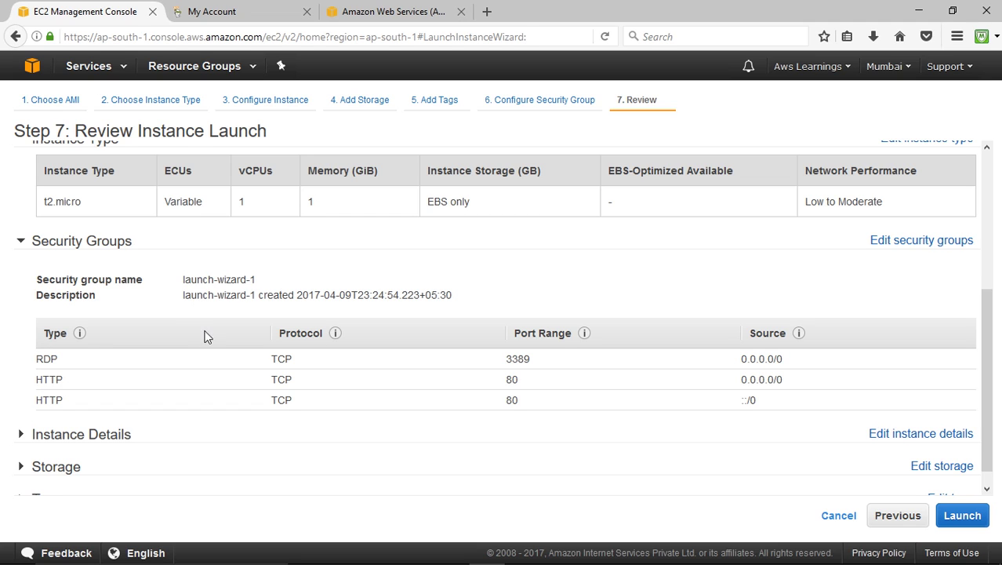
# - Examine the instance details, storage and tags in the launch review
pyautogui.scroll(-1, 172, 346)
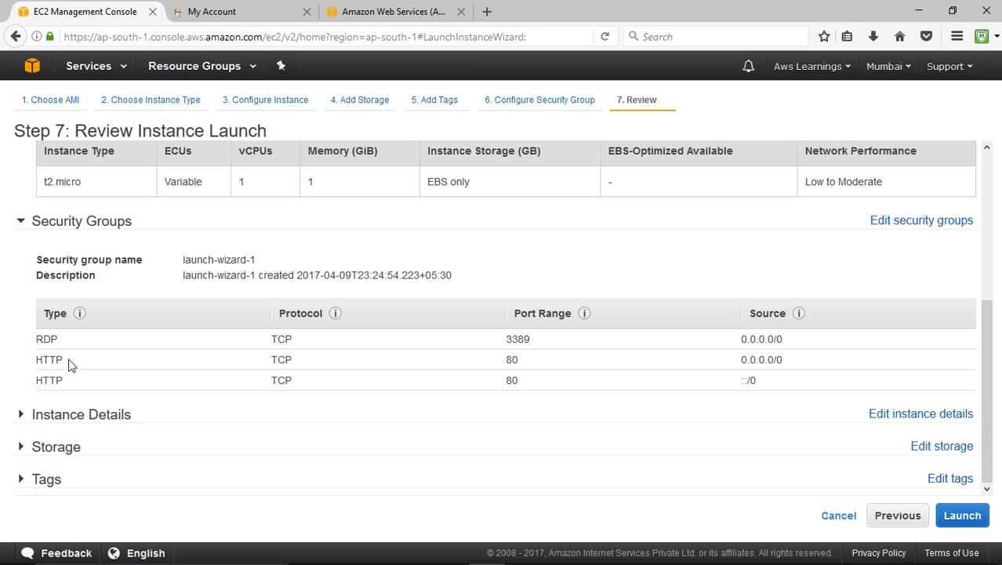
pyautogui.rightClick(109, 423)
pyautogui.click(100, 424)
pyautogui.scroll(-3, 157, 439)
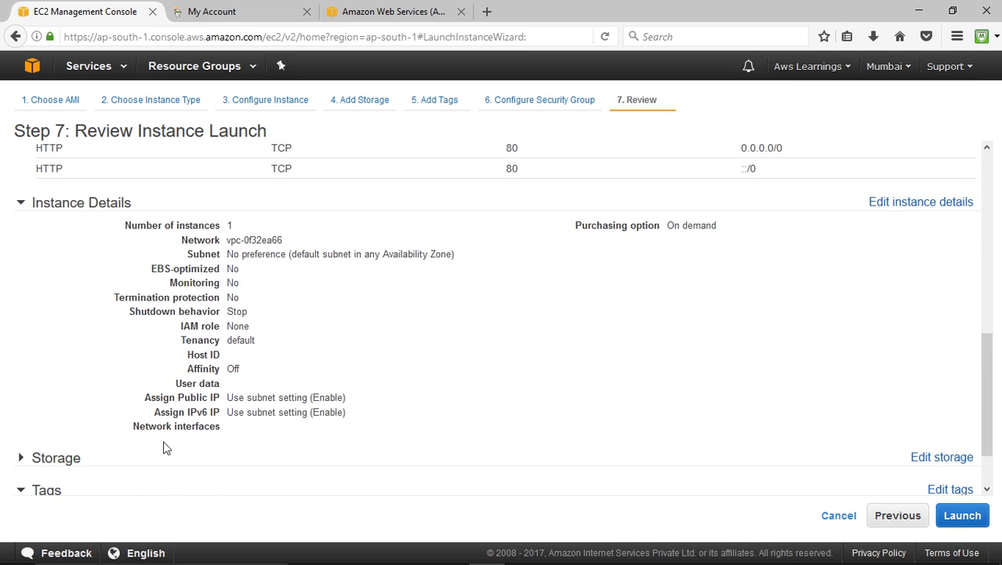
pyautogui.scroll(-2, 383, 312)
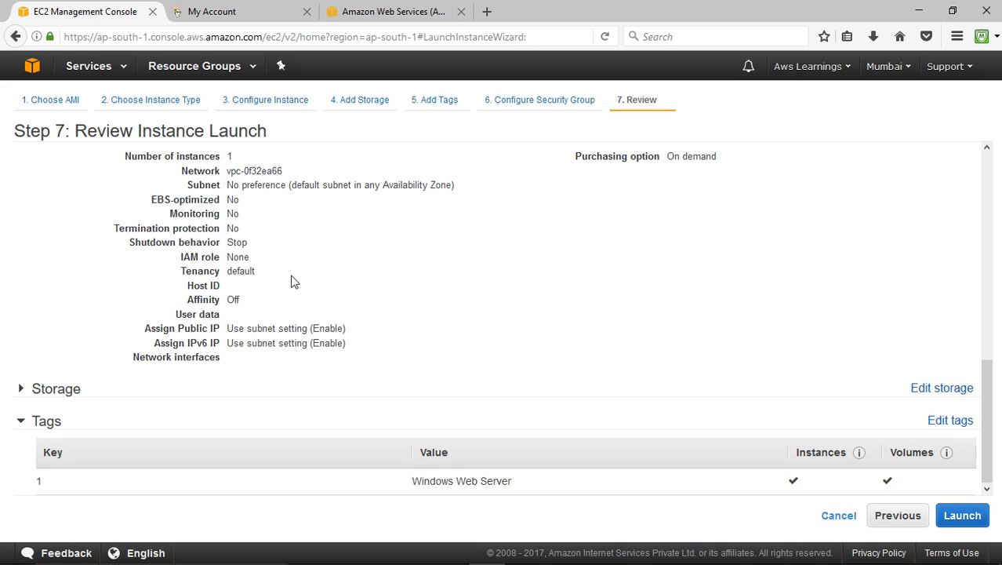
pyautogui.click(80, 394)
pyautogui.scroll(-3, 340, 341)
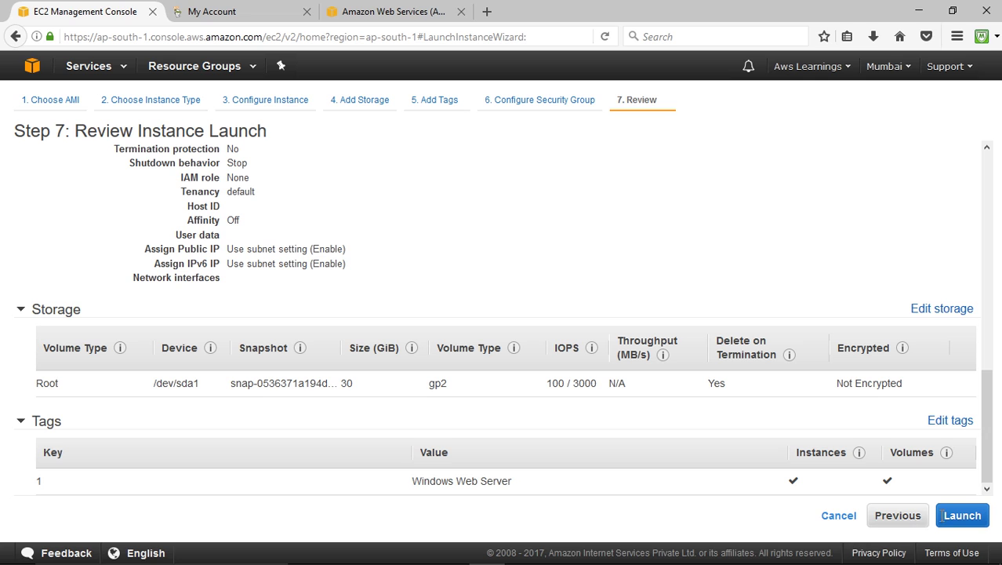
# - Proceed to launch and choose to create a new key pair named WindowsWebServer
pyautogui.click(959, 518)
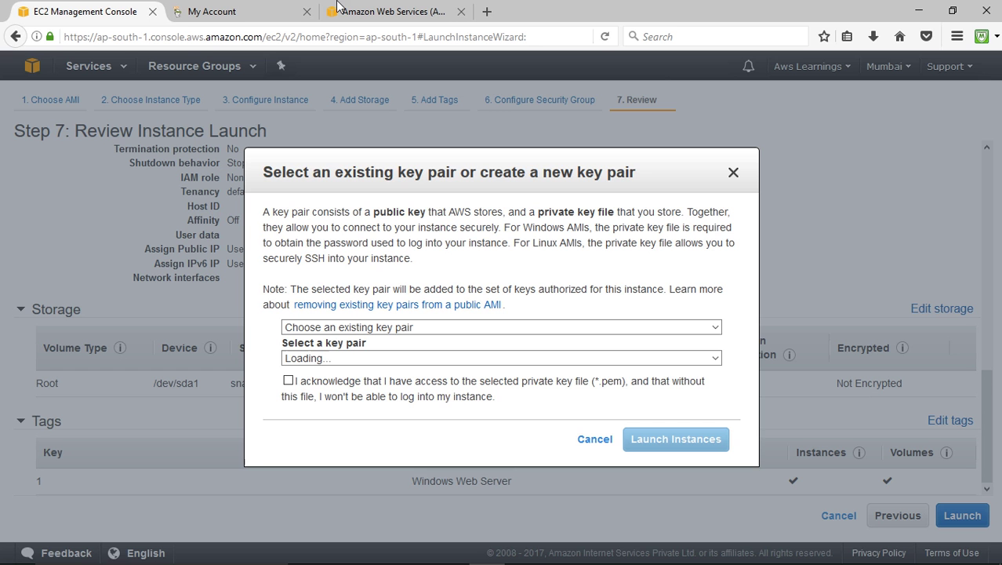
pyautogui.click(384, 327)
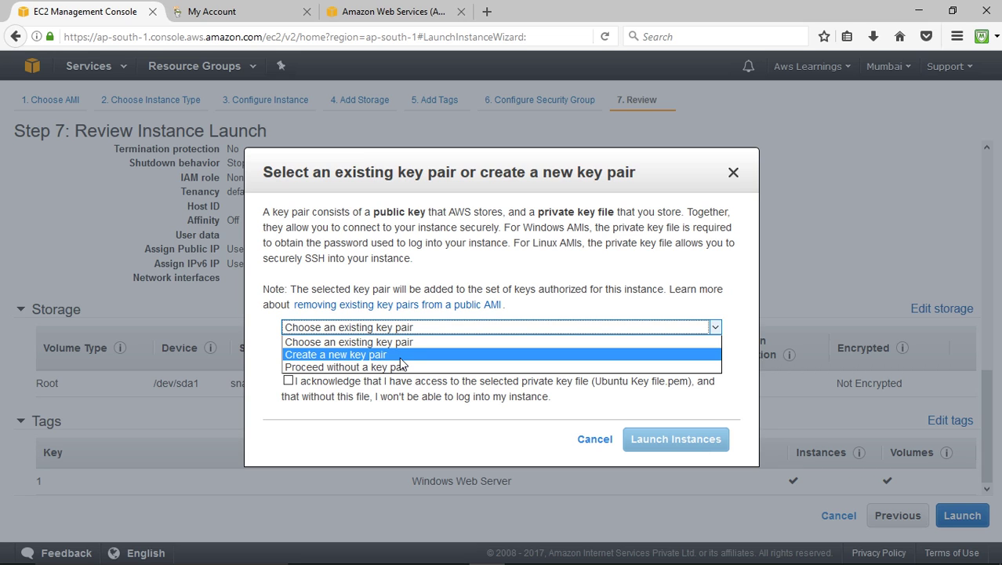
pyautogui.click(384, 354)
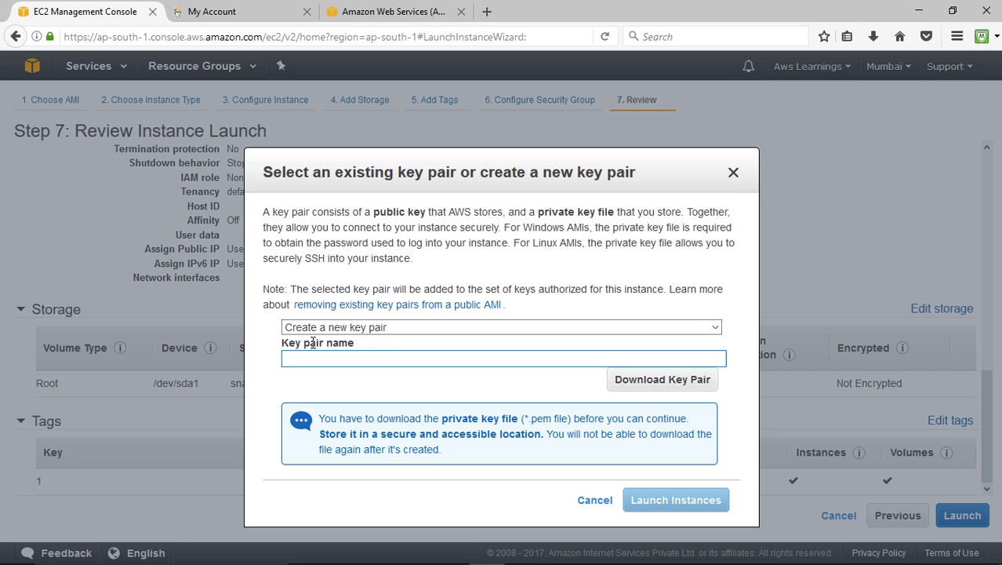
pyautogui.click(323, 358)
pyautogui.write('WindowsWebServer')
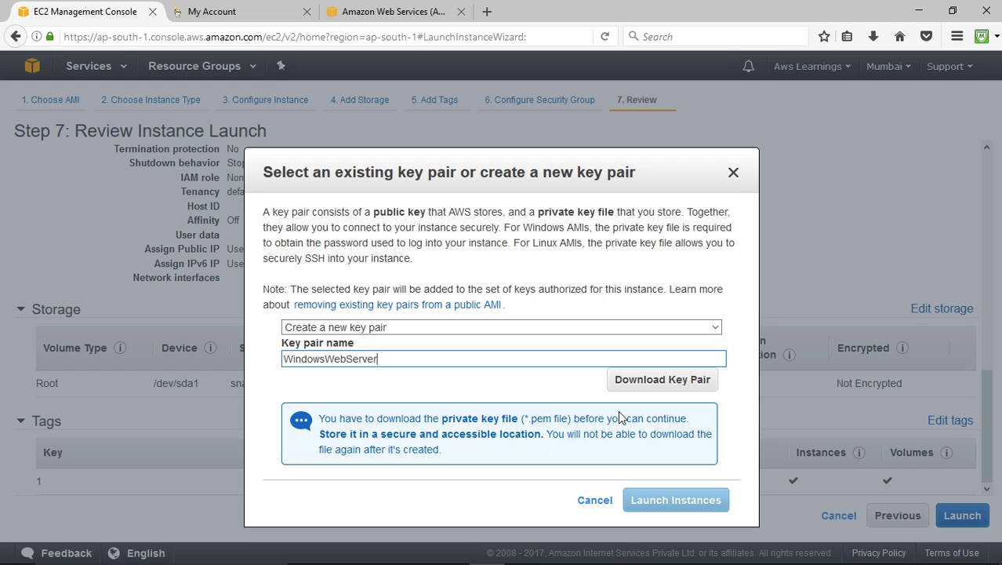
# - Download the key pair file WindowsWebServer.pem to the Desktop and launch the instance
pyautogui.click(662, 380)
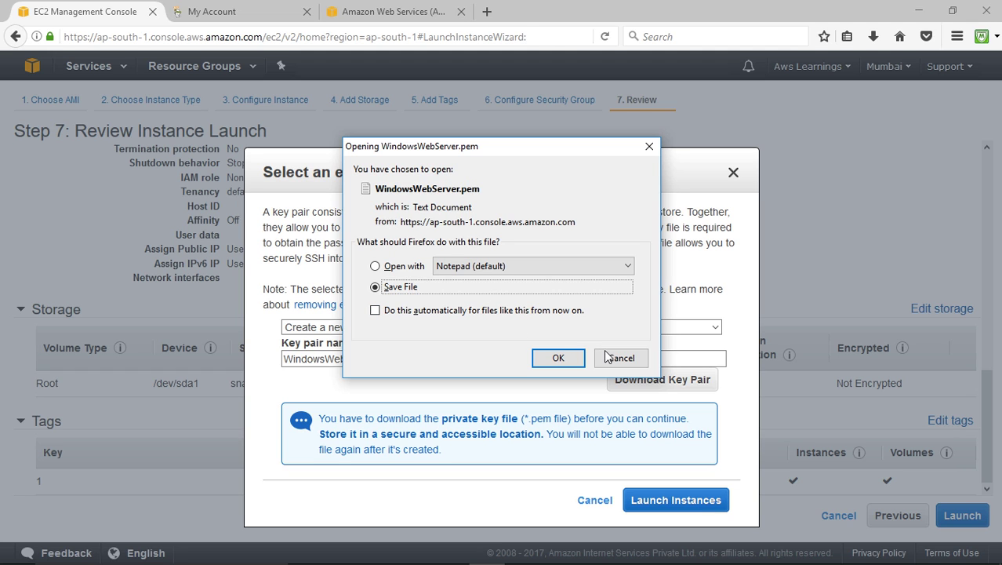
pyautogui.click(554, 357)
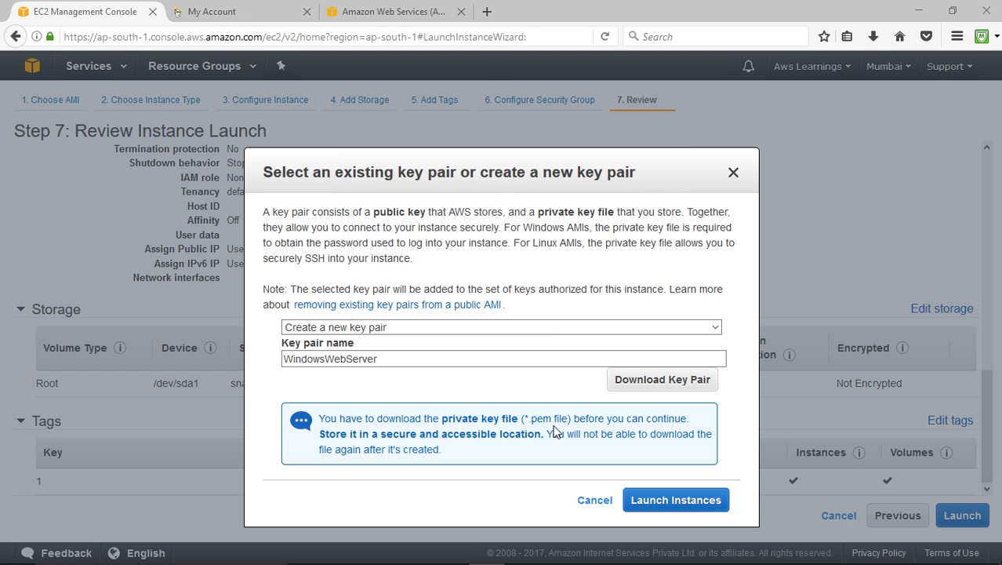
pyautogui.scroll(1, 69, 178)
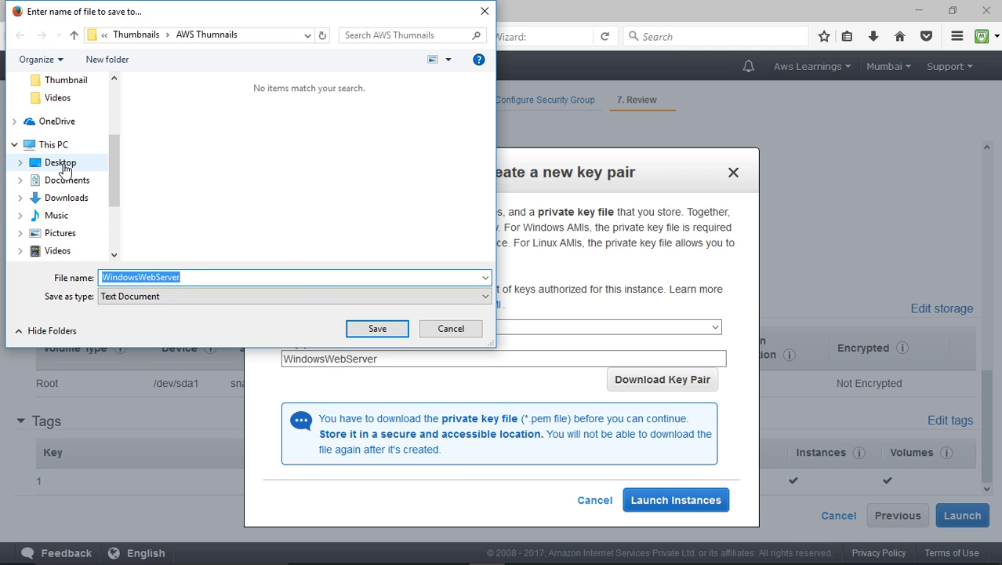
pyautogui.click(61, 163)
pyautogui.click(383, 333)
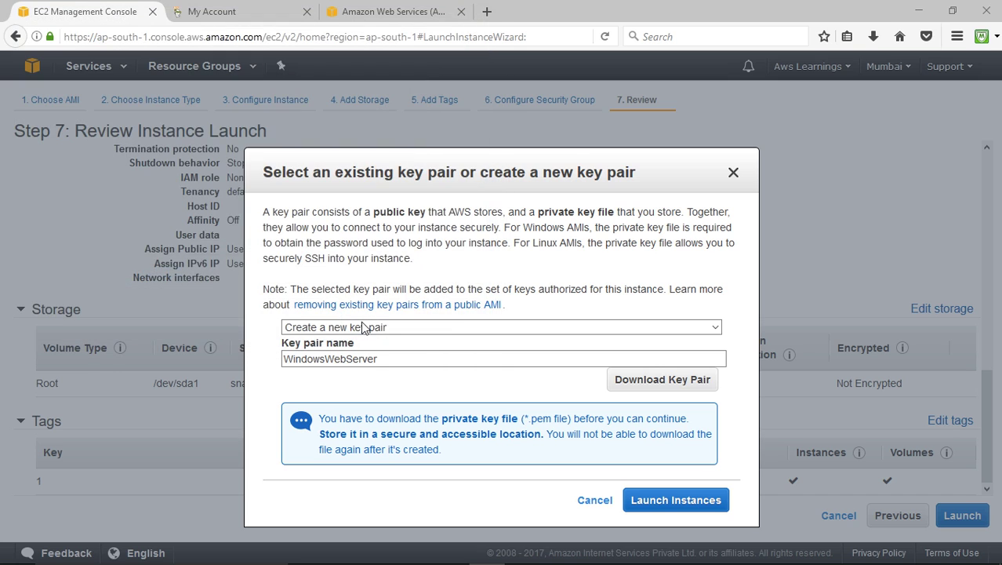
pyautogui.click(678, 500)
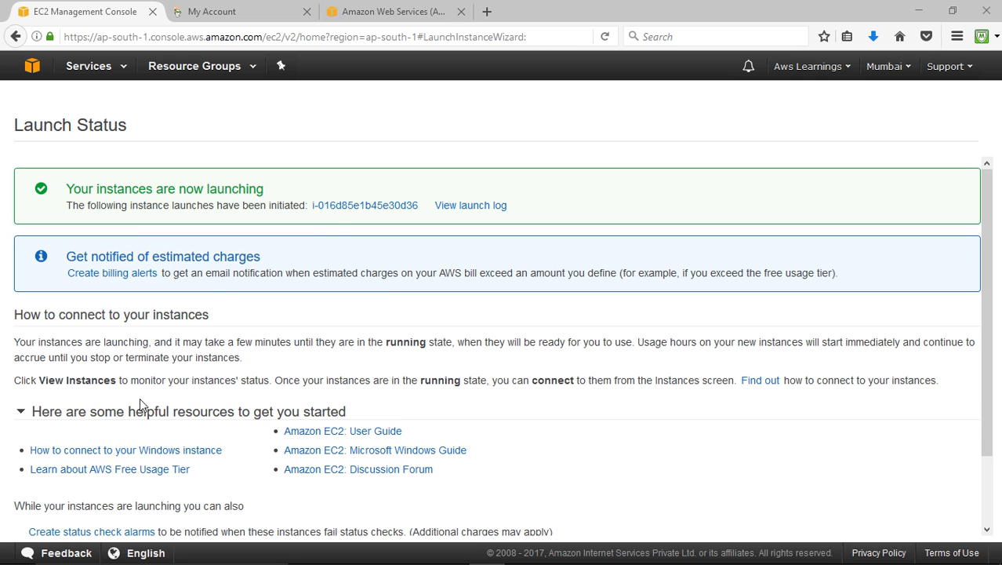
# - Open the EC2 instances list and enlarge the details pane of the new instance
pyautogui.click(78, 66)
pyautogui.click(43, 139)
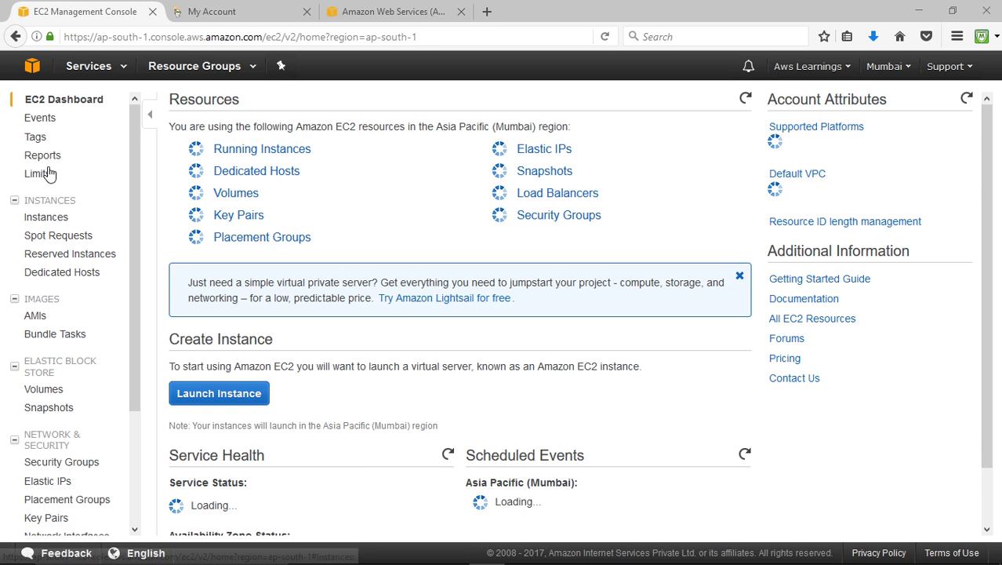
pyautogui.click(51, 222)
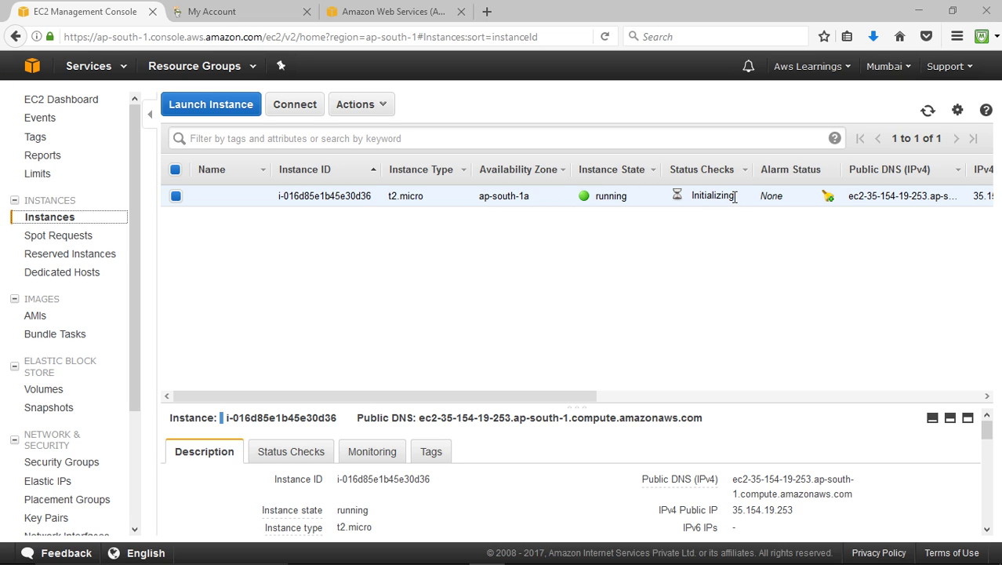
pyautogui.moveTo(584, 396); pyautogui.dragTo(474, 400)
pyautogui.moveTo(669, 402); pyautogui.dragTo(657, 335)
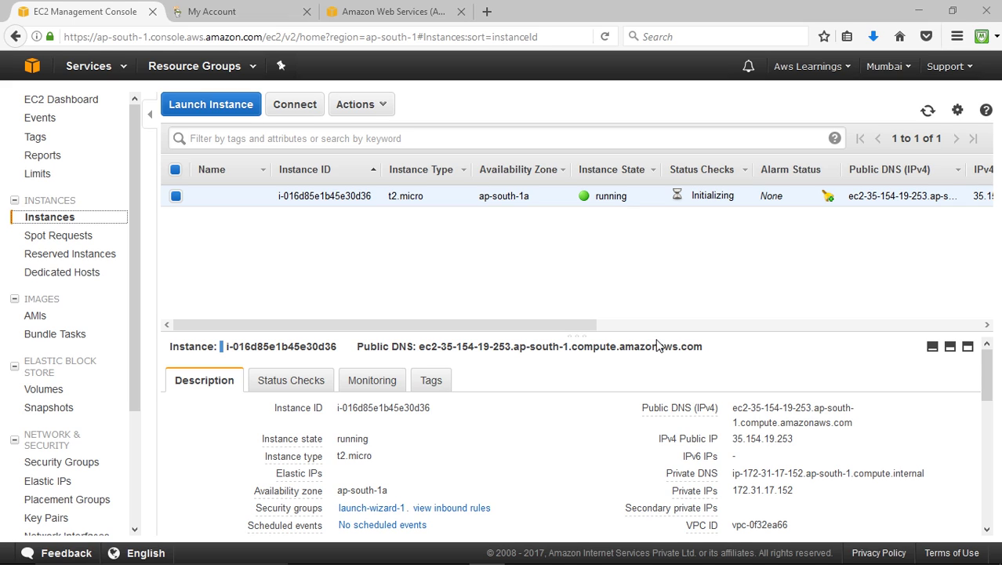
pyautogui.hotkey('ctrl', 'k')
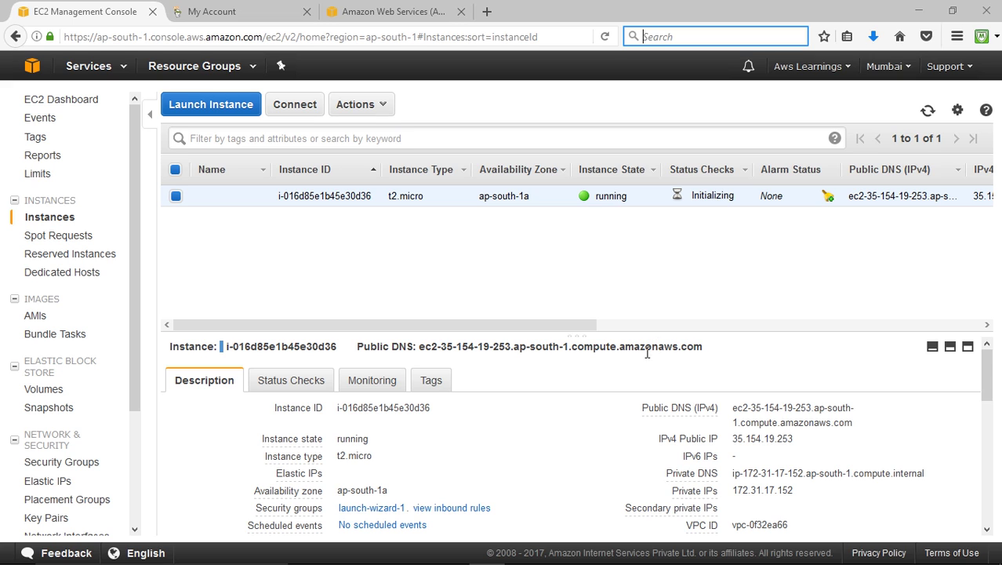
pyautogui.moveTo(622, 559)
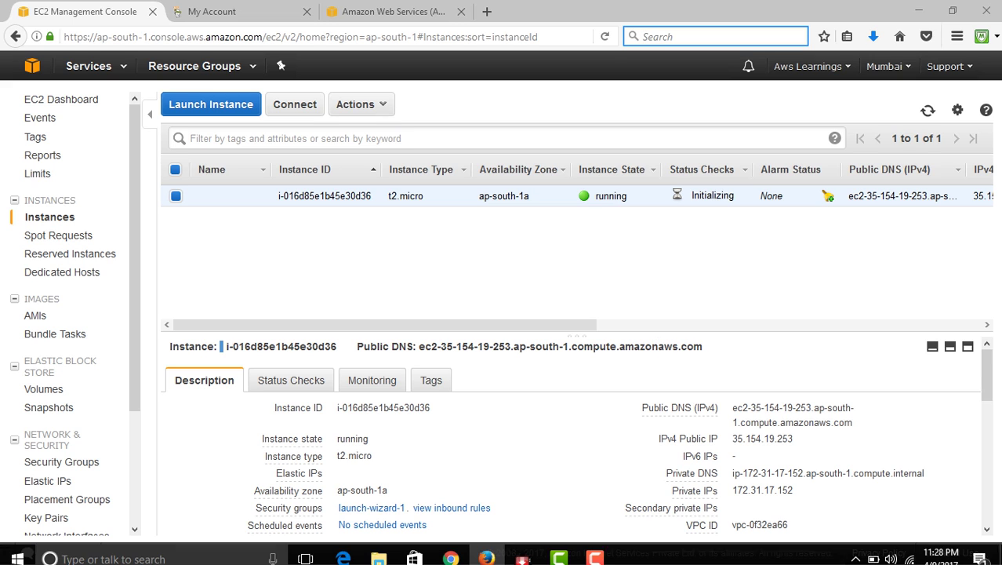
pyautogui.click(595, 550)
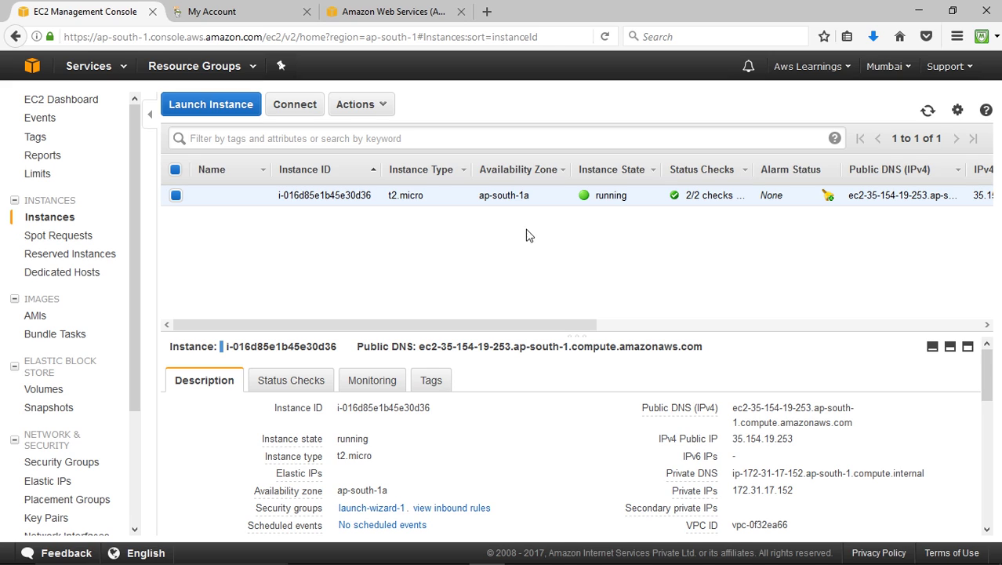
# - Review the hosting steps in the Host a Website on Windows Server slide show on the desktop and return to the EC2 console
pyautogui.click(919, 11)
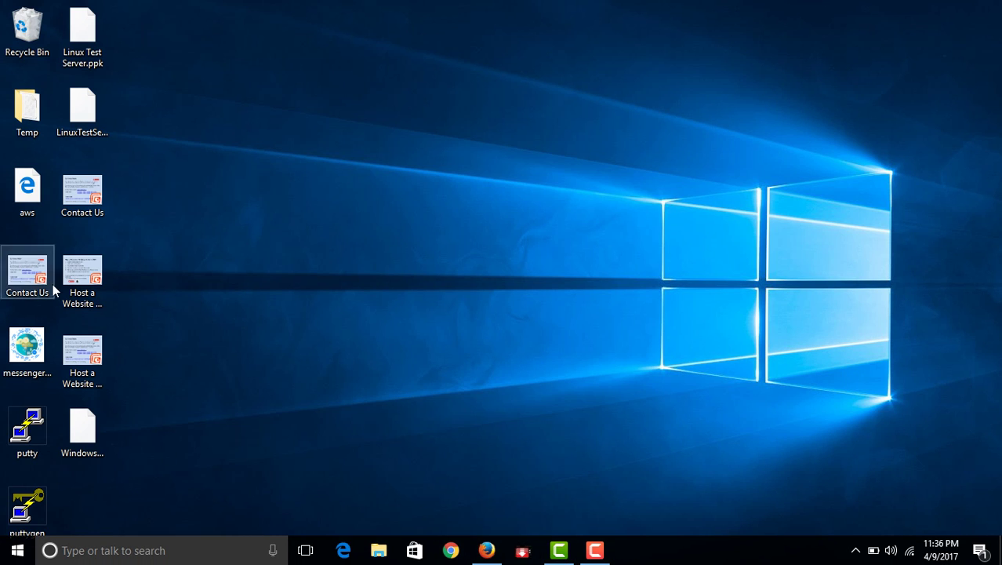
pyautogui.doubleClick(102, 288)
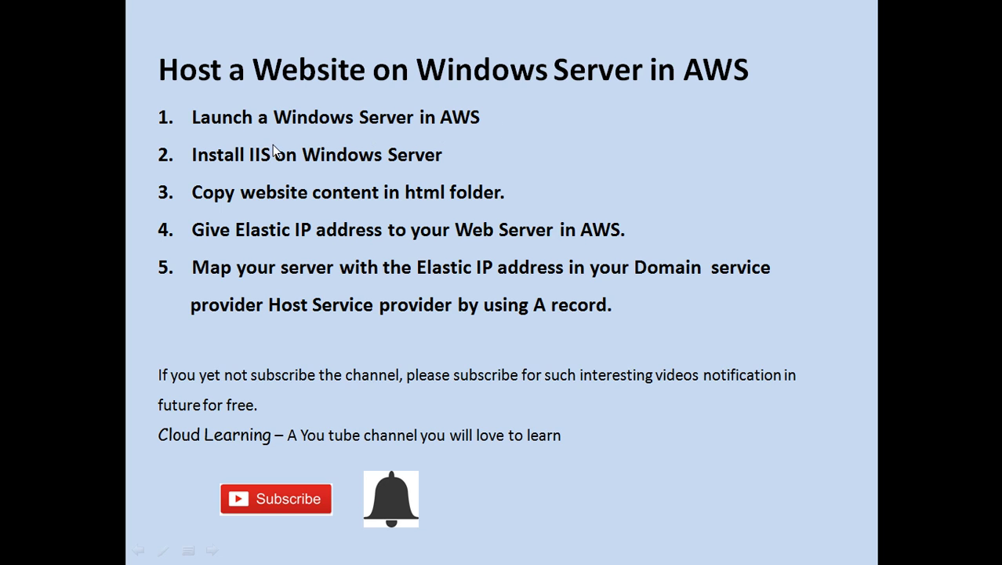
pyautogui.press('Escape')
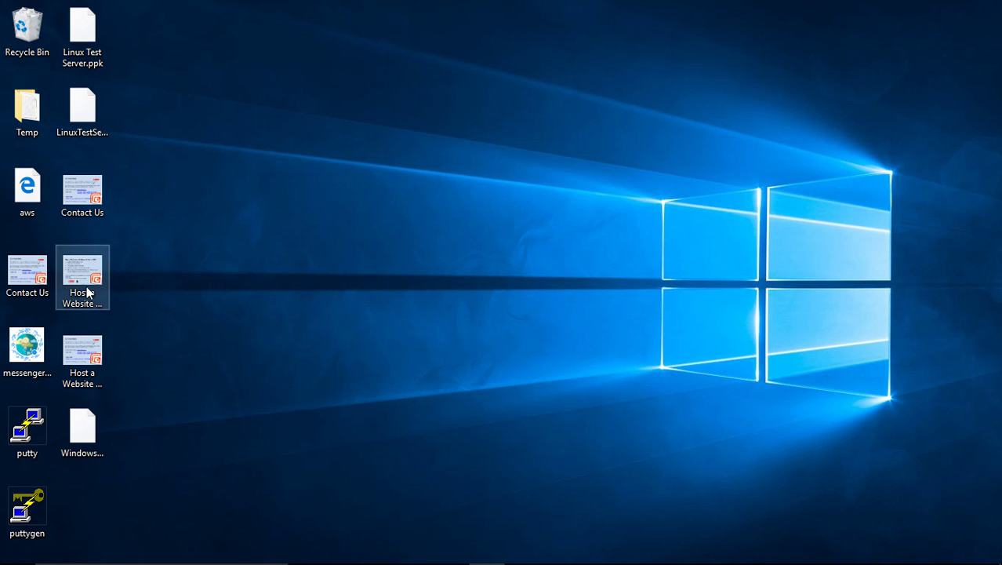
pyautogui.doubleClick(81, 367)
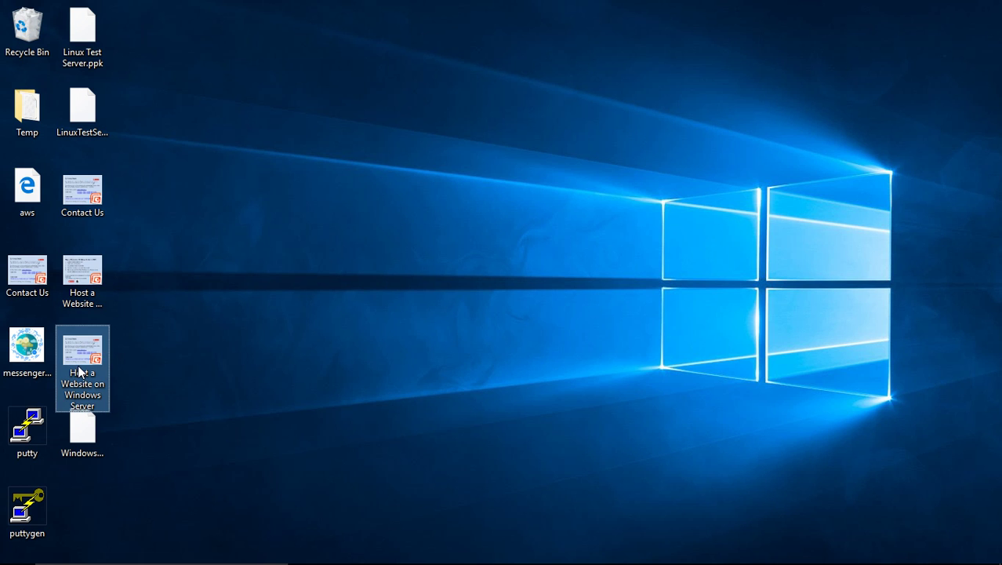
pyautogui.hotkey('alt', 'Tab')
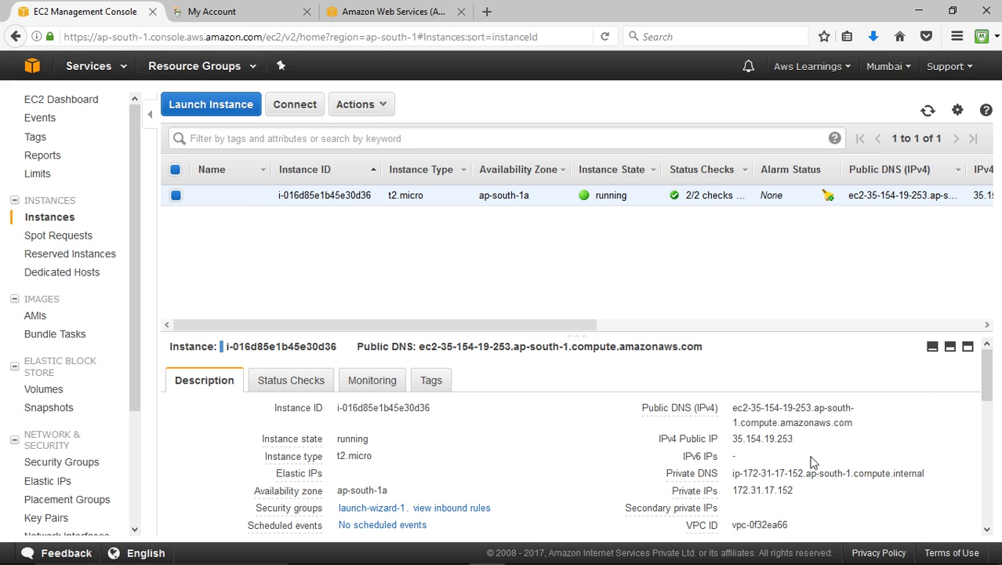
pyautogui.moveTo(794, 439); pyautogui.dragTo(853, 423)
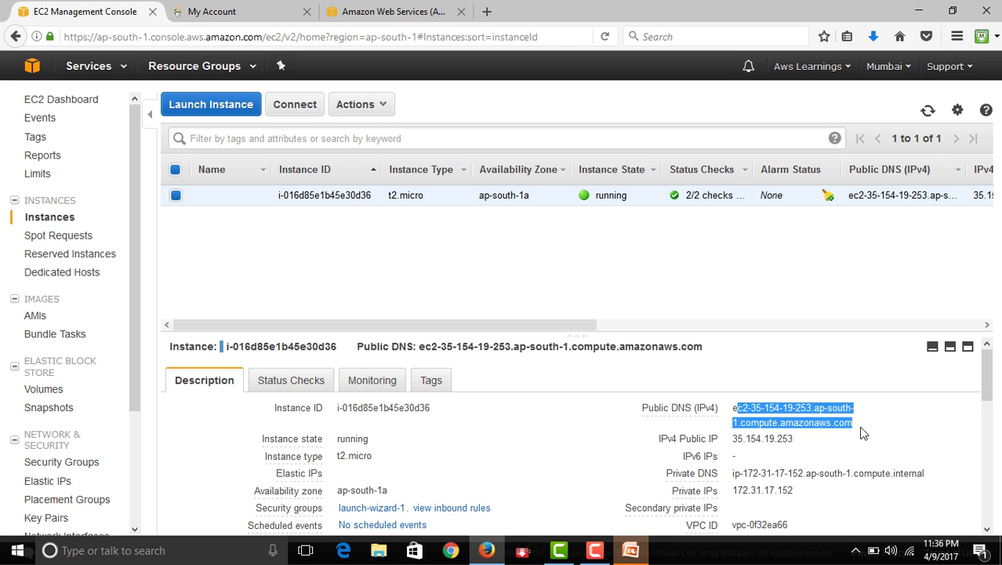
pyautogui.click(862, 433)
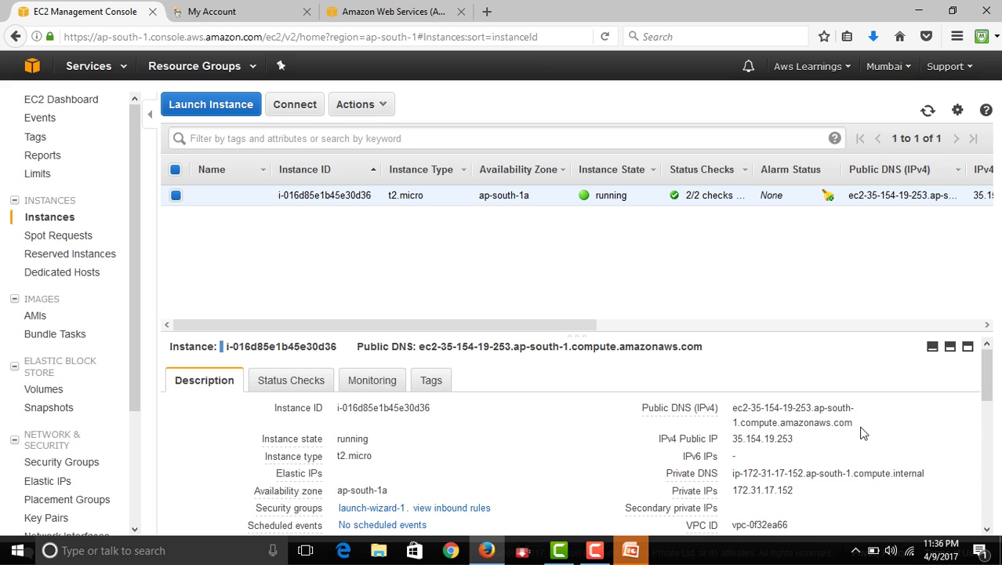
# - Download the instance's Remote Desktop file and save it to the Desktop
pyautogui.click(308, 109)
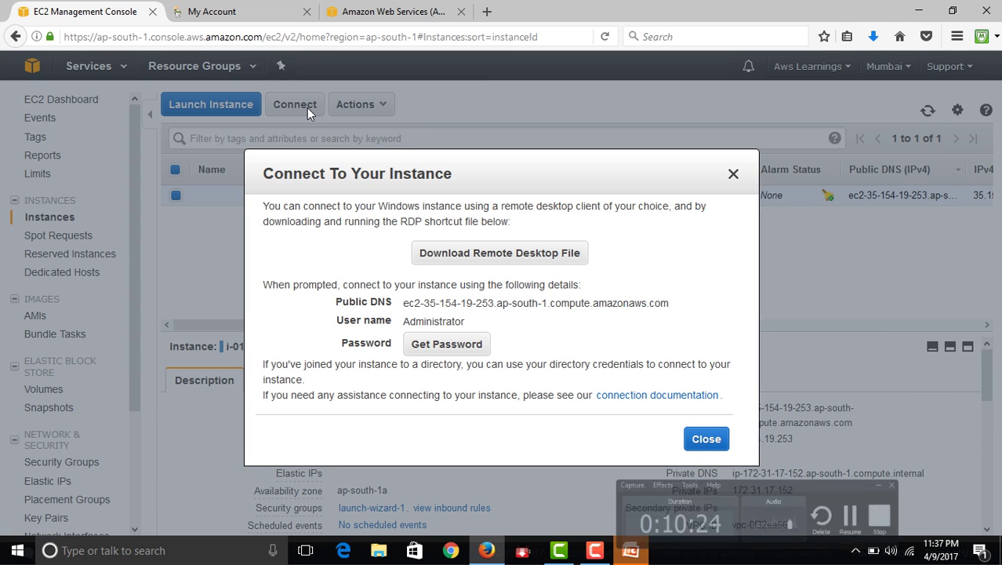
pyautogui.click(521, 253)
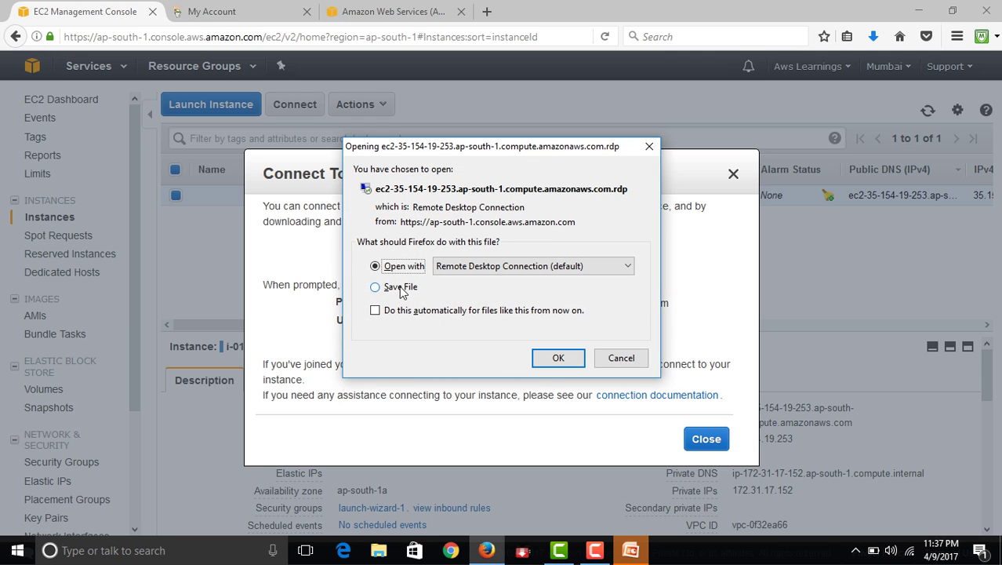
pyautogui.click(400, 287)
pyautogui.click(561, 360)
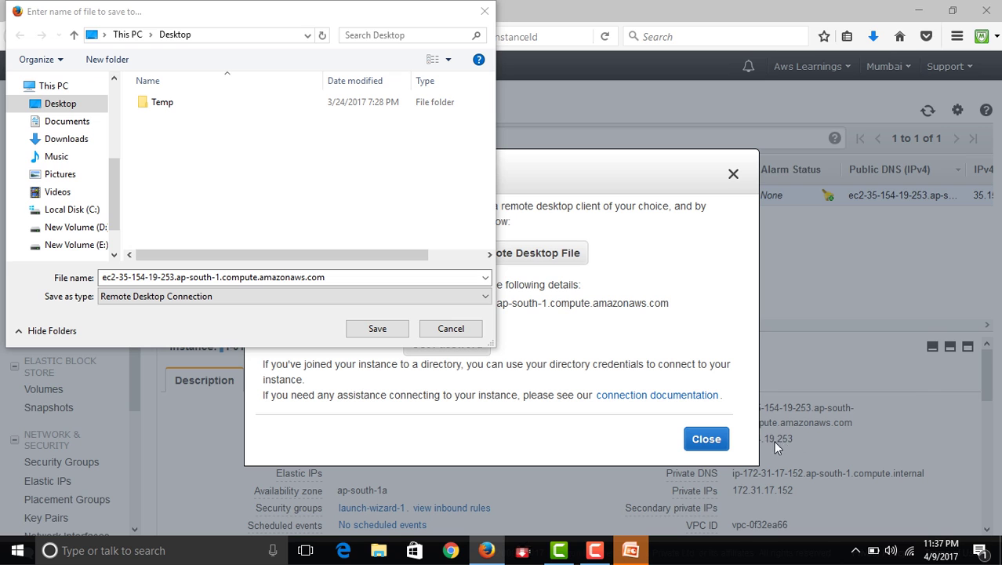
pyautogui.click(377, 329)
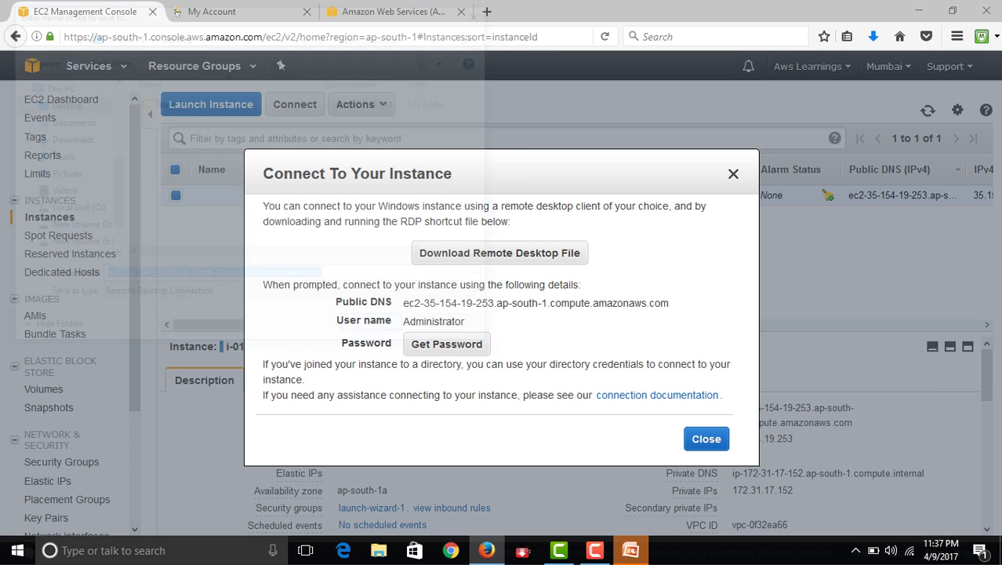
# - Start retrieving the Administrator password and load the WindowsWebServer.pem key pair file from the Desktop
pyautogui.click(446, 344)
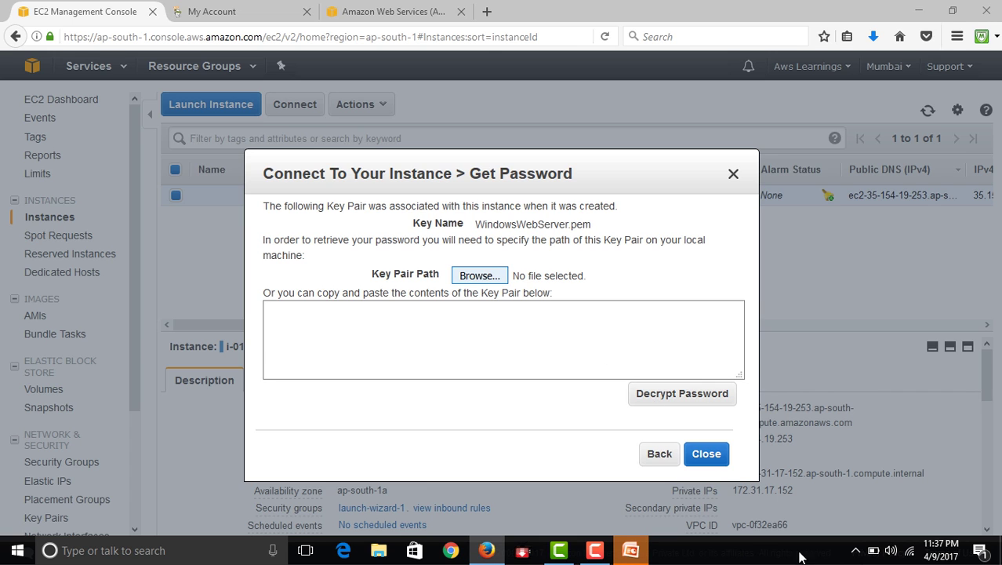
pyautogui.click(480, 275)
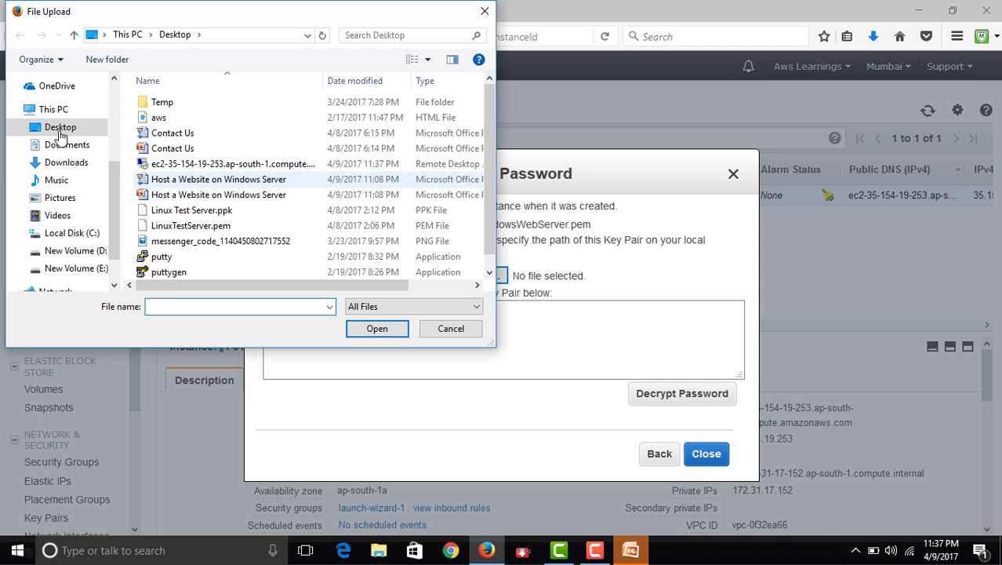
pyautogui.click(226, 226)
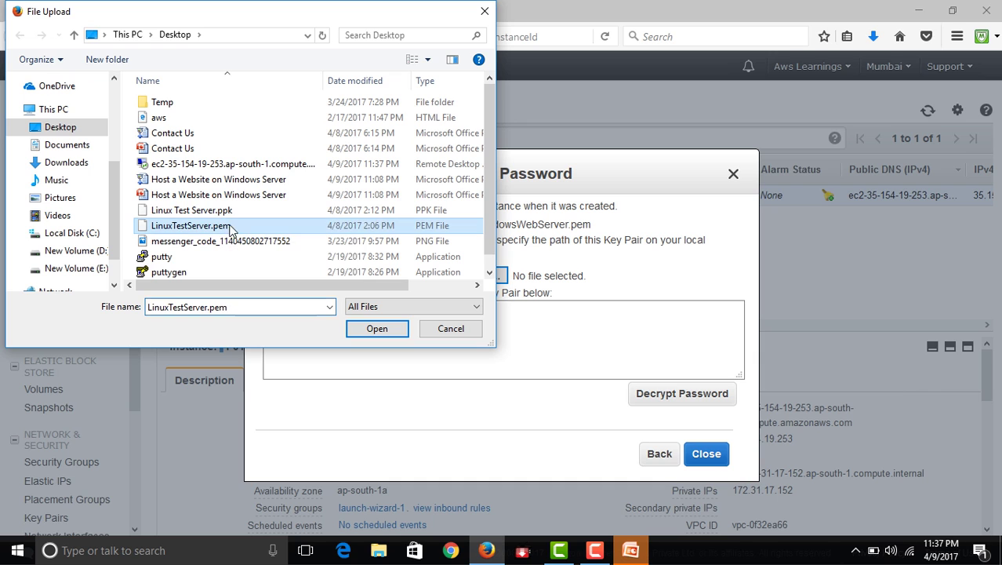
pyautogui.scroll(-1, 228, 235)
pyautogui.click(215, 271)
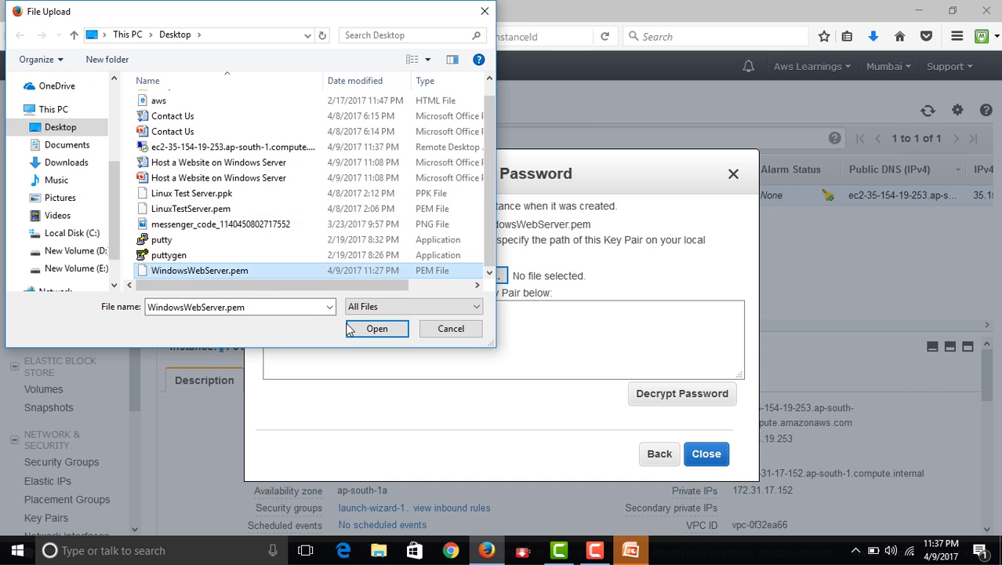
pyautogui.click(375, 329)
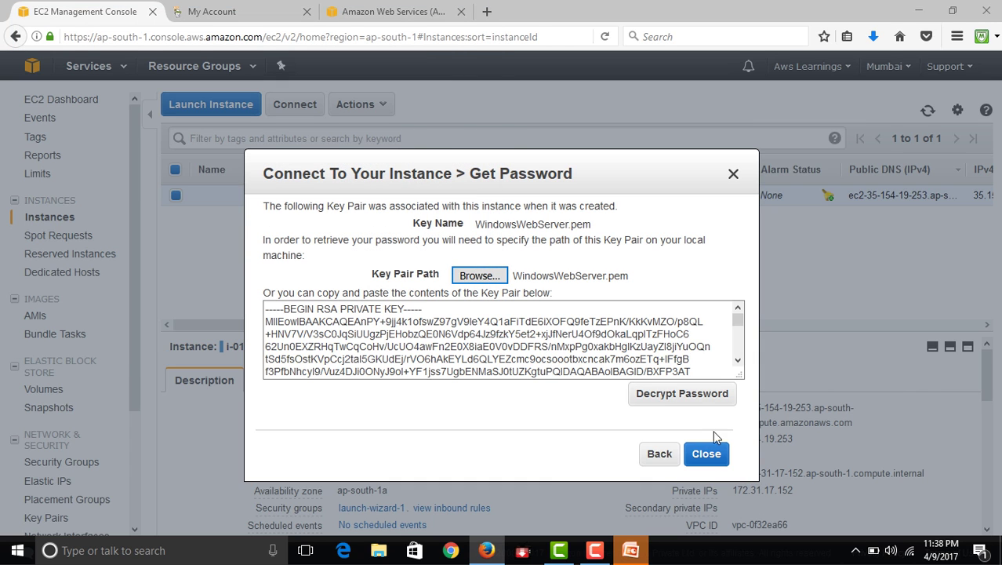
# - Decrypt the instance's Administrator password and copy it into a new Notepad document
pyautogui.click(691, 396)
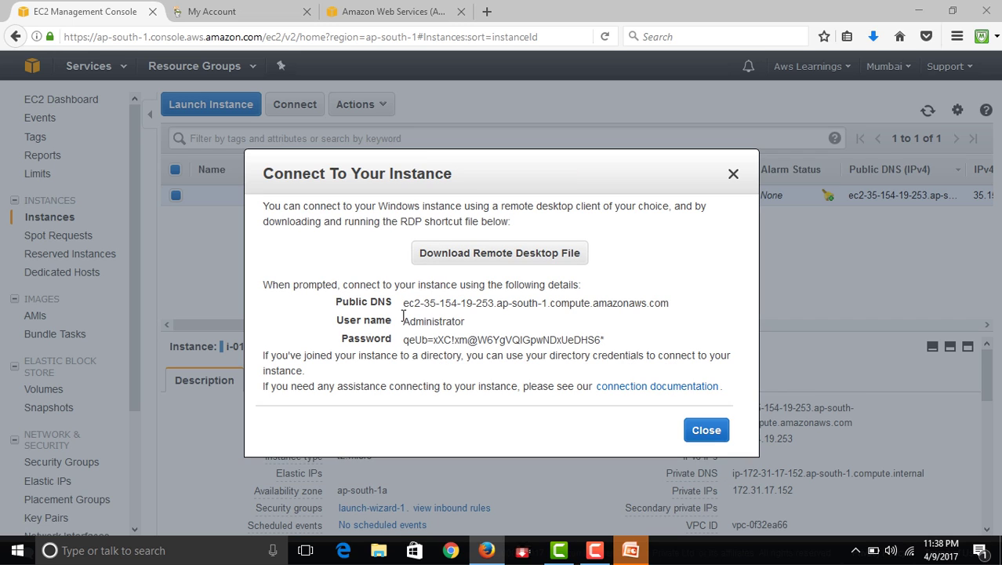
pyautogui.moveTo(406, 339); pyautogui.dragTo(606, 341)
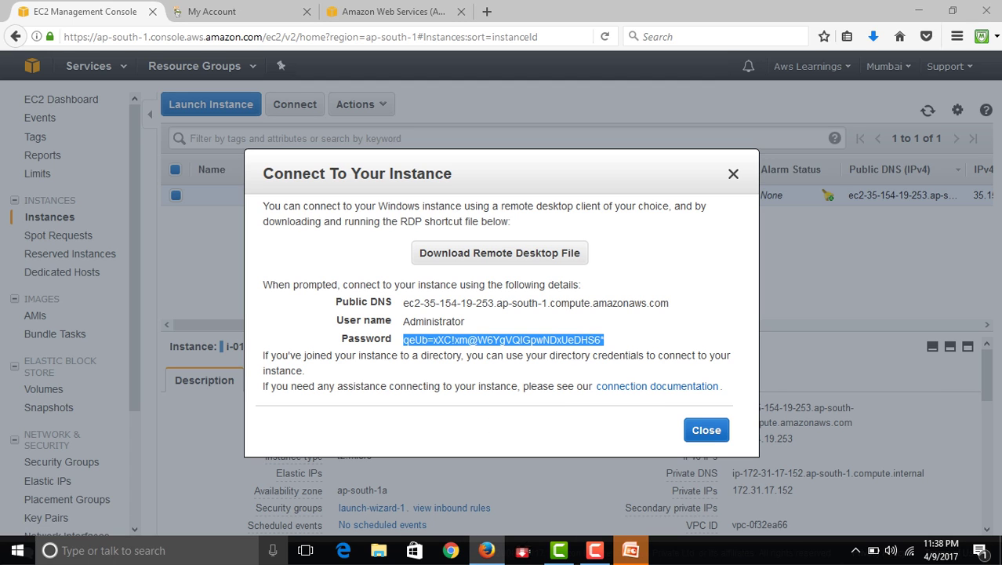
pyautogui.rightClick(17, 550)
pyautogui.click(58, 482)
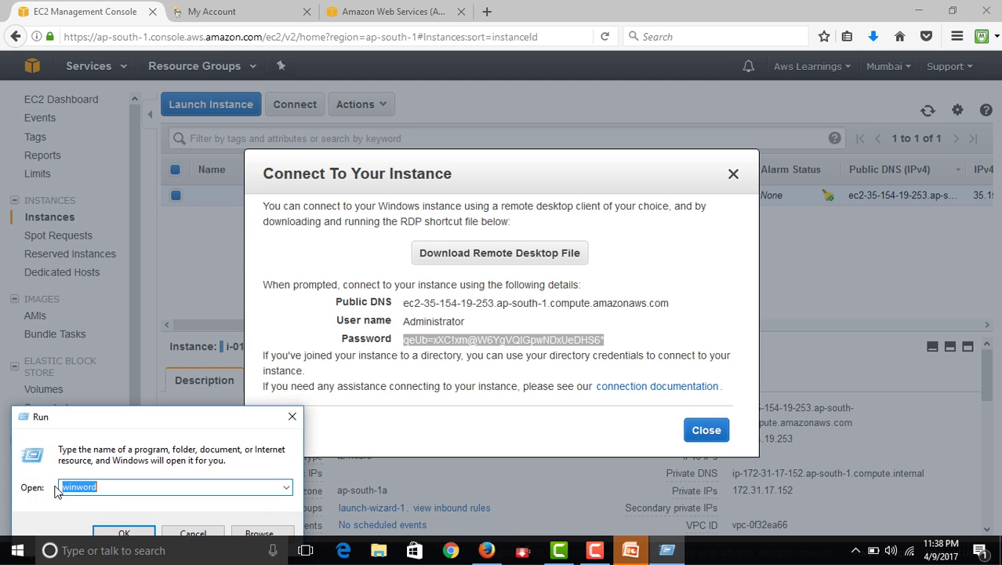
pyautogui.write('notepad')
pyautogui.press('Return')
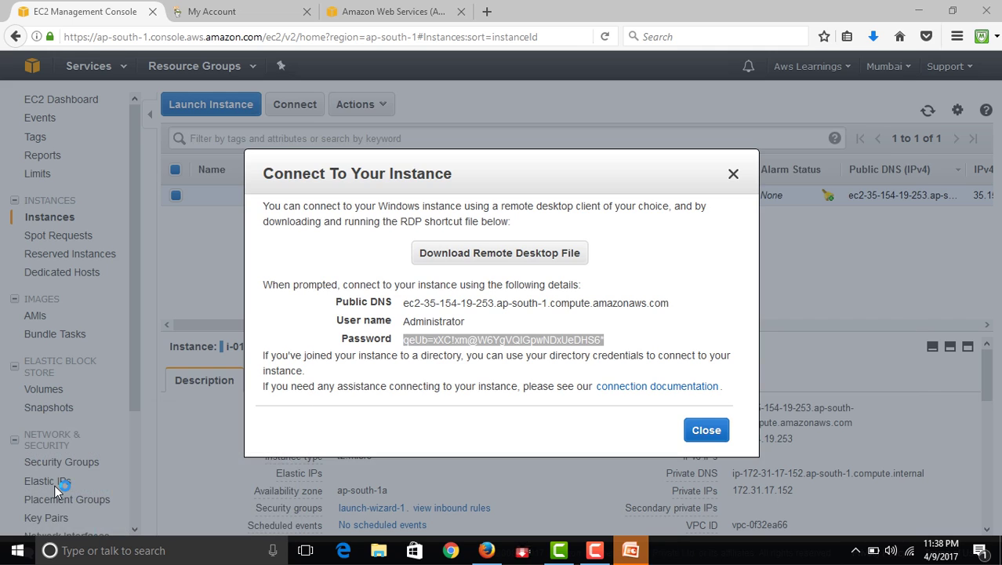
pyautogui.hotkey('ctrl', 'v')
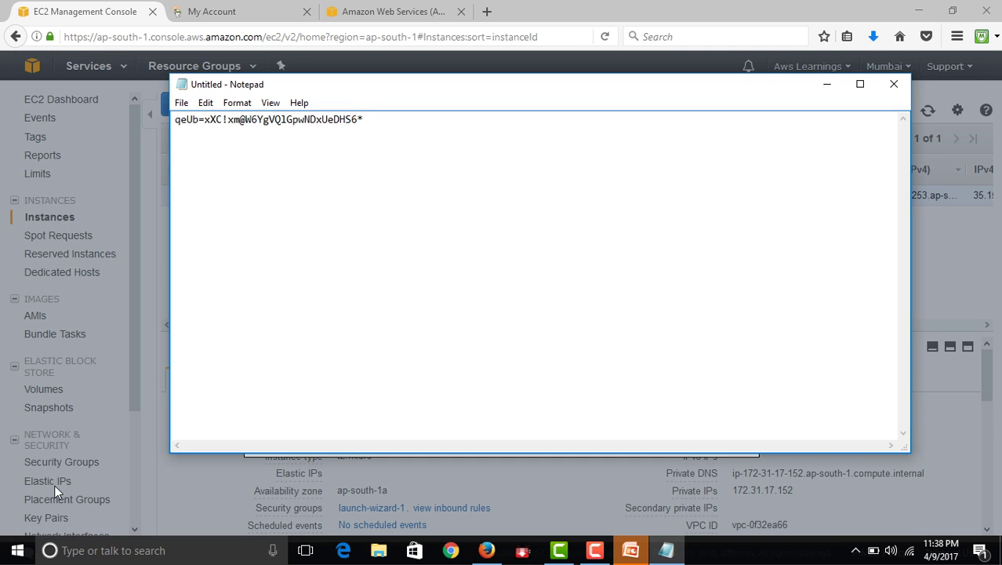
# - Save the Notepad document to the Desktop as Web Server password, select the password text for copying and minimize Notepad
pyautogui.hotkey('ctrl', 's')
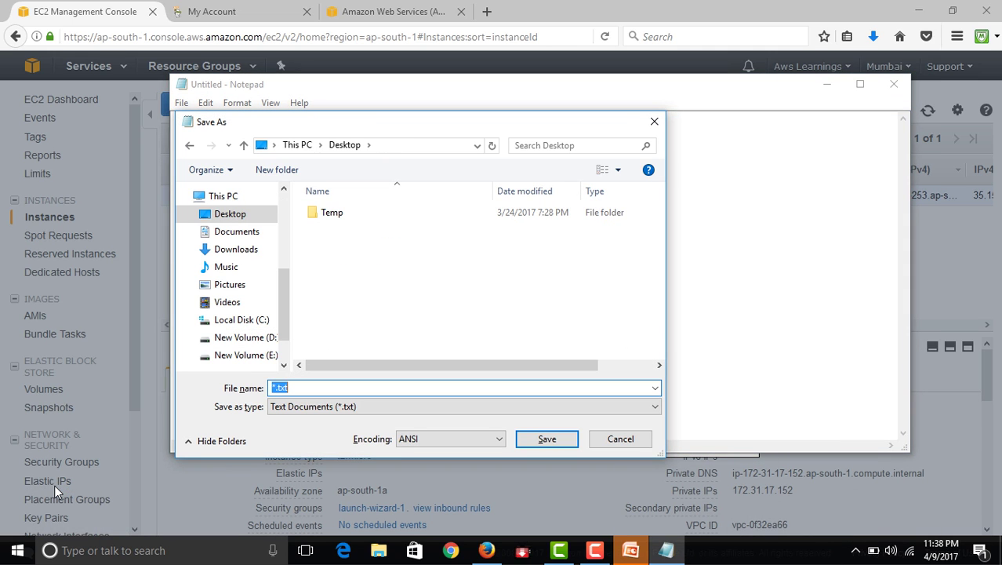
pyautogui.write('Web Server passwo')
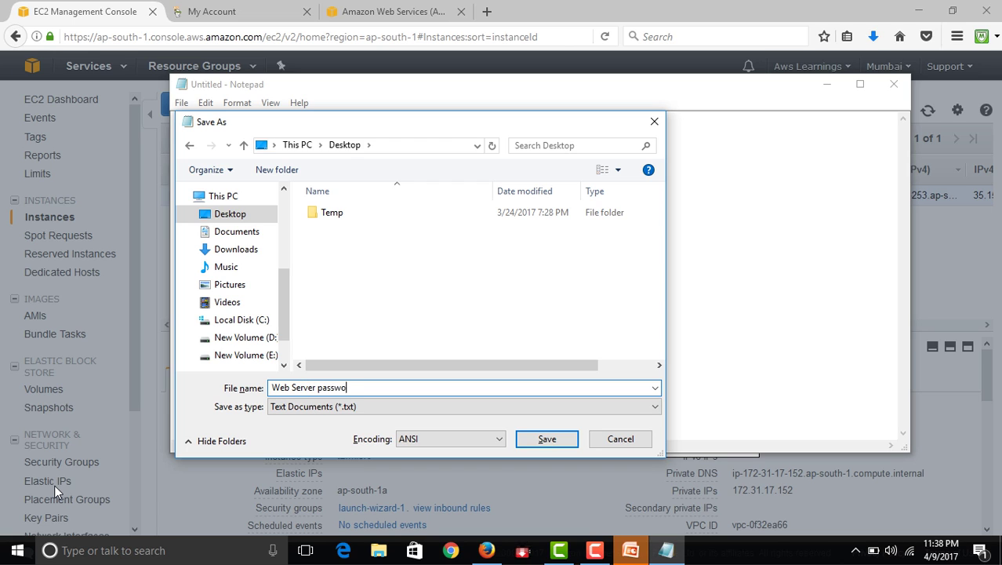
pyautogui.write('rd')
pyautogui.press('Return')
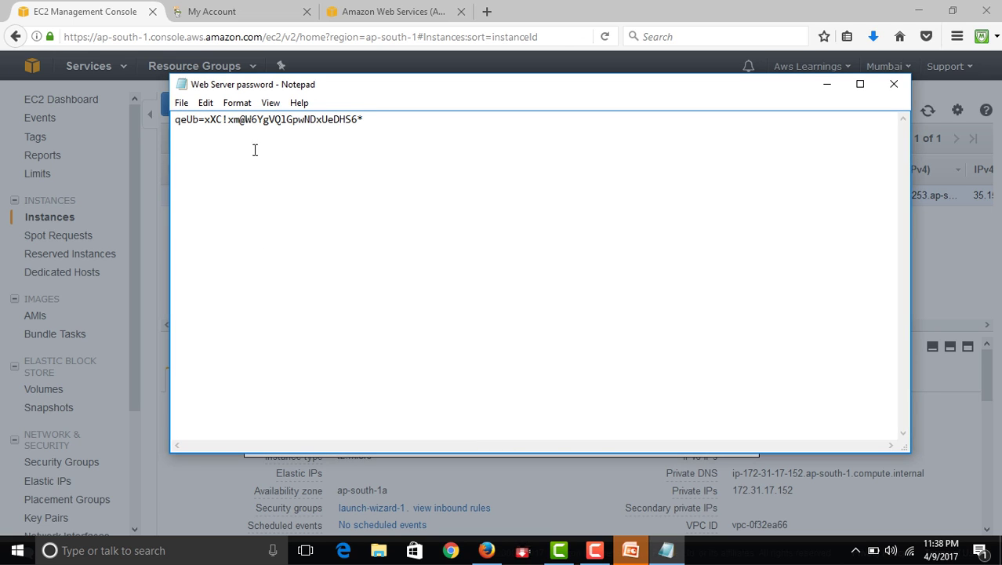
pyautogui.moveTo(365, 121); pyautogui.dragTo(141, 116)
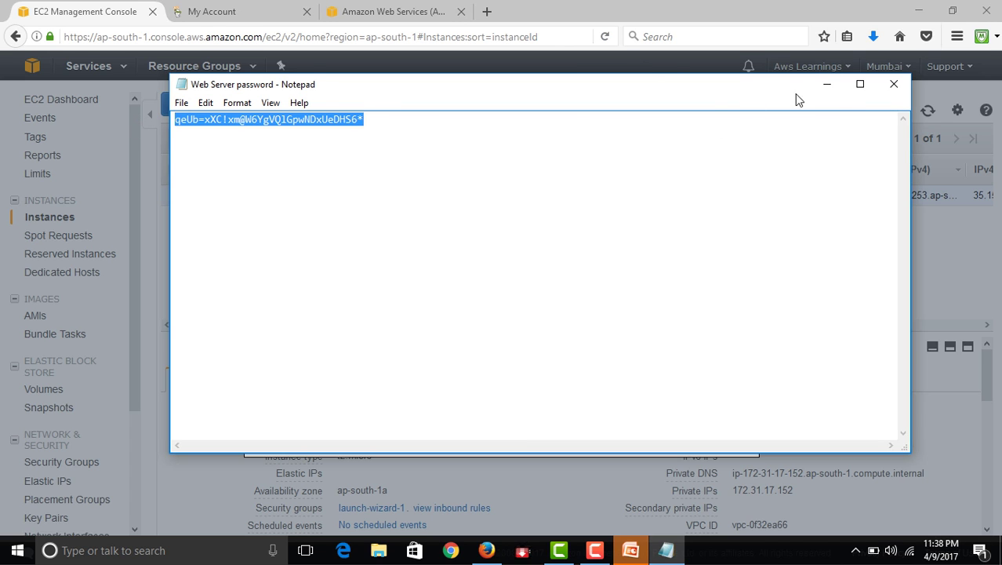
pyautogui.click(827, 84)
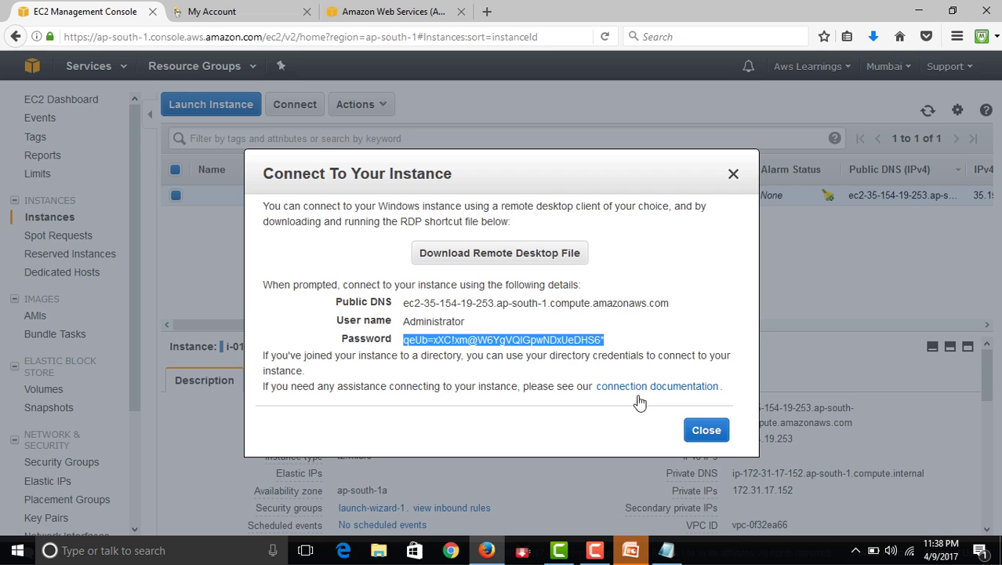
# - Close the instance connection details, highlight the instance's IPv4 public IP, and minimize the browser and the presentation to show the desktop
pyautogui.click(715, 431)
pyautogui.moveTo(795, 439); pyautogui.dragTo(734, 440)
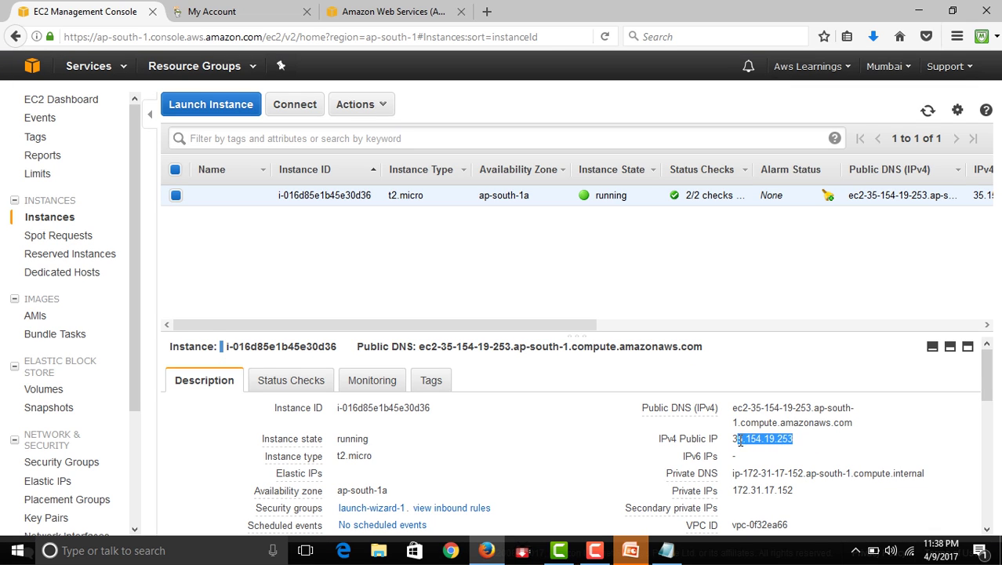
pyautogui.click(920, 11)
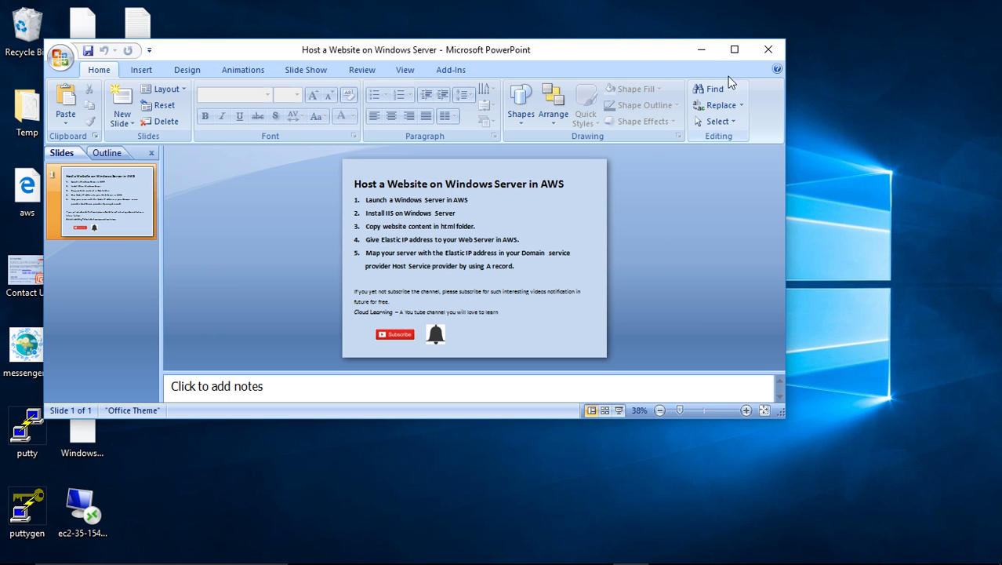
pyautogui.click(701, 49)
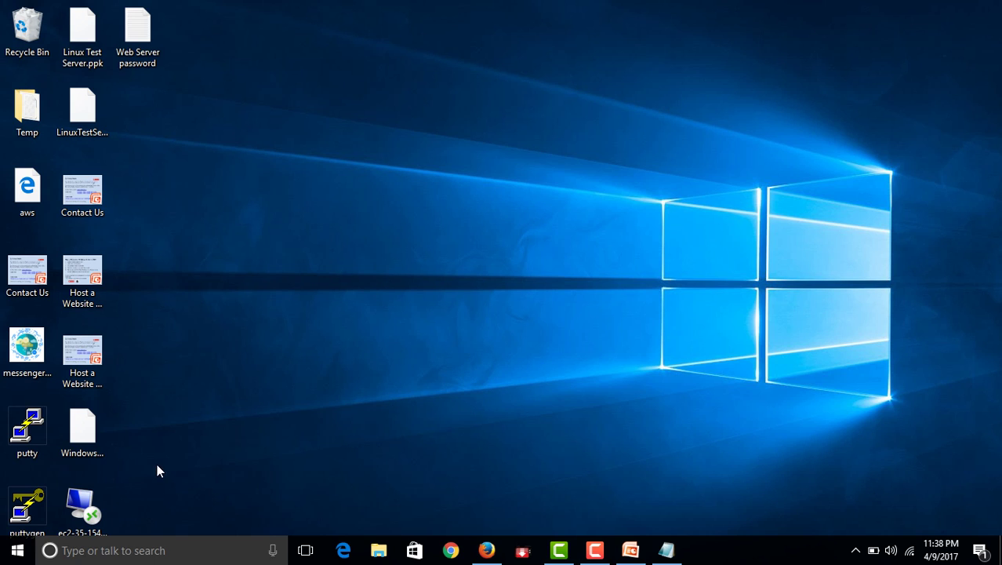
# - Connect to the instance with the downloaded Remote Desktop file, entering the Administrator password, and allow network discovery on the server
pyautogui.click(79, 502)
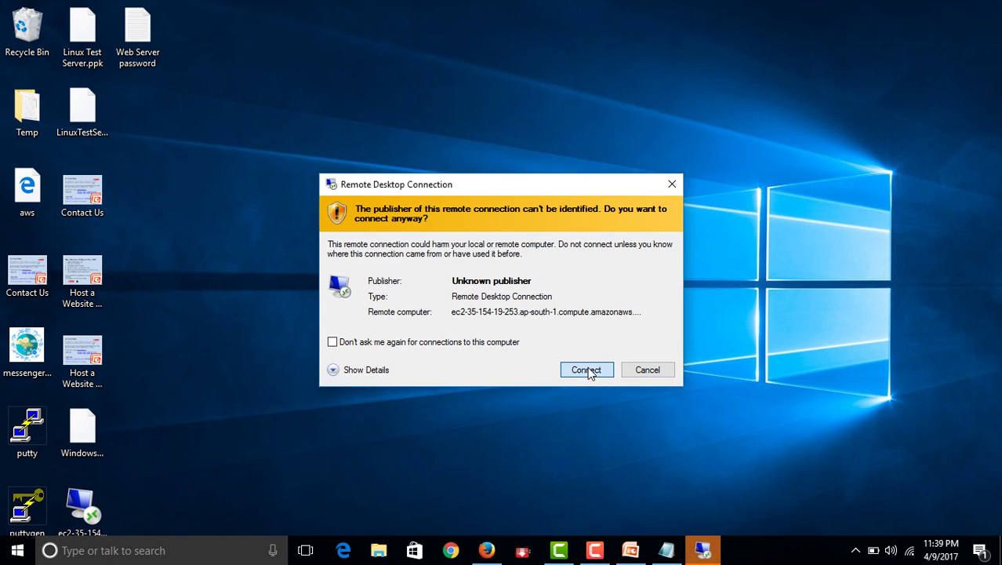
pyautogui.click(586, 370)
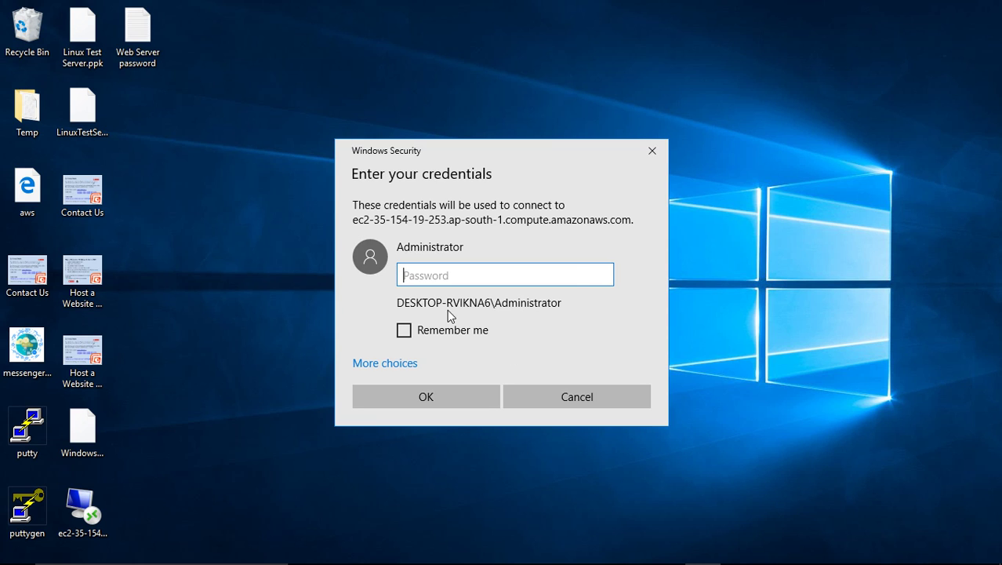
pyautogui.hotkey('ctrl', 'v')
pyautogui.click(457, 399)
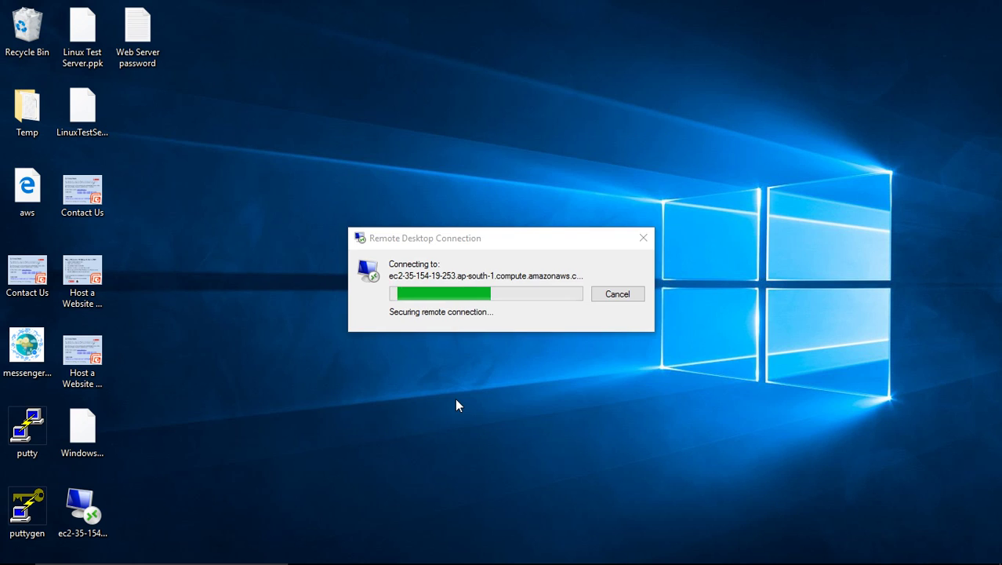
pyautogui.click(529, 407)
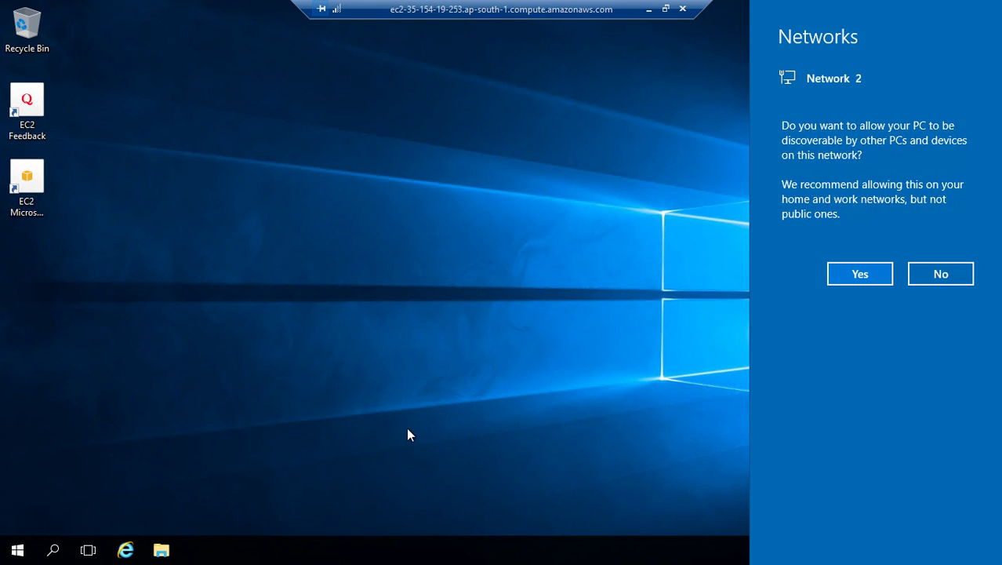
pyautogui.click(858, 274)
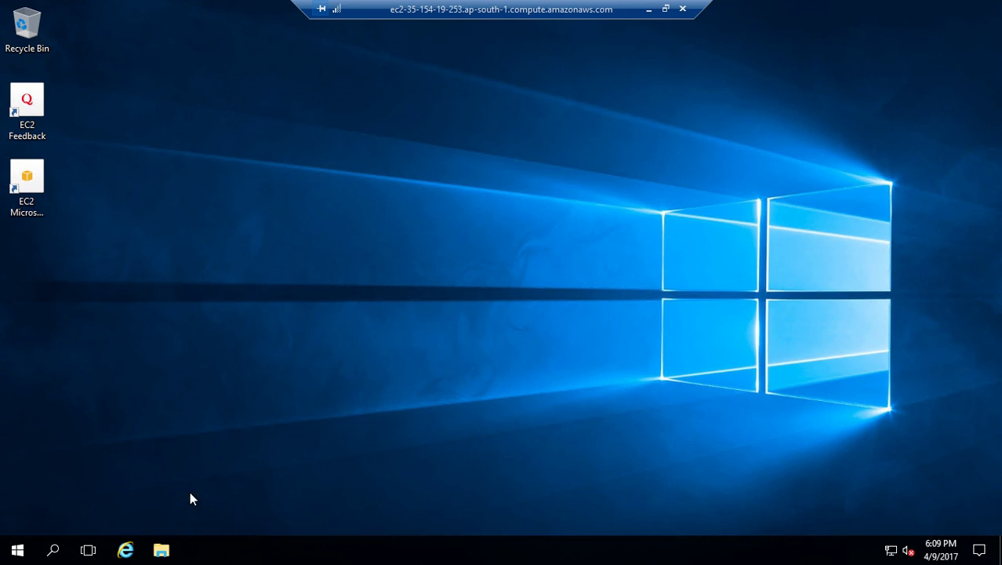
pyautogui.rightClick(17, 552)
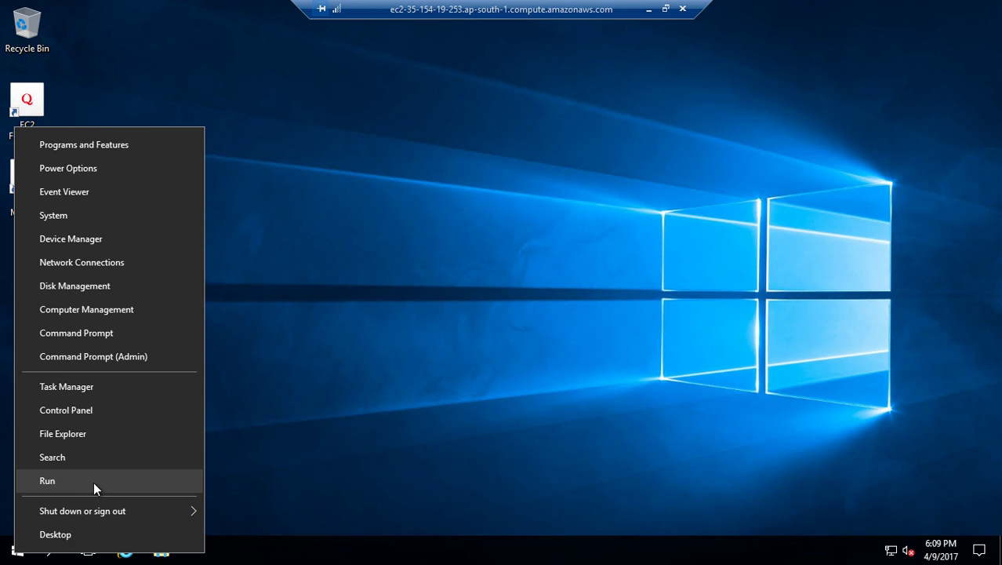
pyautogui.press('c')
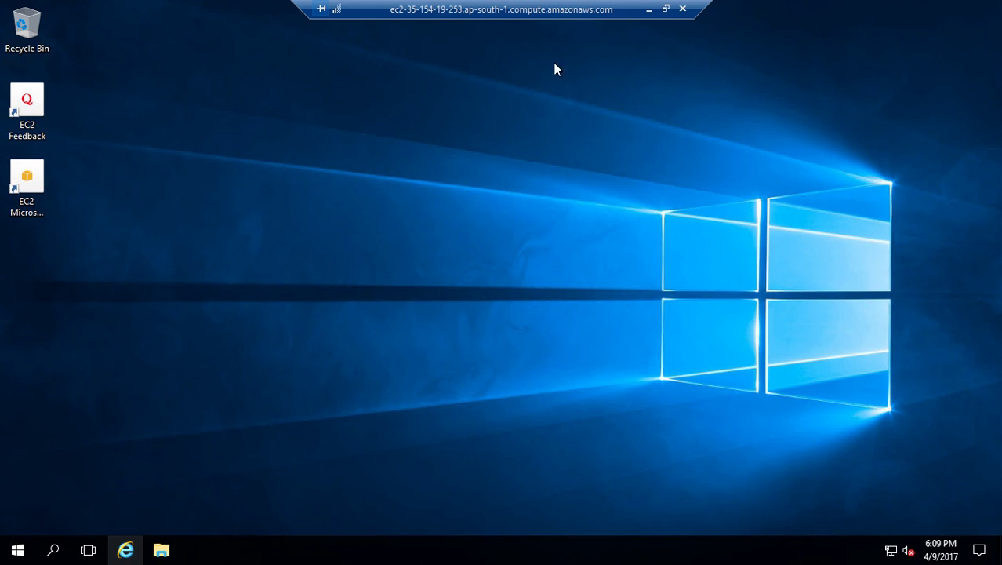
pyautogui.rightClick(18, 553)
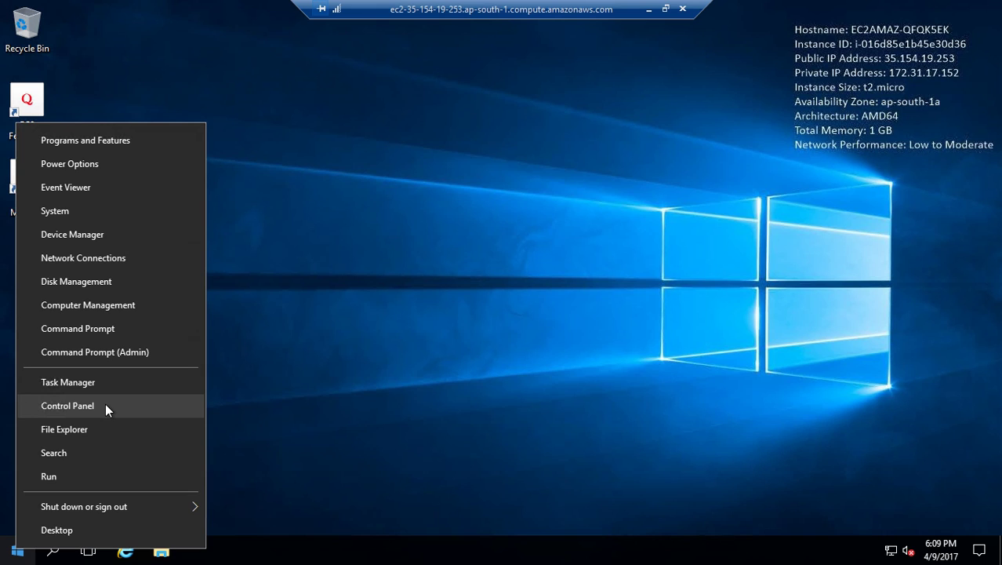
pyautogui.click(257, 466)
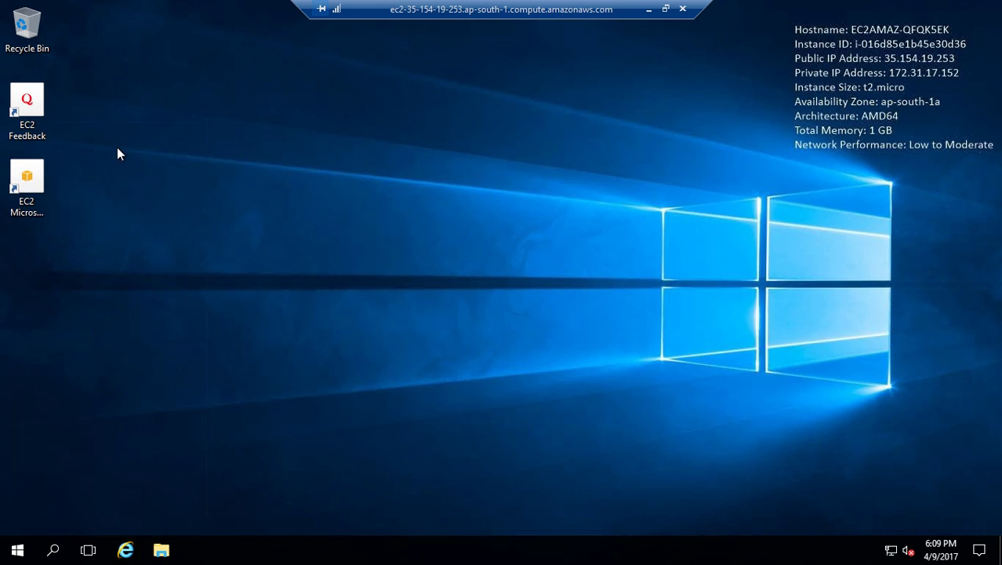
# - Open Server Manager on the remote Windows server
pyautogui.click(15, 551)
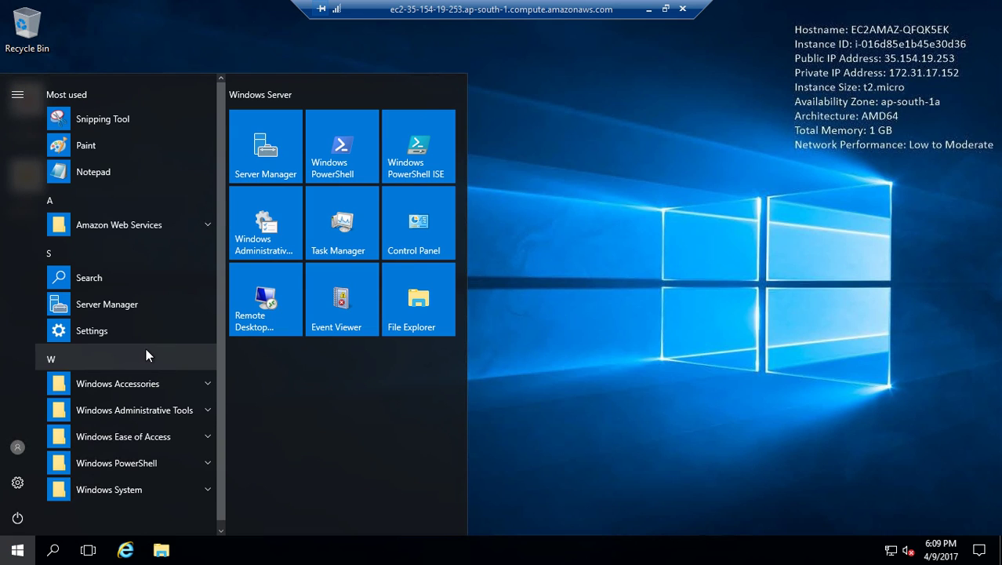
pyautogui.scroll(-1, 164, 324)
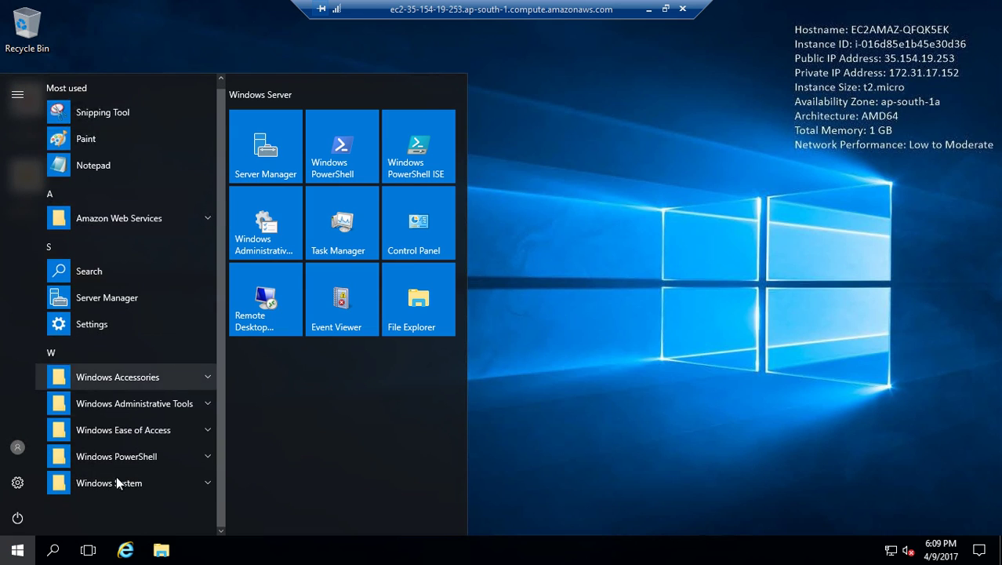
pyautogui.click(159, 377)
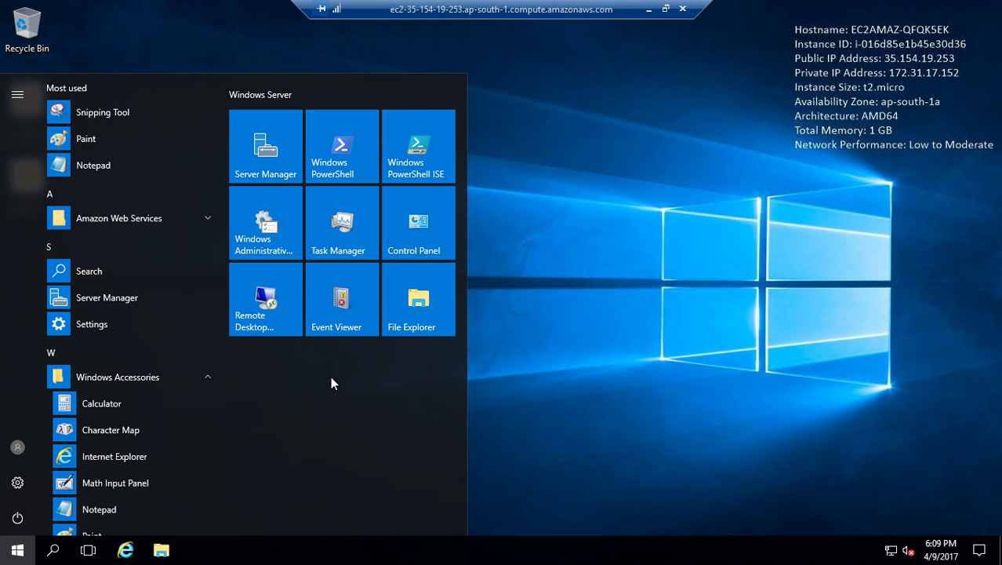
pyautogui.click(264, 152)
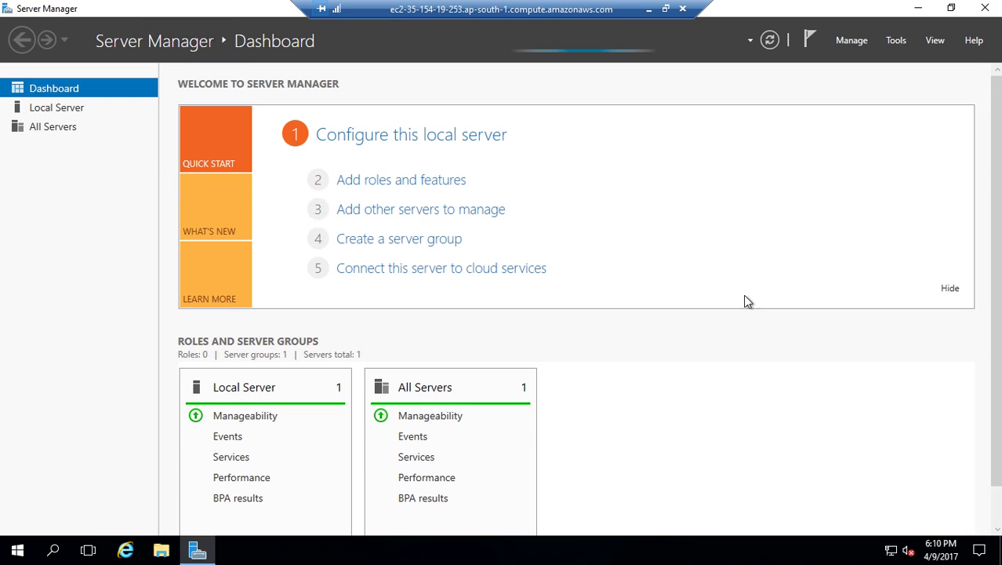
# - Start the Add Roles and Features wizard and choose role-based or feature-based installation, continuing to the server roles
pyautogui.click(416, 180)
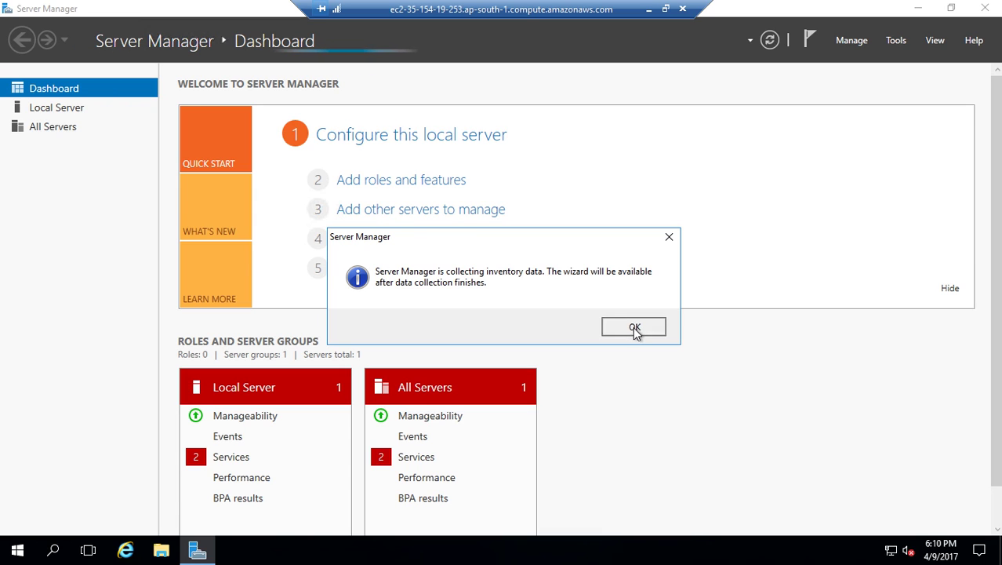
pyautogui.click(633, 326)
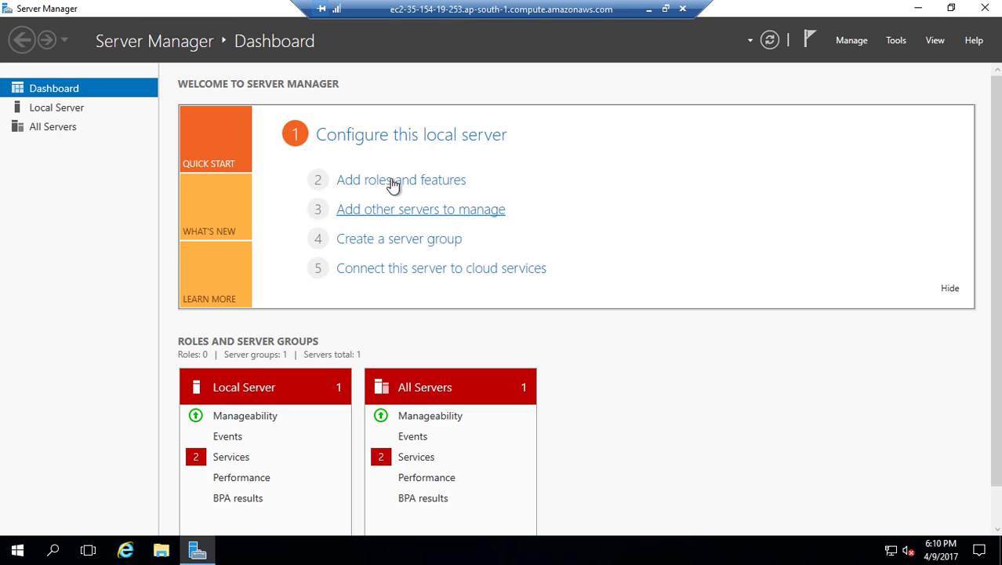
pyautogui.click(393, 179)
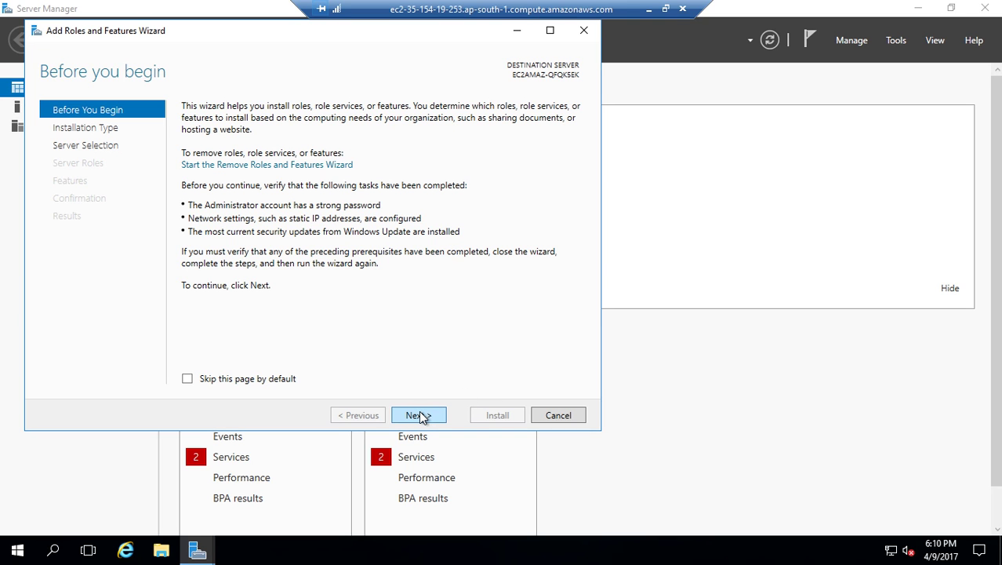
pyautogui.click(422, 417)
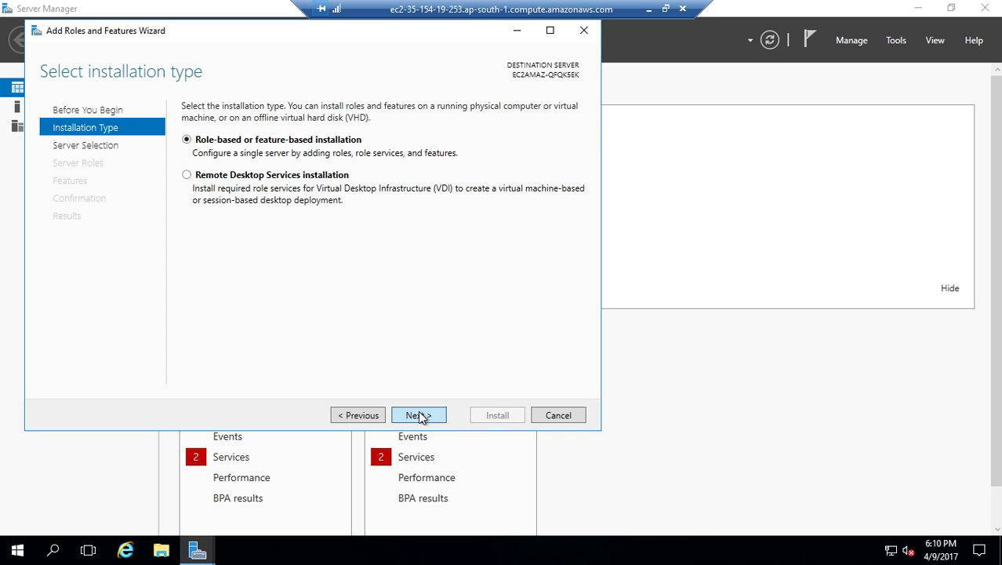
pyautogui.click(422, 416)
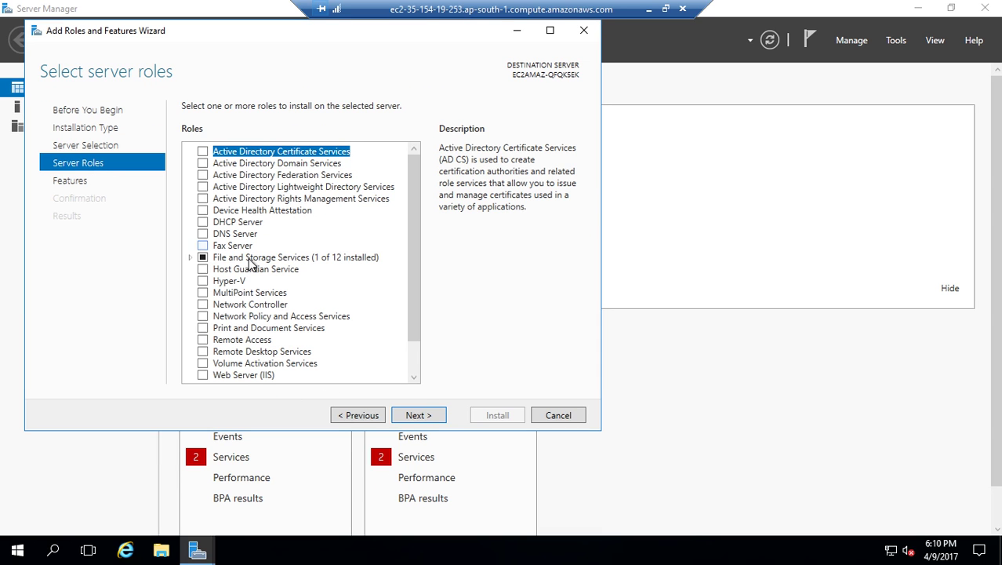
# - Select the Web Server (IIS) role with its required management tools and continue to the feature selection
pyautogui.scroll(-1, 339, 276)
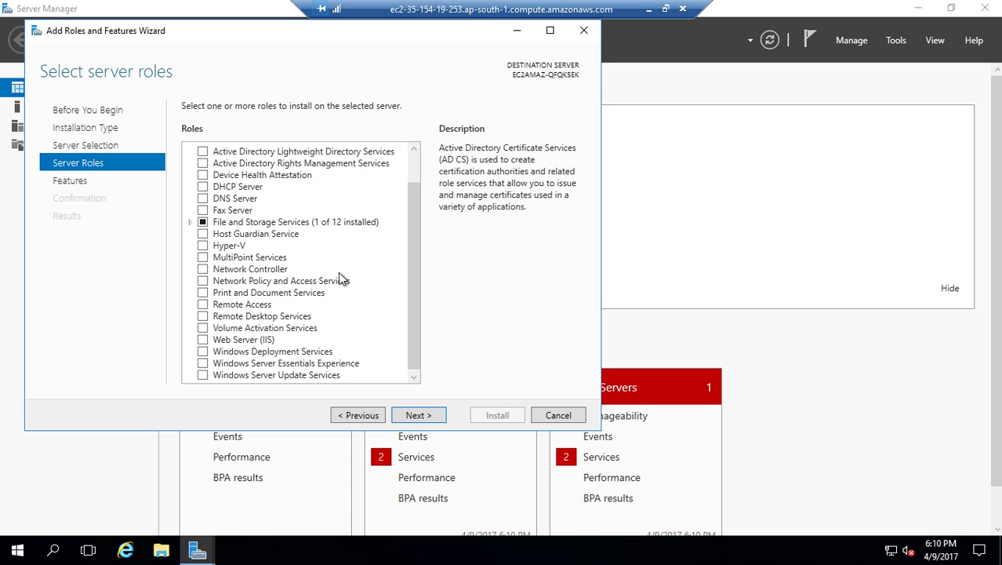
pyautogui.scroll(1, 339, 279)
pyautogui.scroll(-1, 340, 280)
pyautogui.click(204, 341)
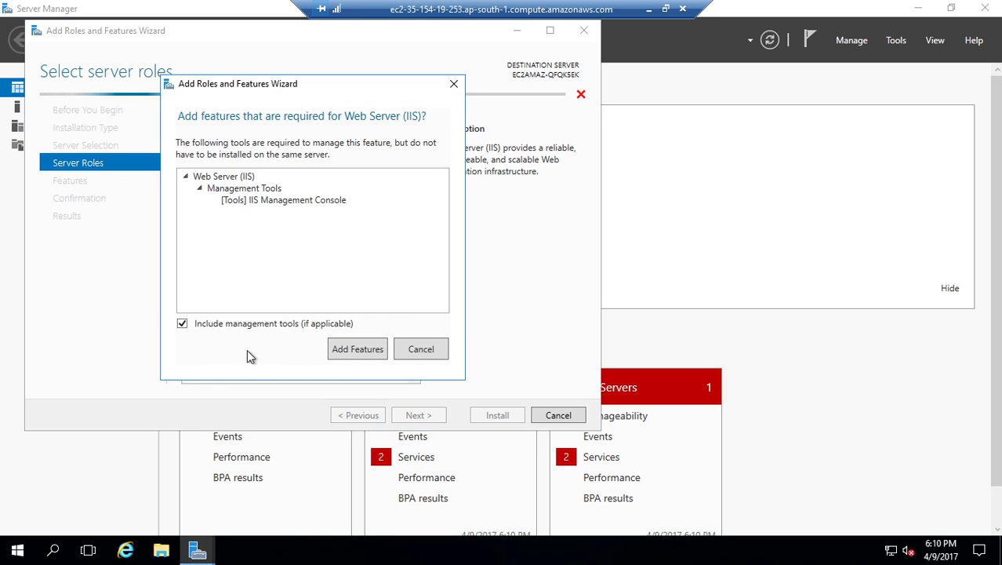
pyautogui.click(363, 353)
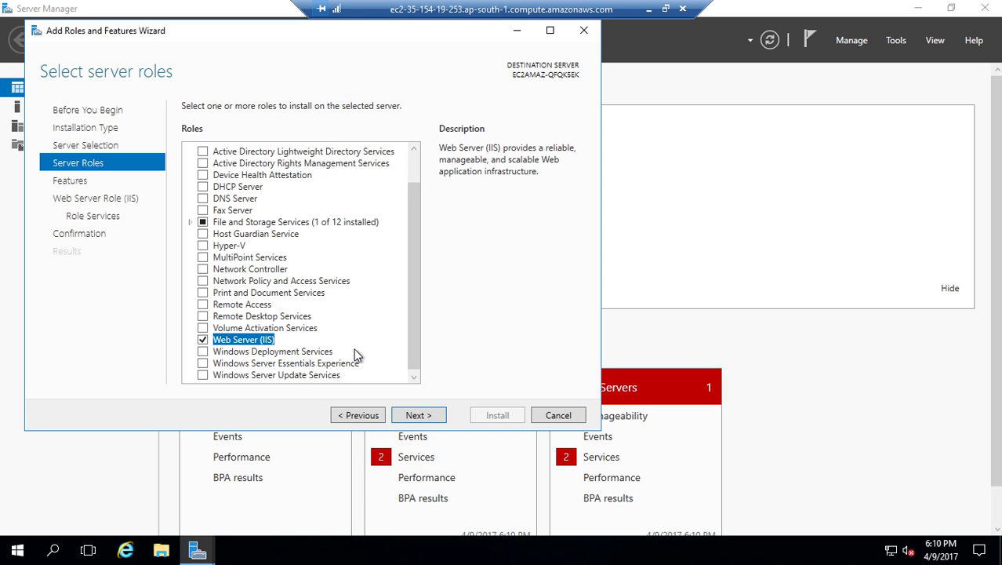
pyautogui.click(418, 416)
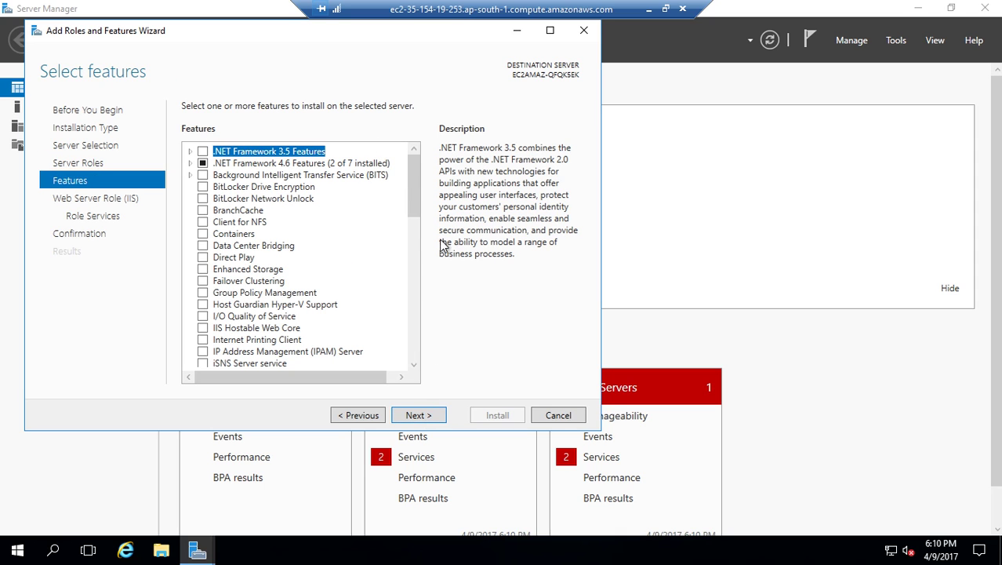
# - Continue through the wizard with the default features and IIS role services, and start the installation
pyautogui.moveTo(415, 214); pyautogui.dragTo(421, 391)
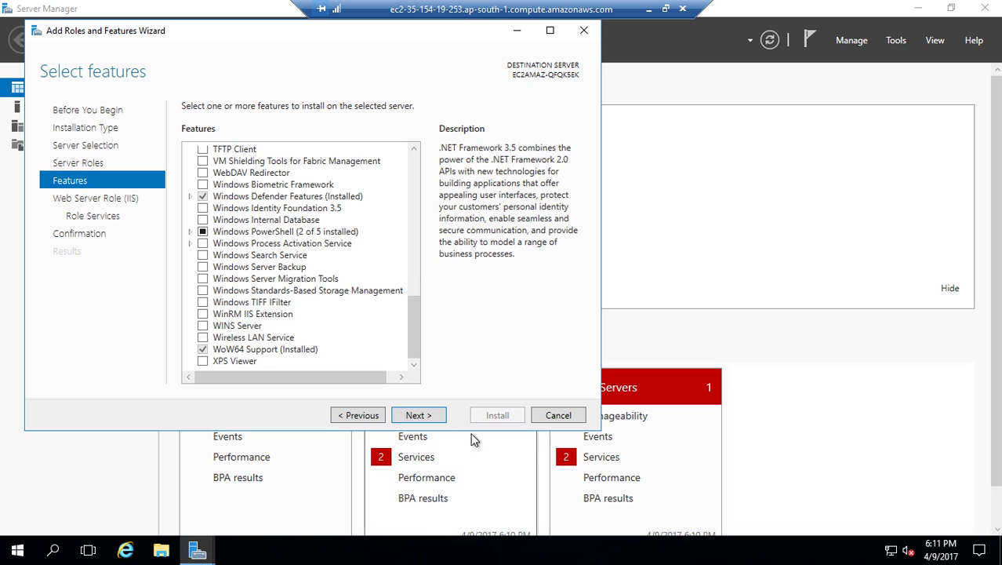
pyautogui.click(437, 420)
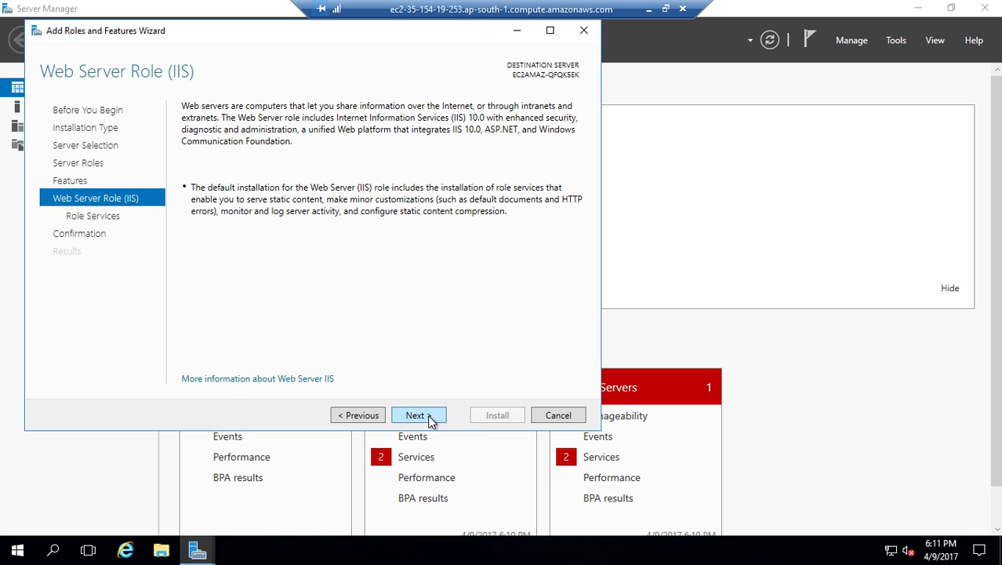
pyautogui.click(428, 420)
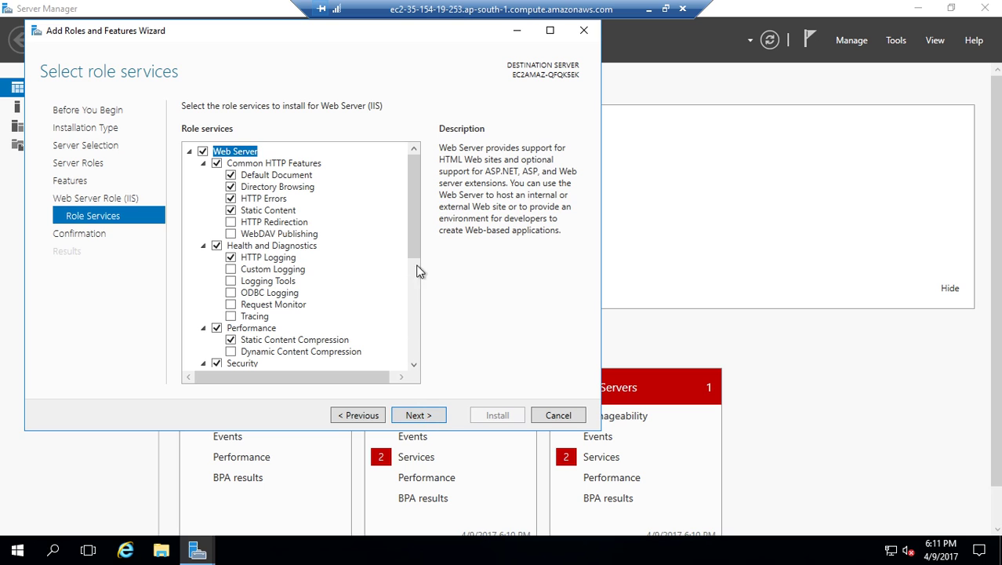
pyautogui.moveTo(418, 250); pyautogui.dragTo(416, 367)
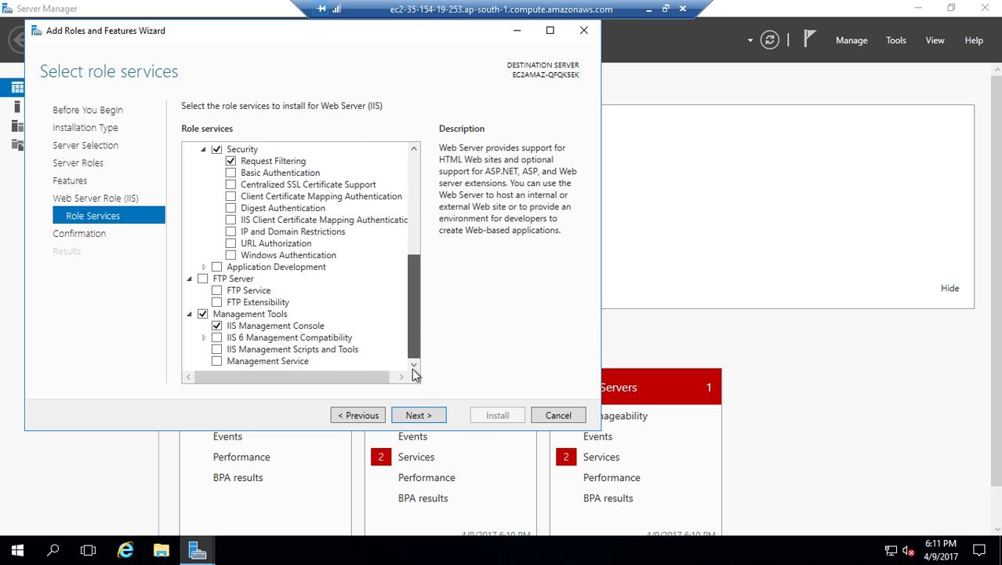
pyautogui.click(424, 417)
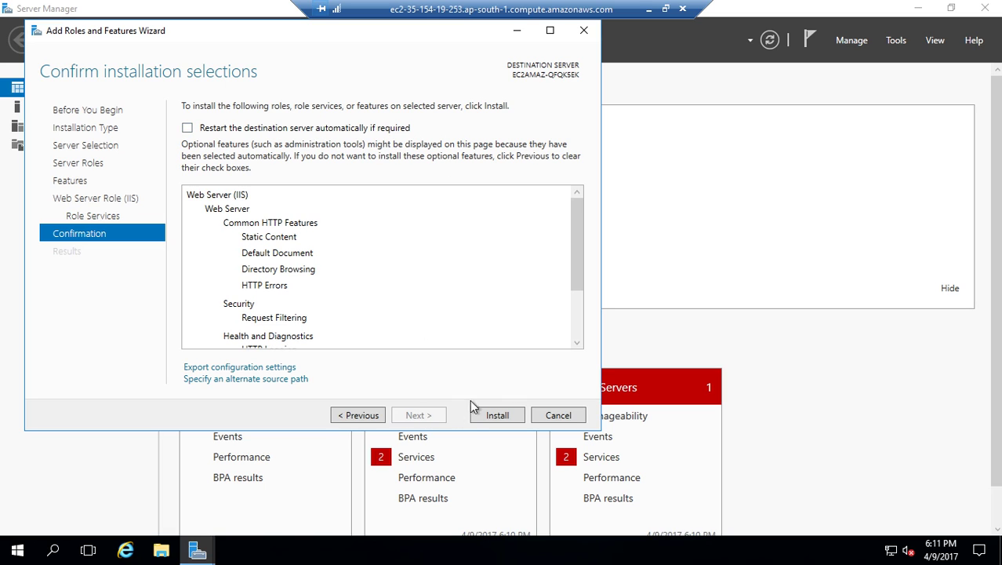
pyautogui.click(499, 415)
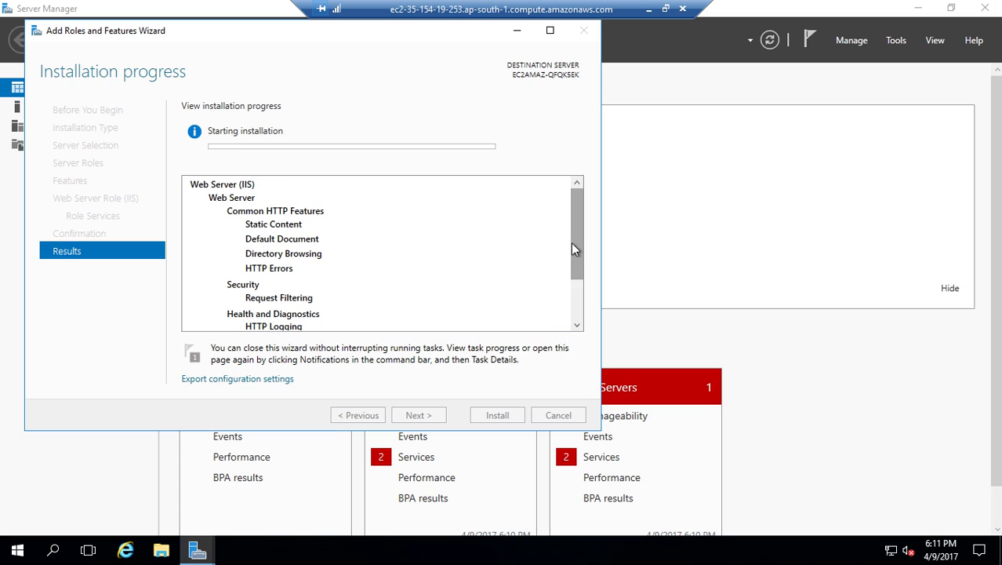
# - Monitor the Web Server (IIS) installation until it completes and close the wizard
pyautogui.click(578, 325)
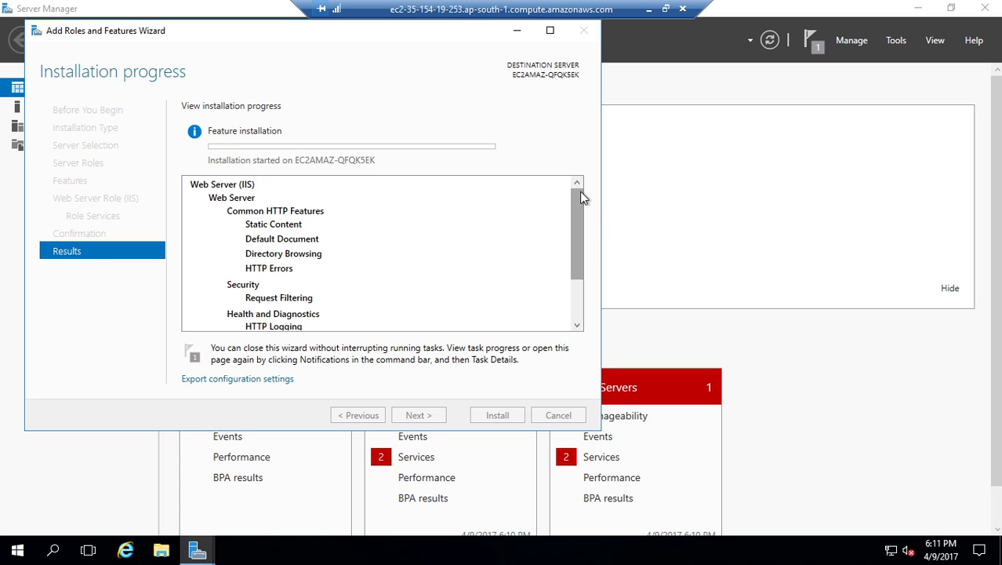
pyautogui.moveTo(582, 197)
pyautogui.mouseDown()
pyautogui.moveTo(577, 281)
pyautogui.moveTo(579, 196)
pyautogui.mouseUp()
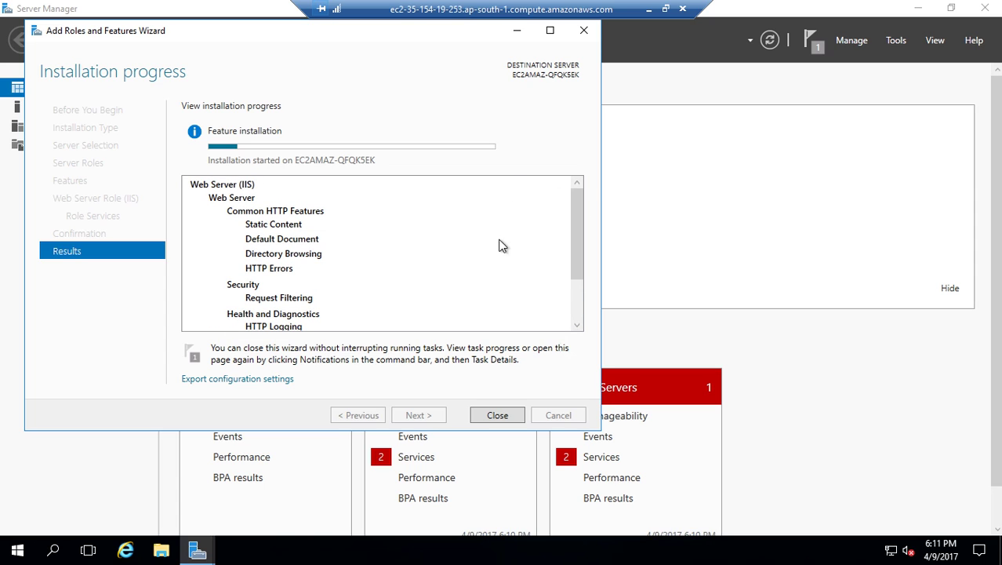
pyautogui.moveTo(577, 257); pyautogui.dragTo(582, 315)
pyautogui.moveTo(584, 253); pyautogui.dragTo(600, 207)
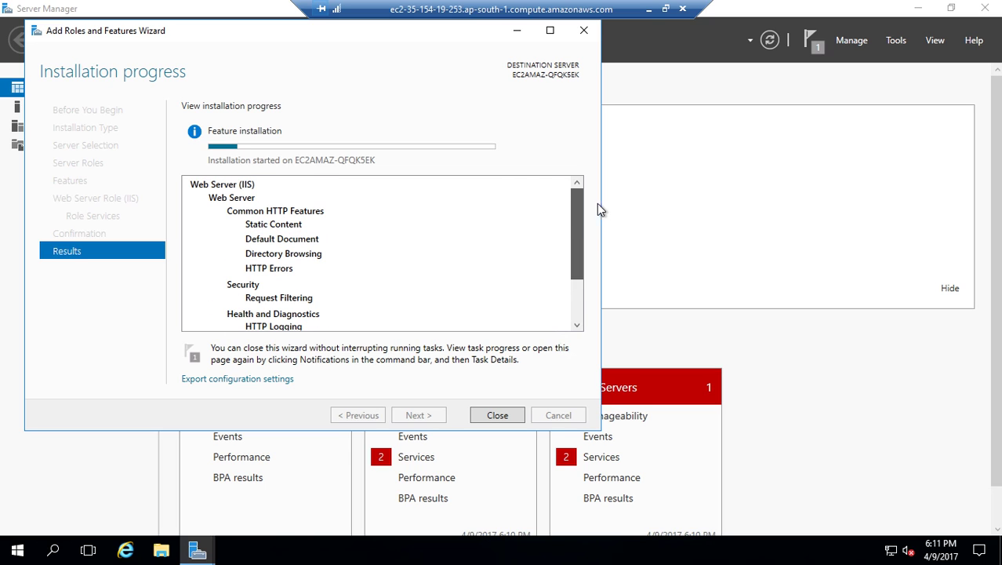
pyautogui.moveTo(393, 151)
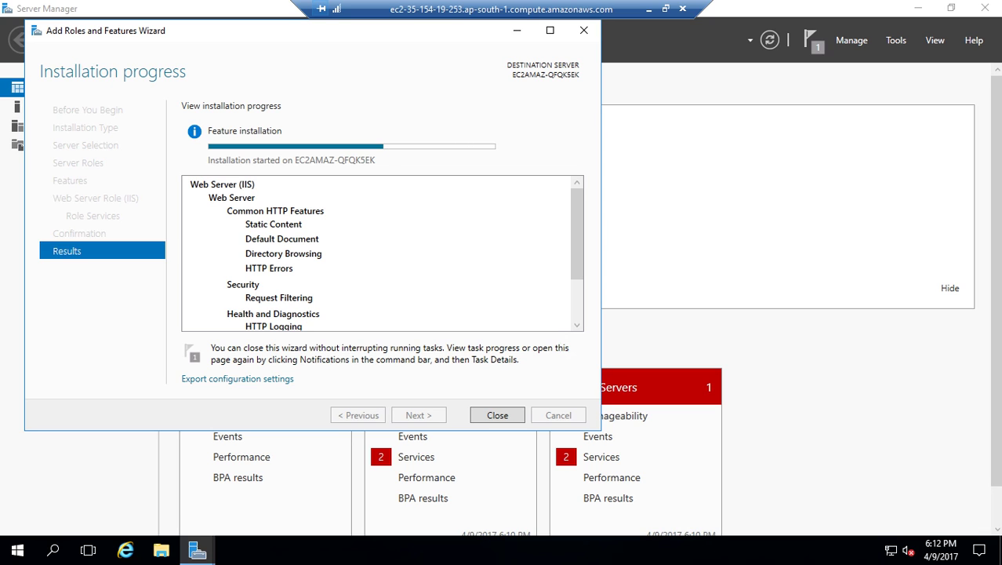
pyautogui.click(649, 9)
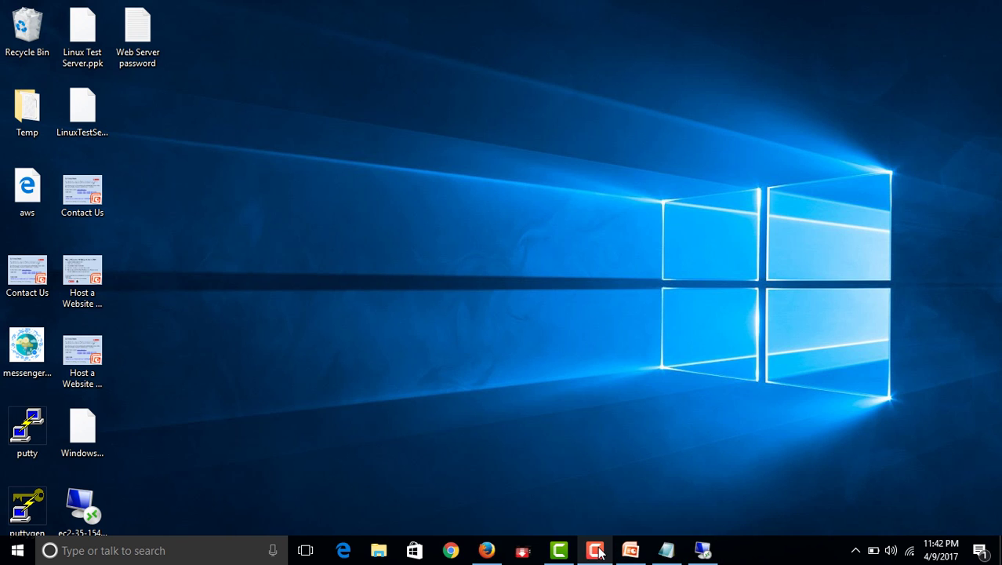
pyautogui.click(596, 551)
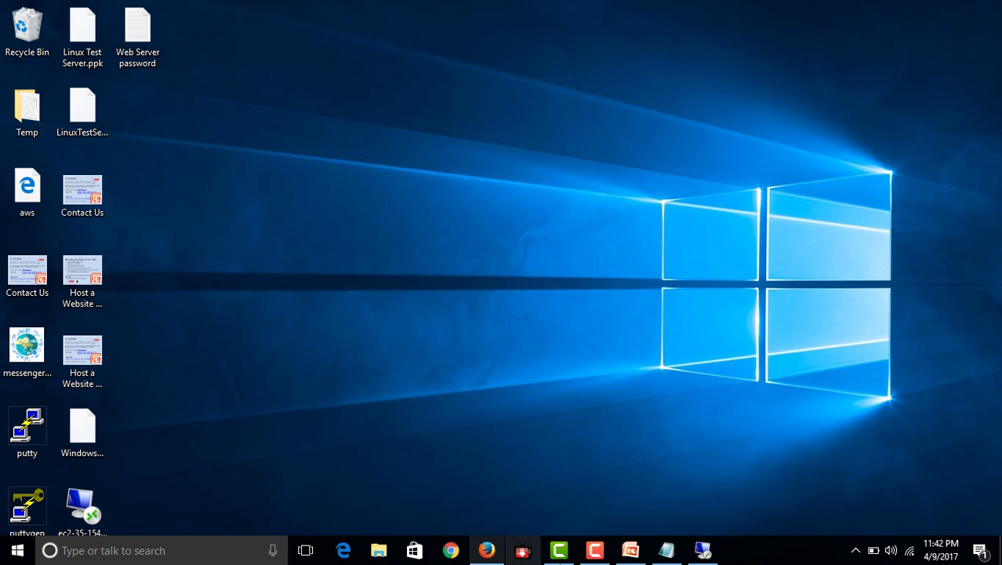
pyautogui.click(702, 550)
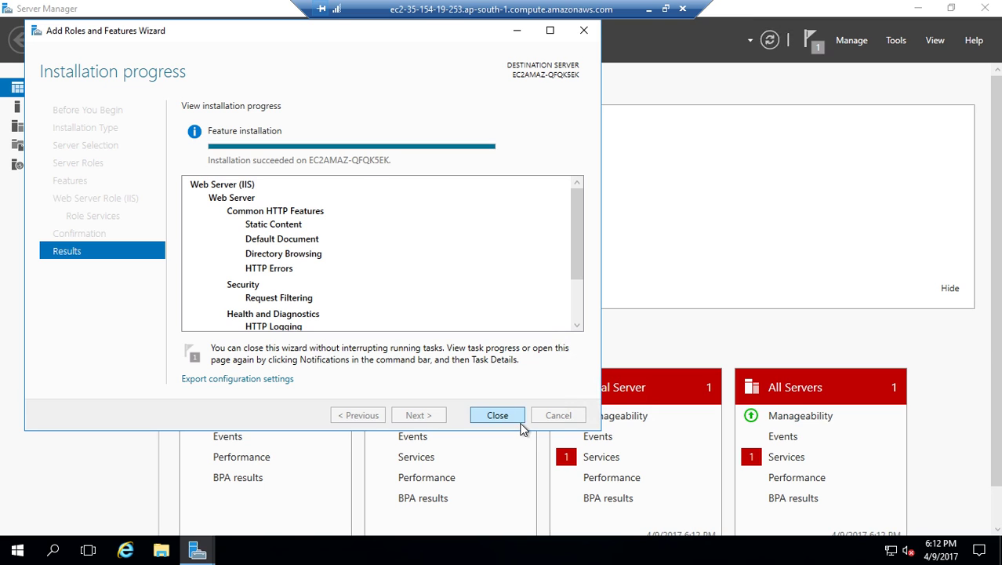
pyautogui.click(508, 416)
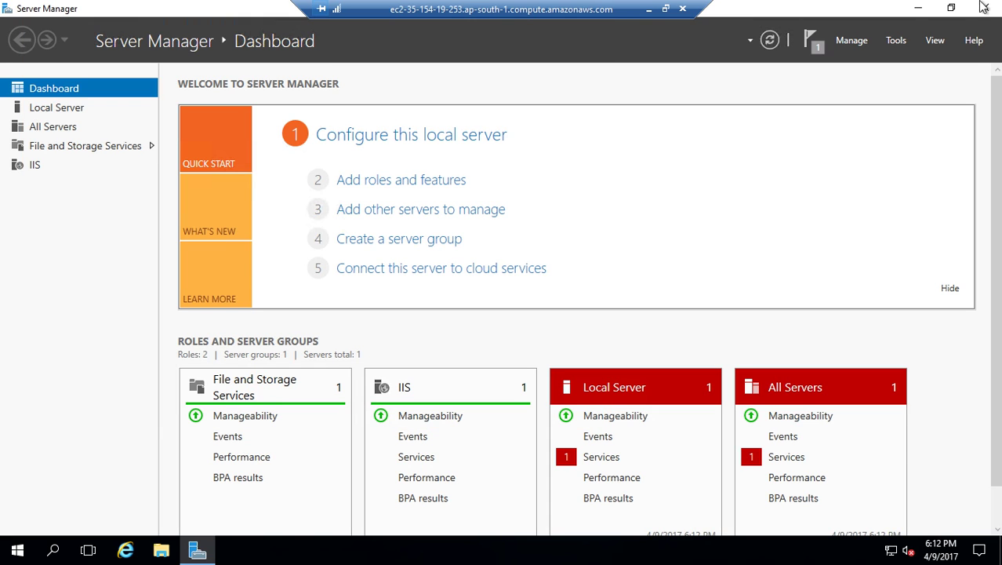
# - Close Server Manager and reopen it on the remote server
pyautogui.click(985, 8)
pyautogui.rightClick(24, 546)
pyautogui.click(223, 229)
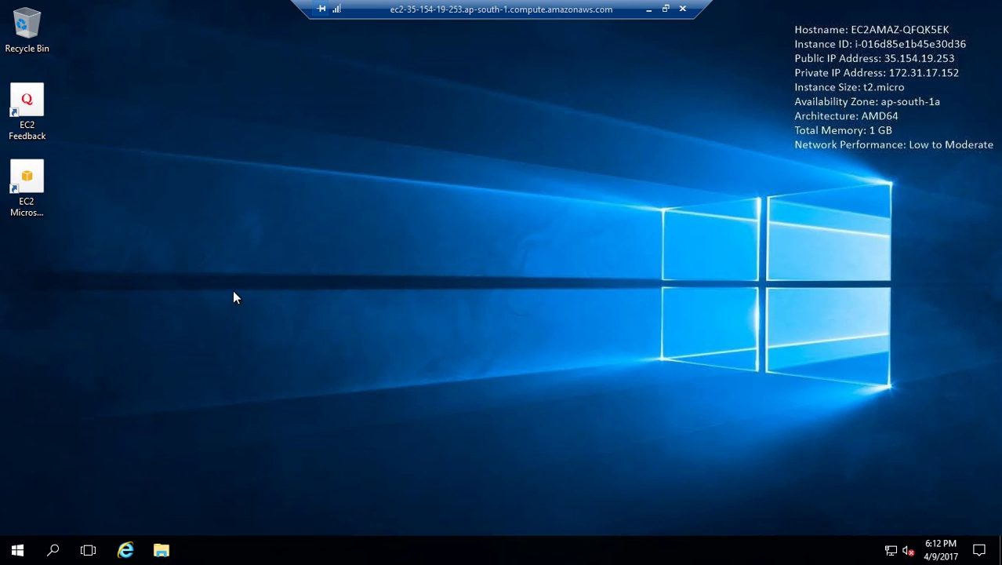
pyautogui.click(23, 549)
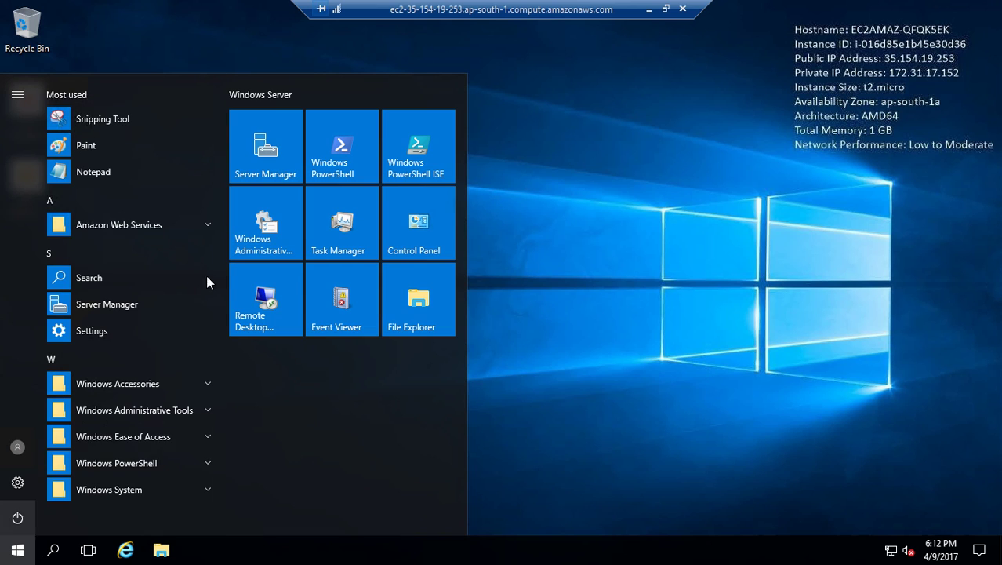
pyautogui.click(265, 149)
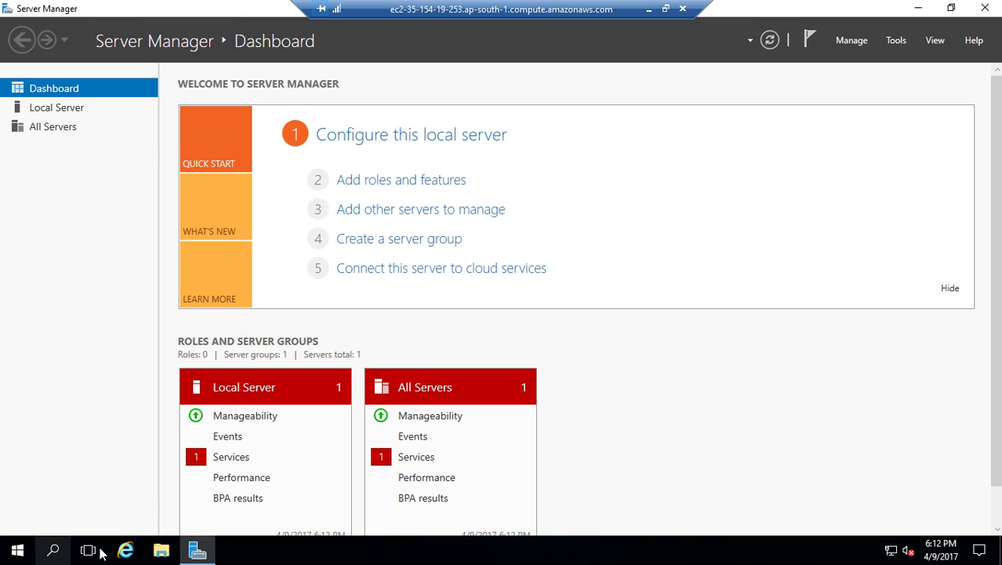
# - Launch Internet Explorer on the server and accept the recommended security, privacy and compatibility settings, with Server Manager minimized
pyautogui.click(125, 551)
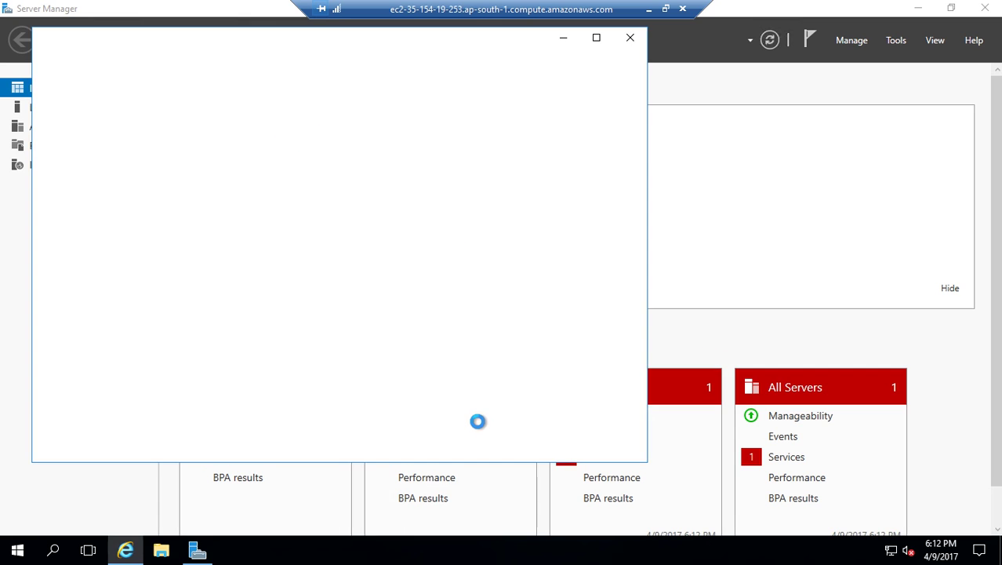
pyautogui.click(563, 37)
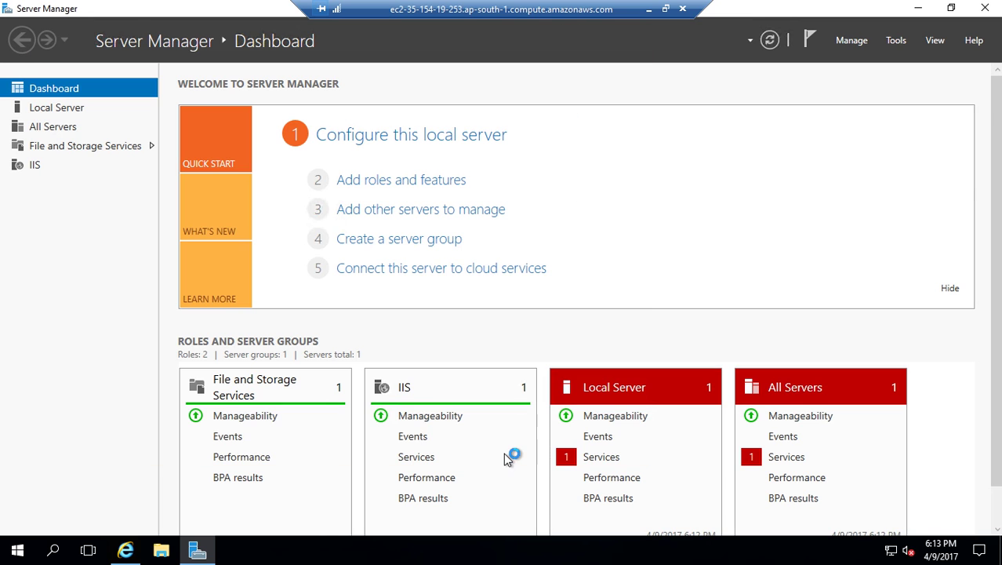
pyautogui.scroll(-1, 491, 451)
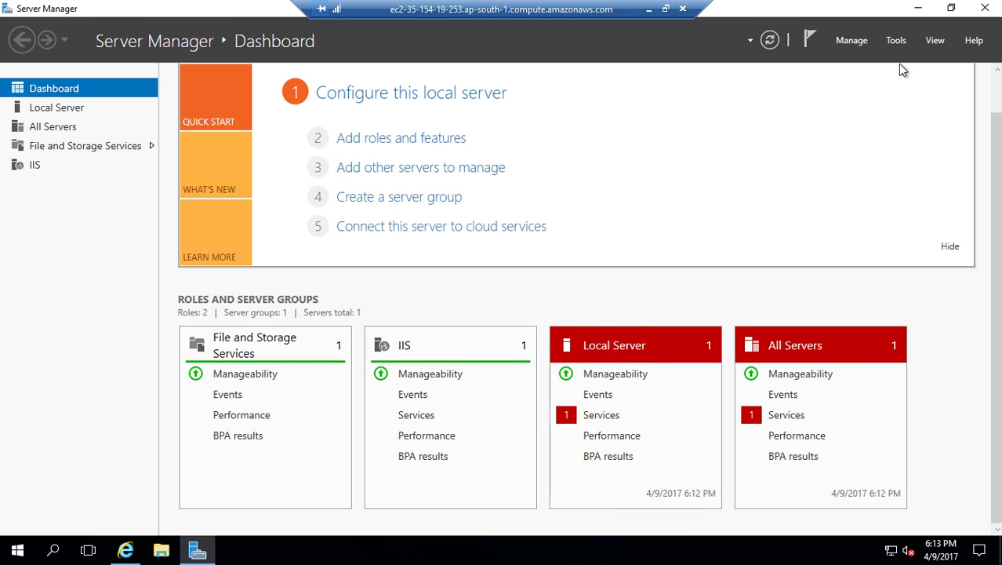
pyautogui.click(918, 8)
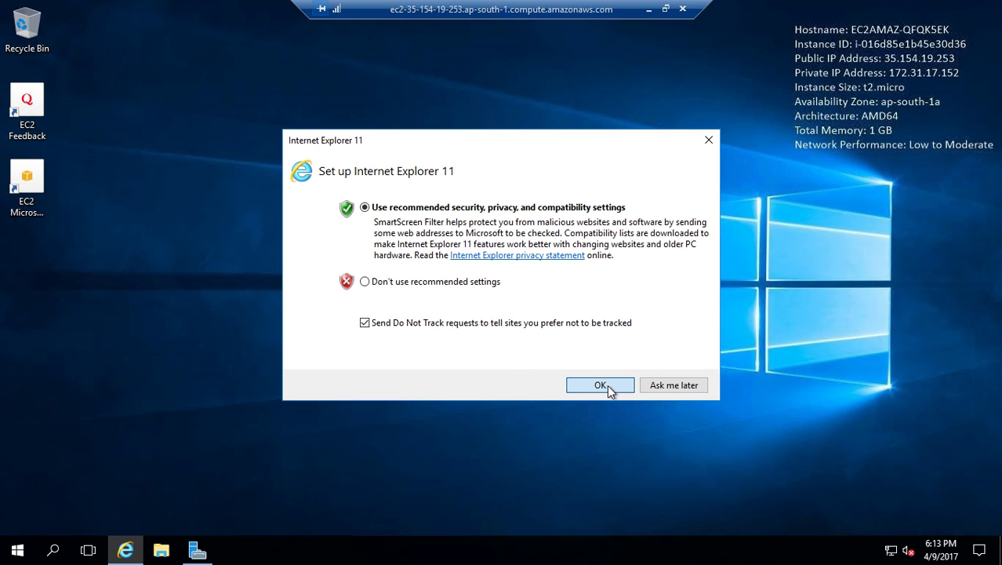
pyautogui.click(609, 383)
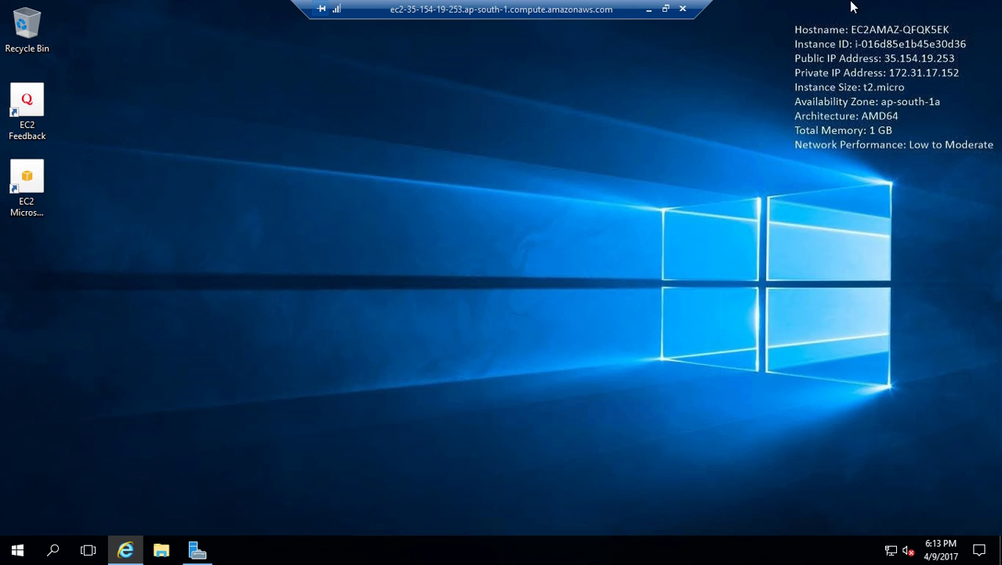
pyautogui.click(650, 10)
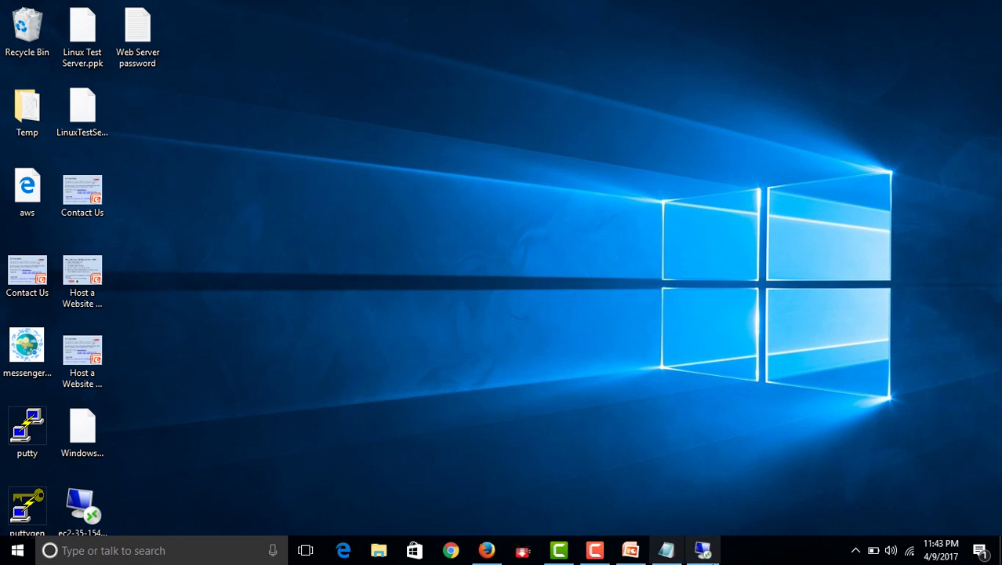
pyautogui.click(598, 549)
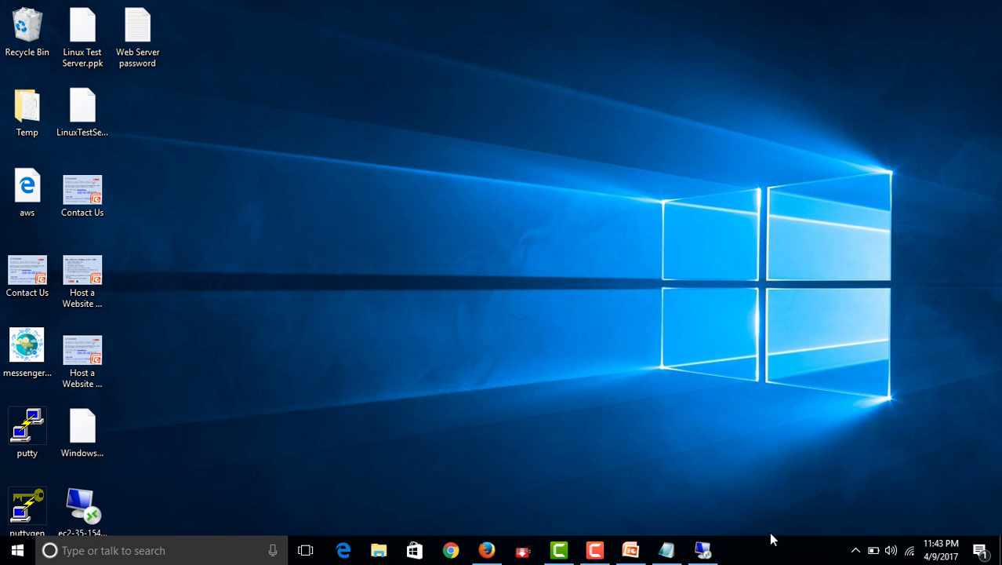
pyautogui.click(592, 553)
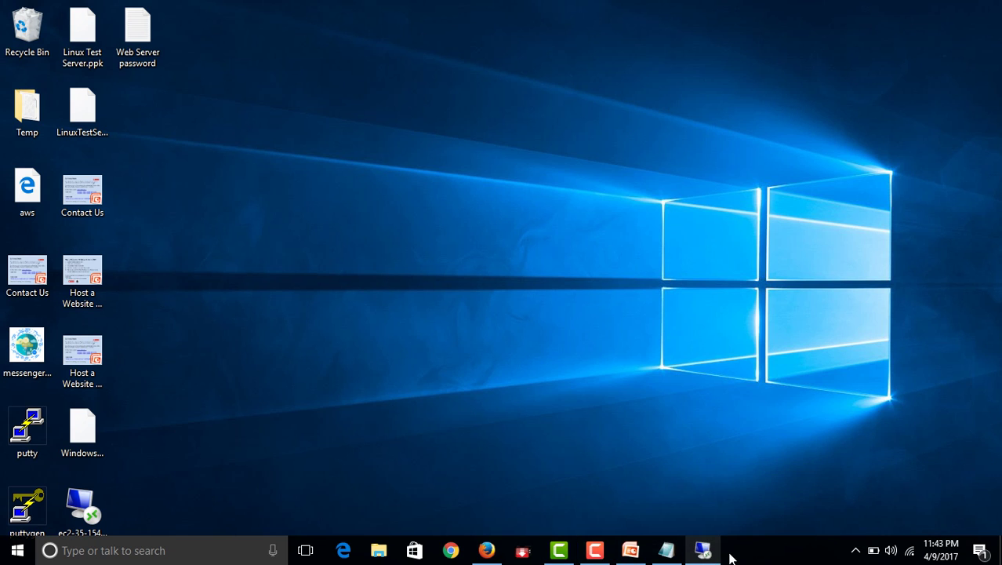
pyautogui.click(705, 551)
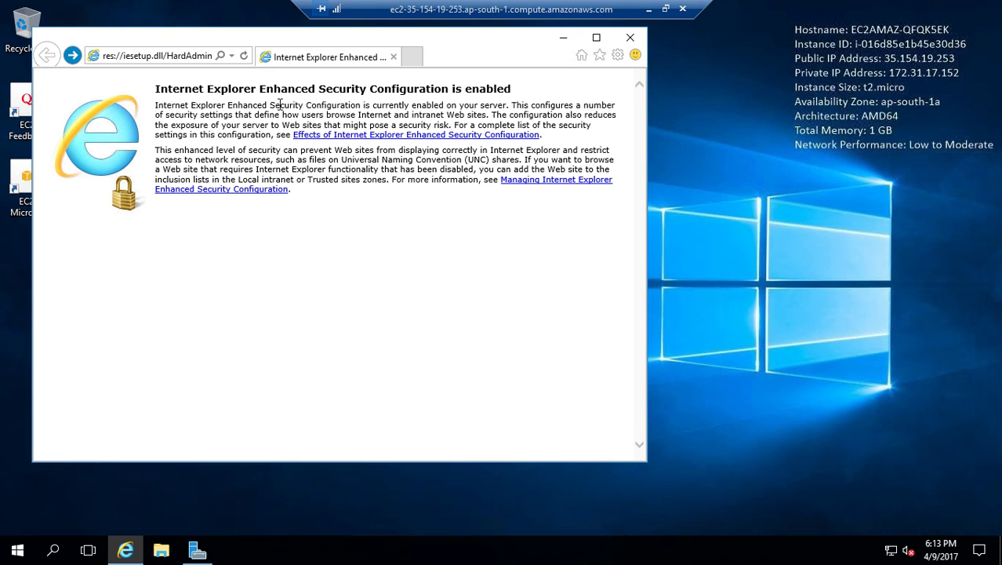
pyautogui.click(181, 55)
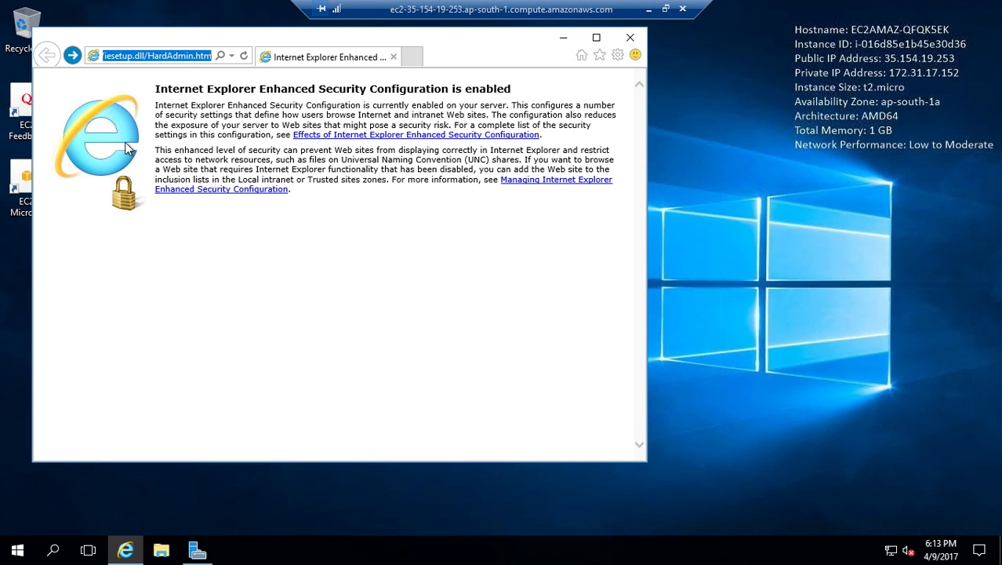
pyautogui.write('http:')
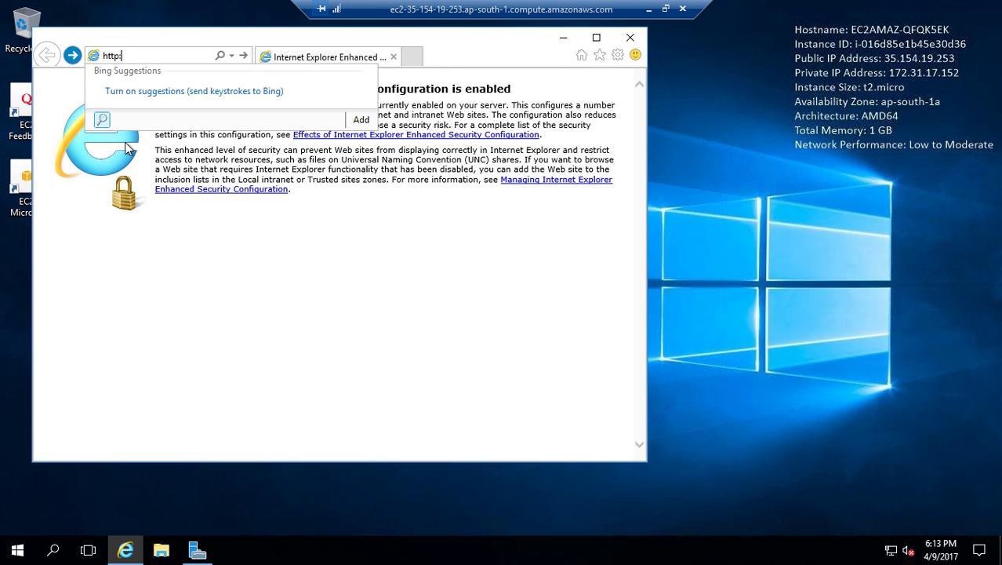
pyautogui.write('//local')
pyautogui.press('Return')
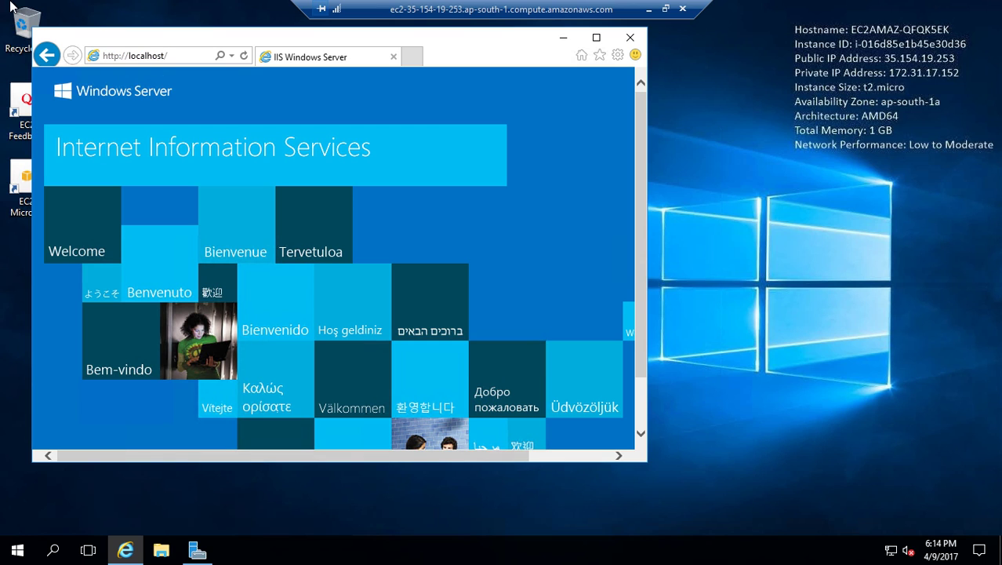
pyautogui.click(597, 36)
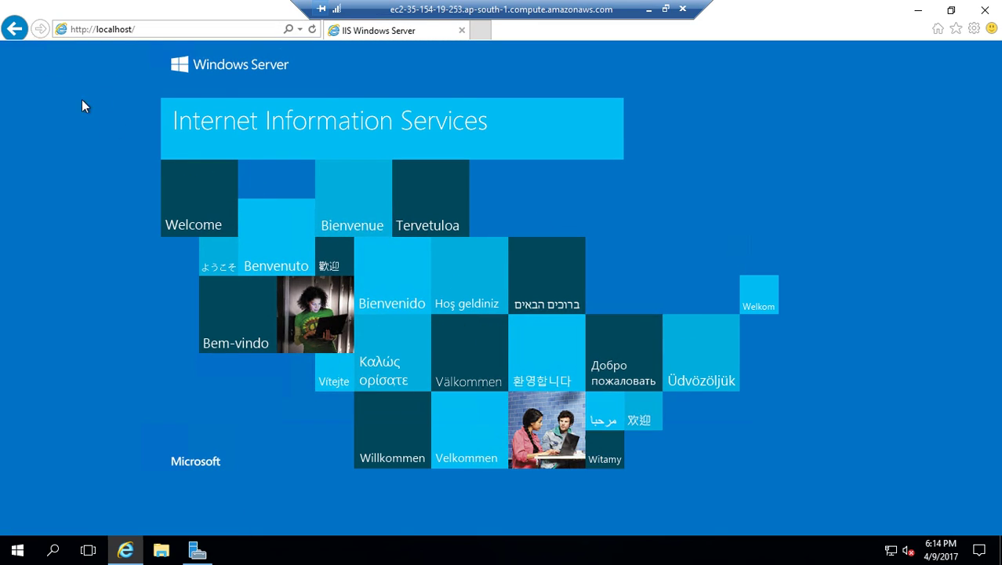
pyautogui.click(916, 12)
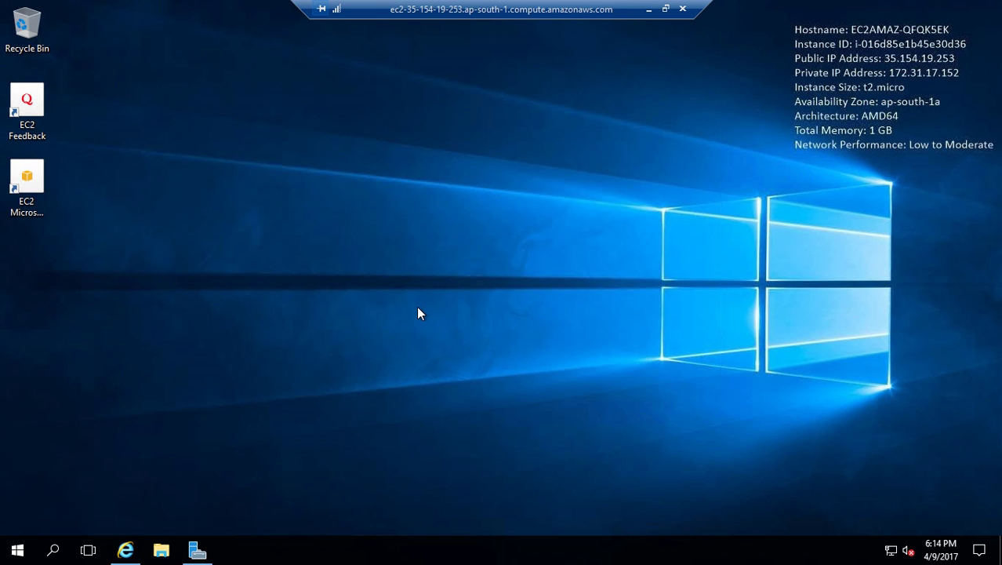
# - Open the C:\inetpub\wwwroot folder in File Explorer on the remote server
pyautogui.press('super+e')
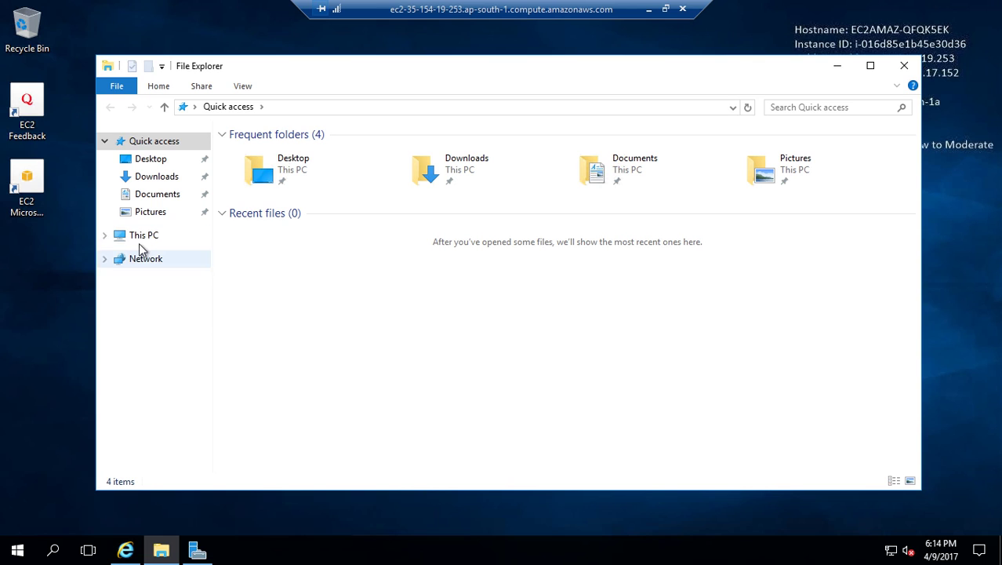
pyautogui.click(143, 235)
pyautogui.click(312, 261)
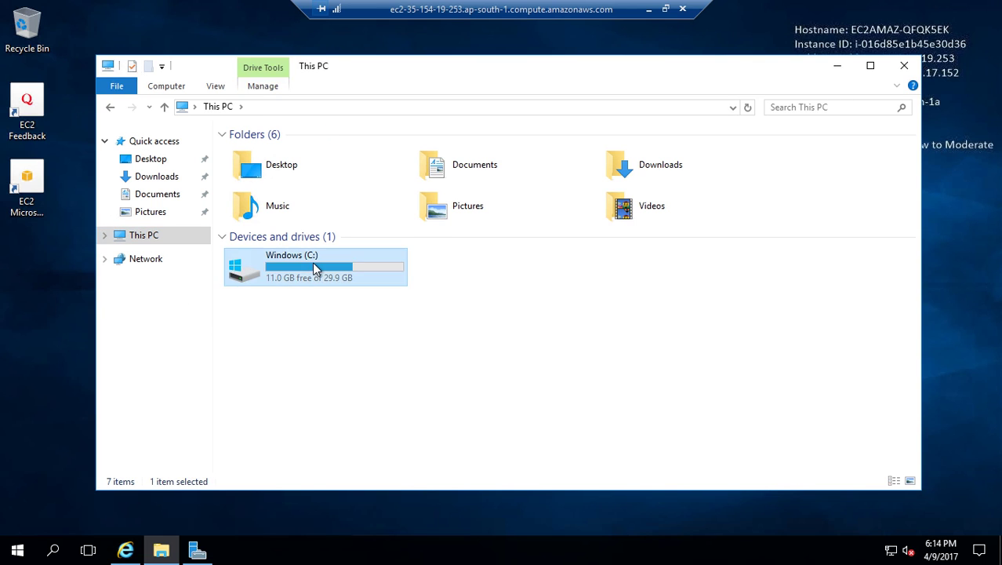
pyautogui.doubleClick(312, 261)
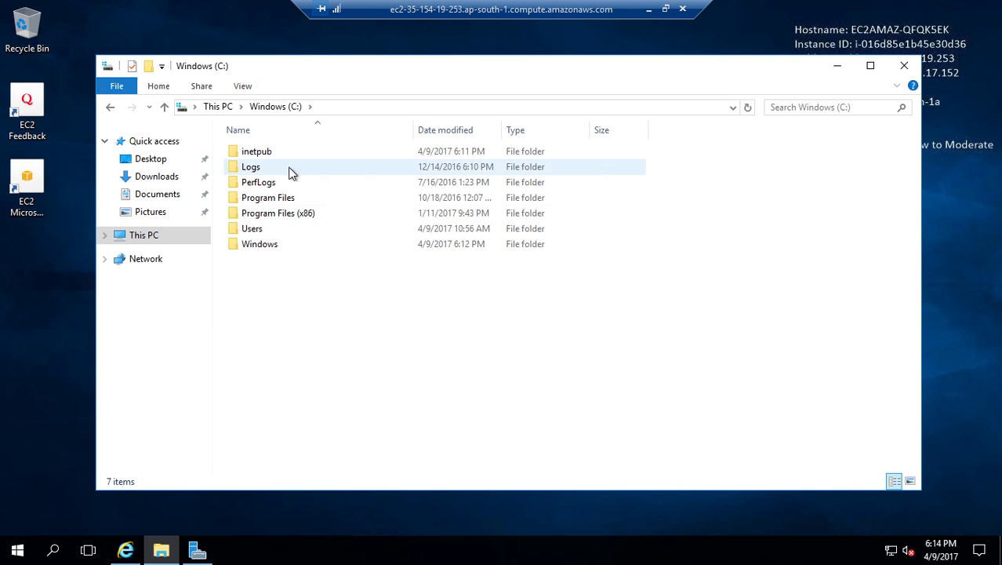
pyautogui.doubleClick(264, 153)
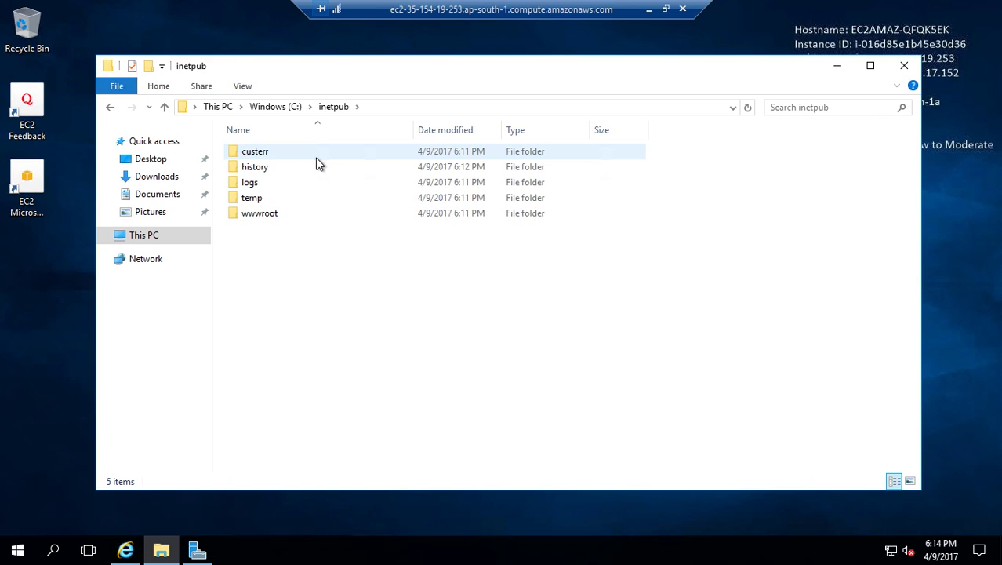
pyautogui.doubleClick(270, 214)
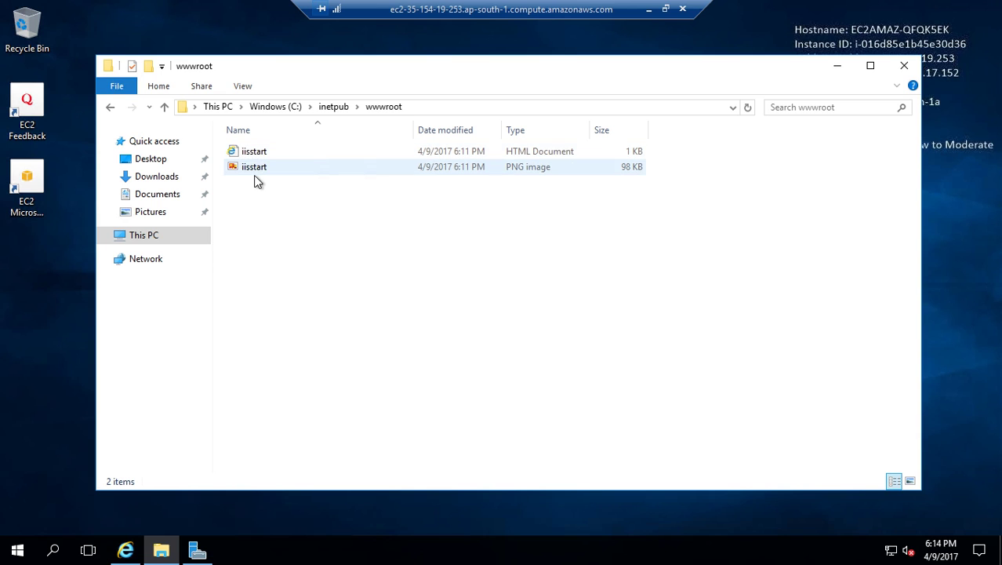
# - View the iisstart HTML document in Internet Explorer, close its tab and minimize the browser
pyautogui.click(252, 153)
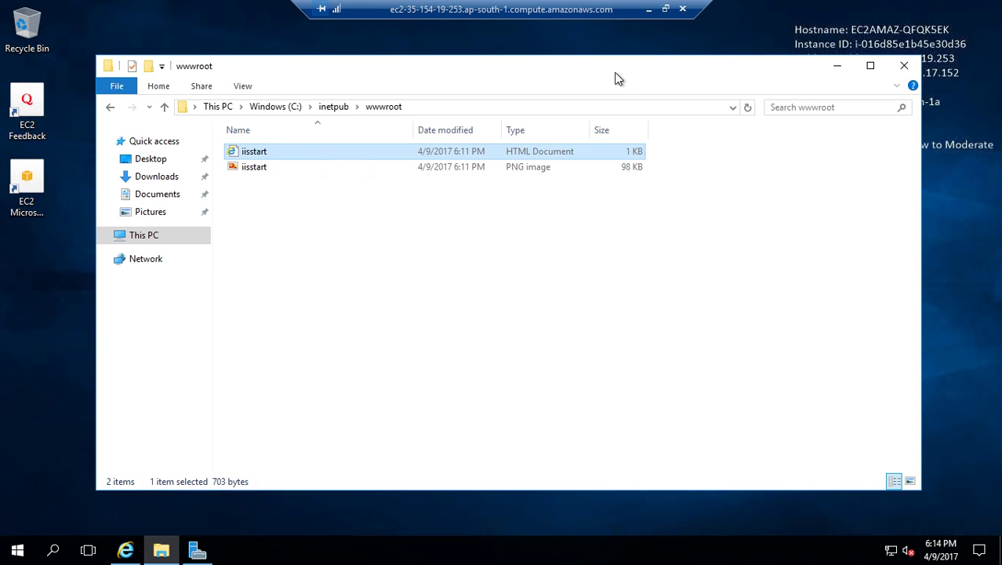
pyautogui.doubleClick(264, 152)
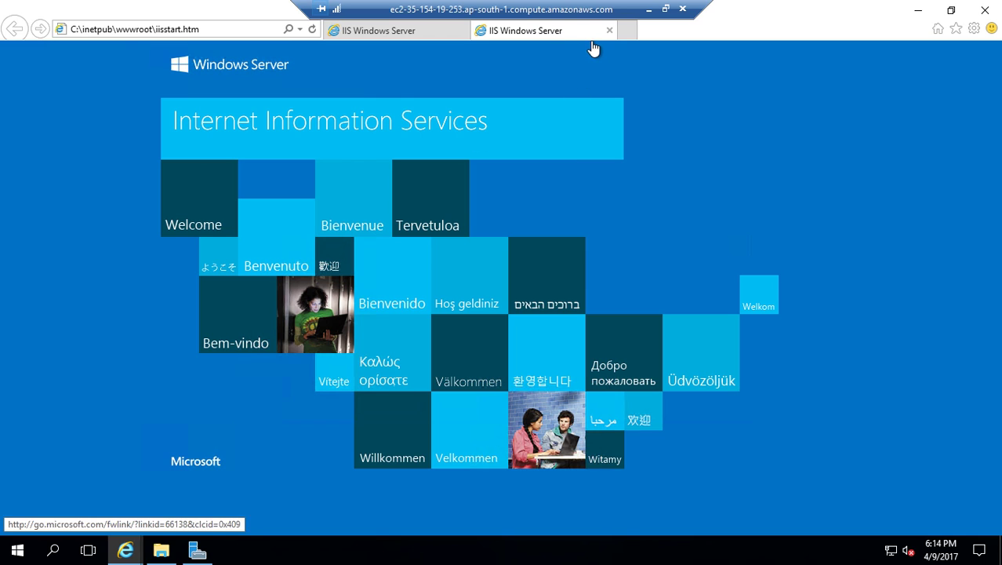
pyautogui.click(608, 31)
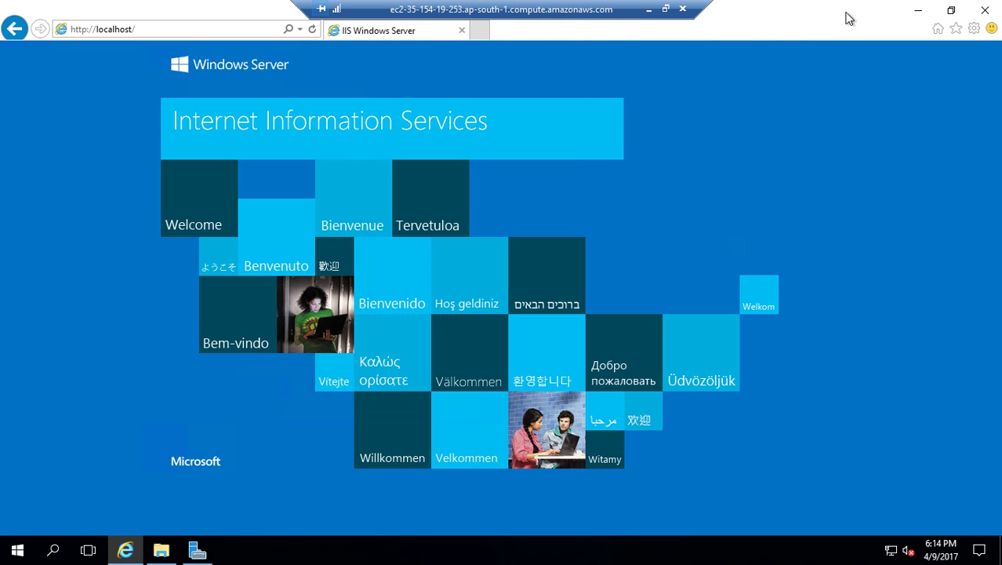
pyautogui.click(919, 12)
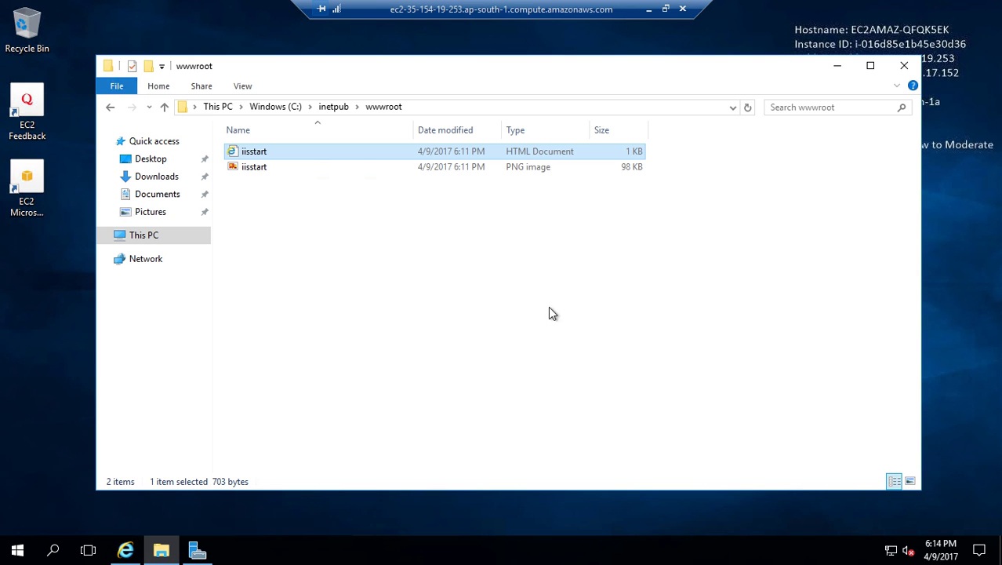
# - Move both iisstart files, the HTML document and the PNG image, from wwwroot to the desktop
pyautogui.moveTo(283, 190); pyautogui.dragTo(268, 155)
pyautogui.rightClick(268, 154)
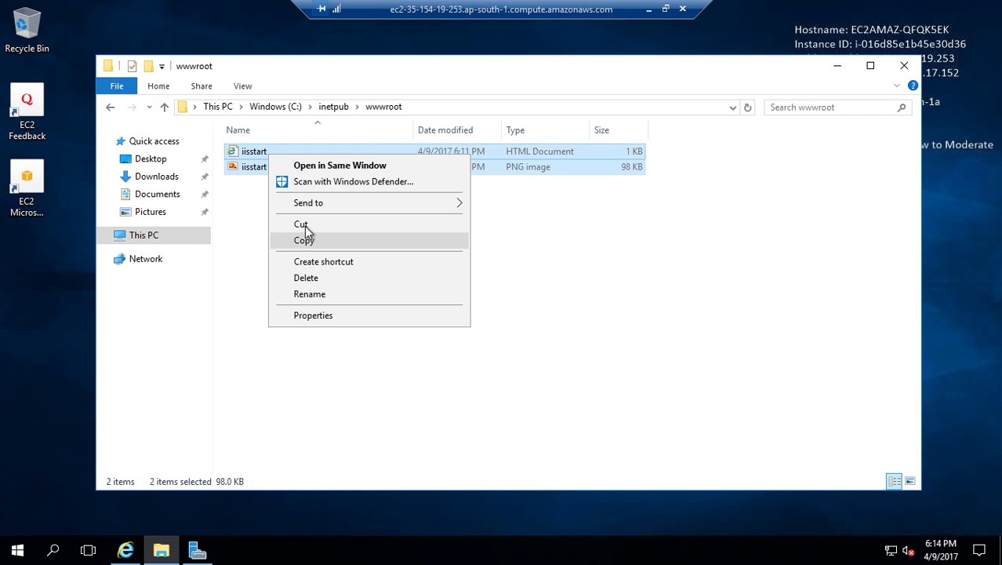
pyautogui.click(304, 223)
pyautogui.click(34, 289)
pyautogui.rightClick(34, 289)
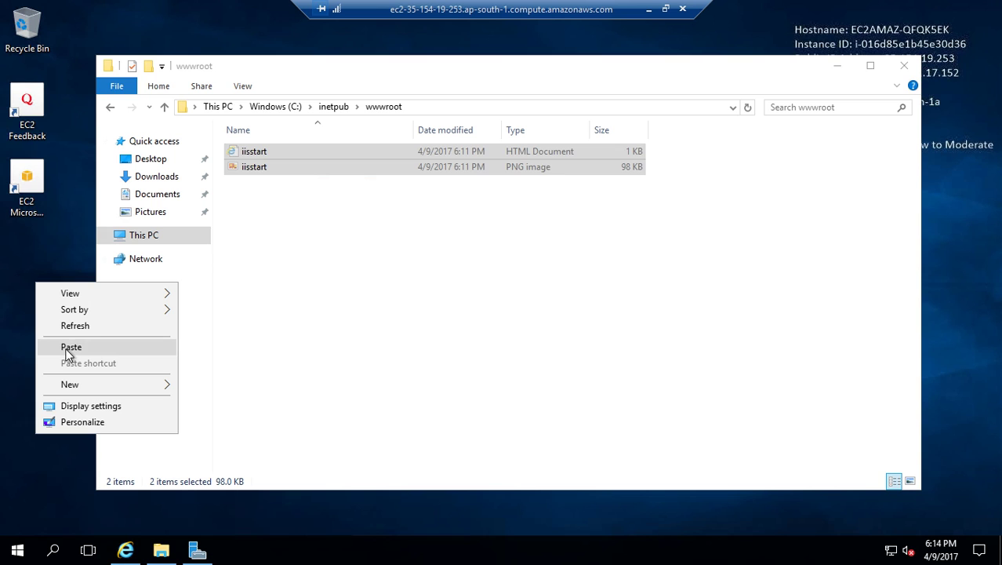
pyautogui.click(66, 347)
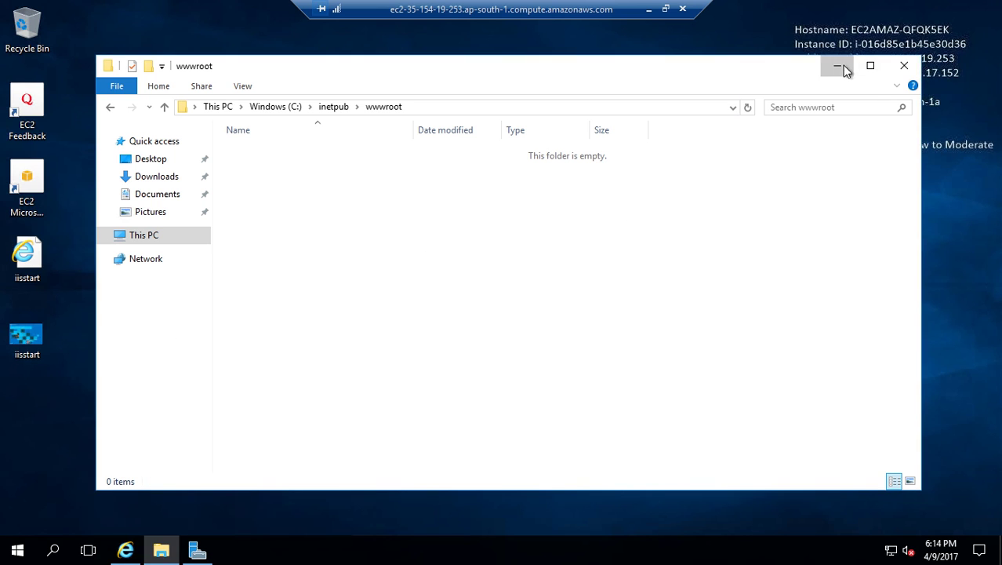
pyautogui.click(838, 65)
pyautogui.click(126, 551)
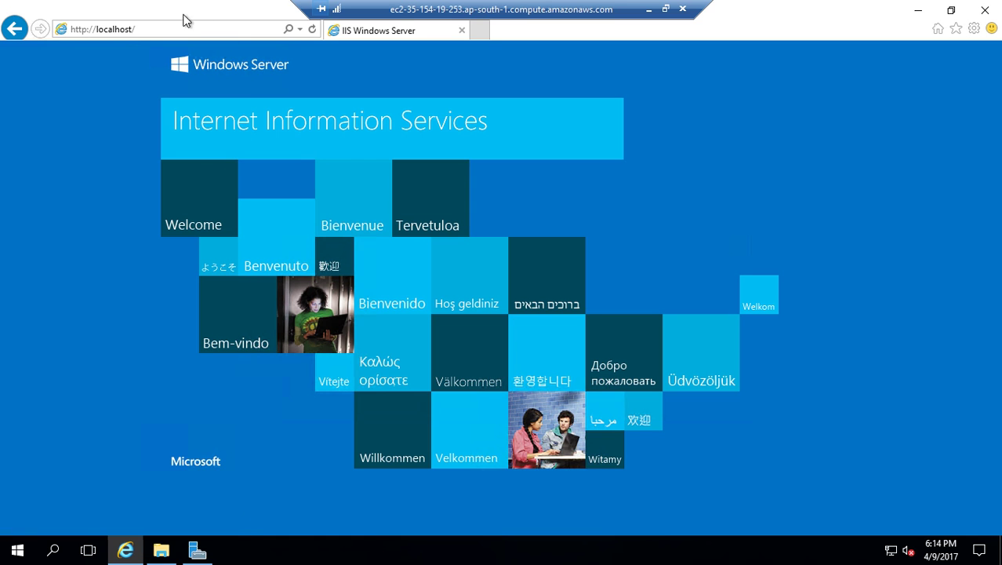
pyautogui.click(180, 27)
pyautogui.press('Return')
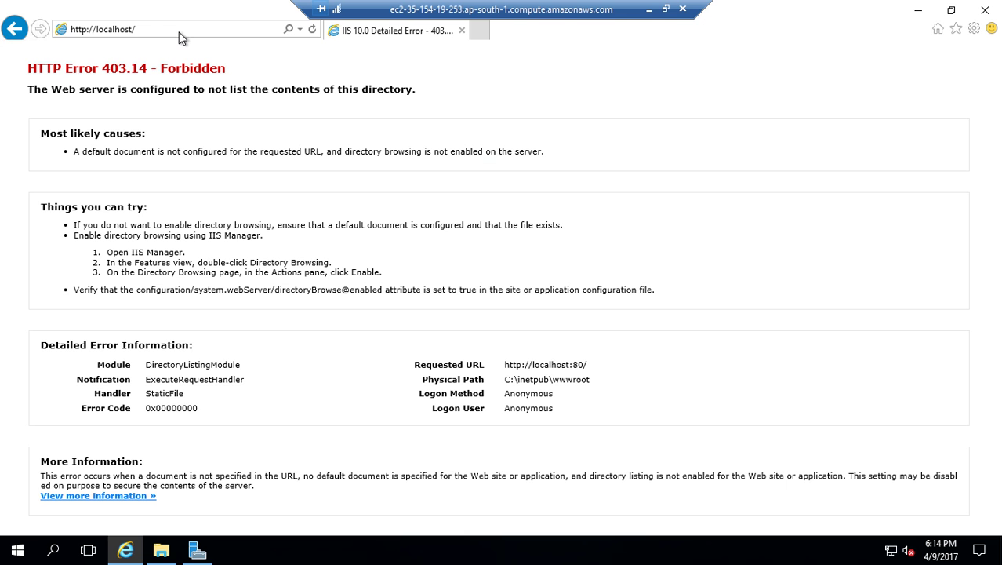
pyautogui.click(918, 14)
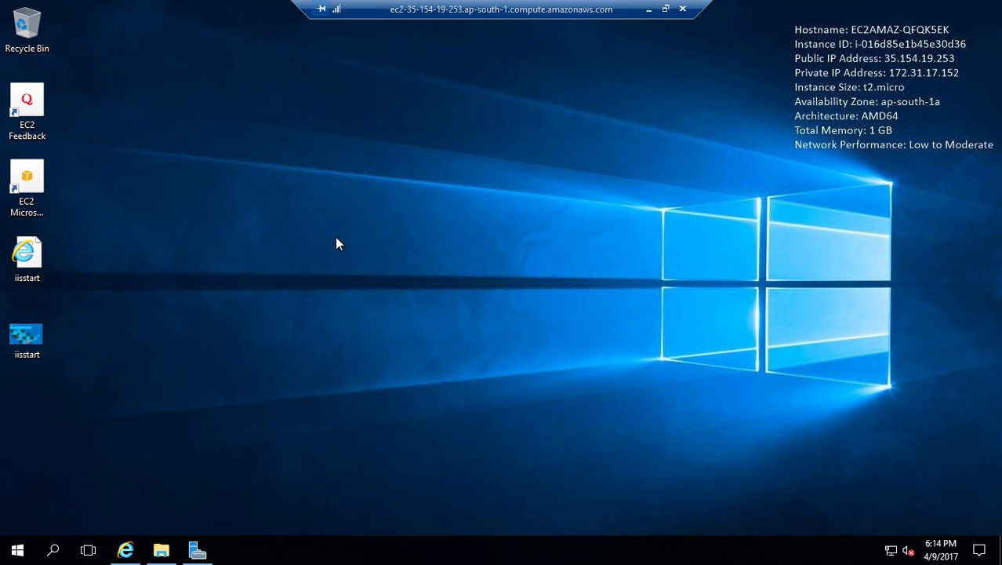
# - Bring back the localhost page and the wwwroot folder for review, and minimize both windows
pyautogui.click(125, 551)
pyautogui.click(160, 552)
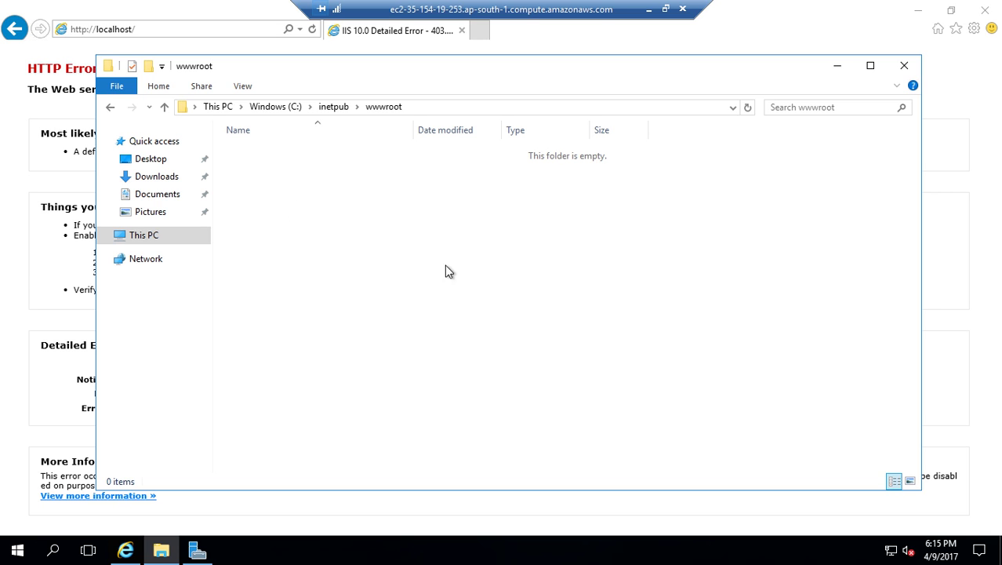
pyautogui.click(918, 10)
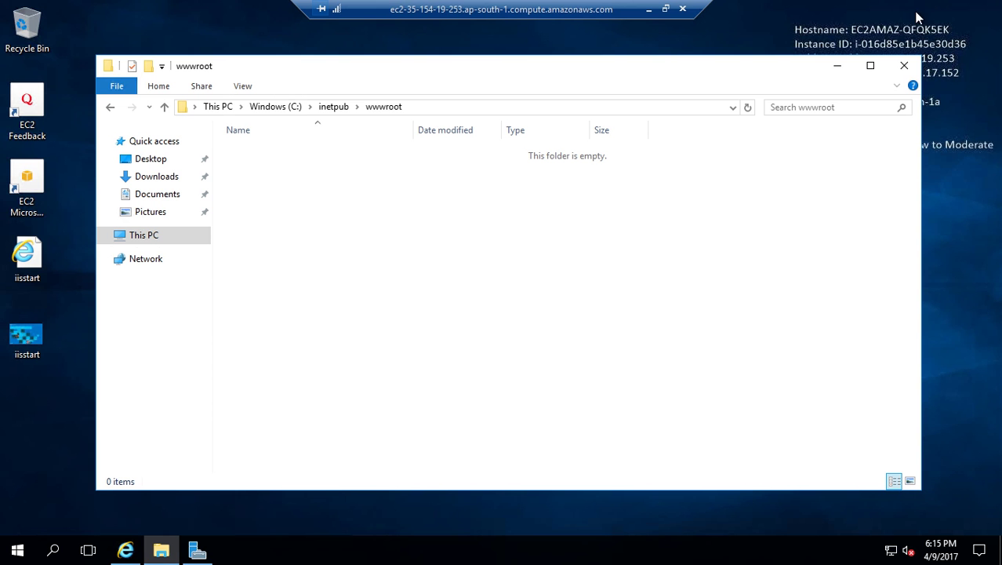
pyautogui.click(837, 69)
# - Create a new text document on the desktop, trying the name index.html but keeping the default name
pyautogui.rightClick(418, 248)
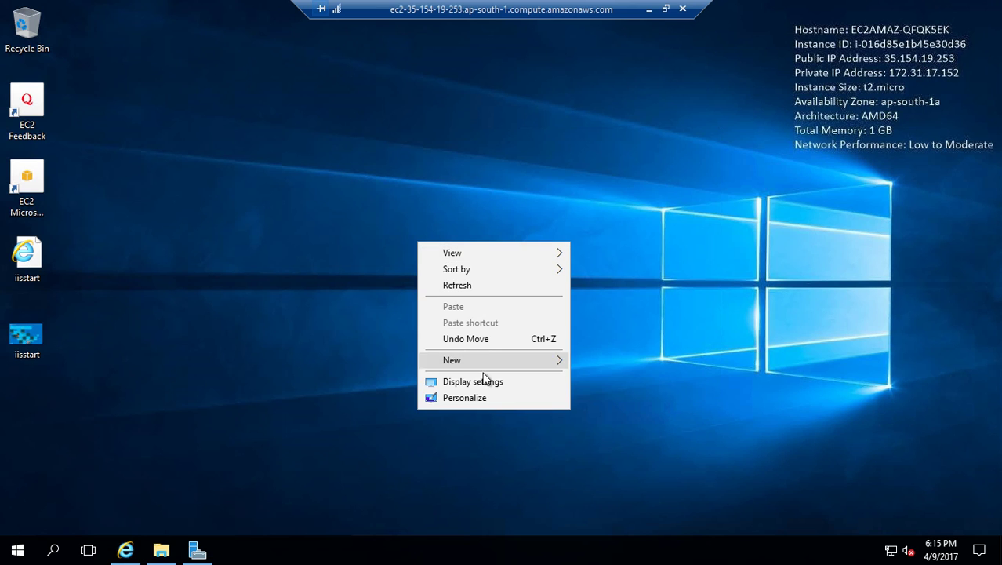
pyautogui.moveTo(476, 361)
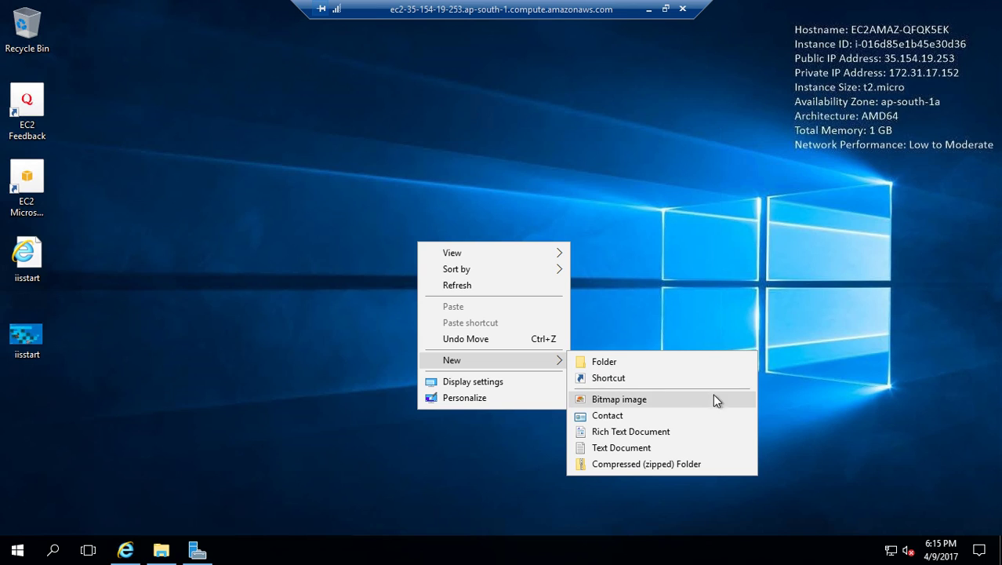
pyautogui.click(643, 447)
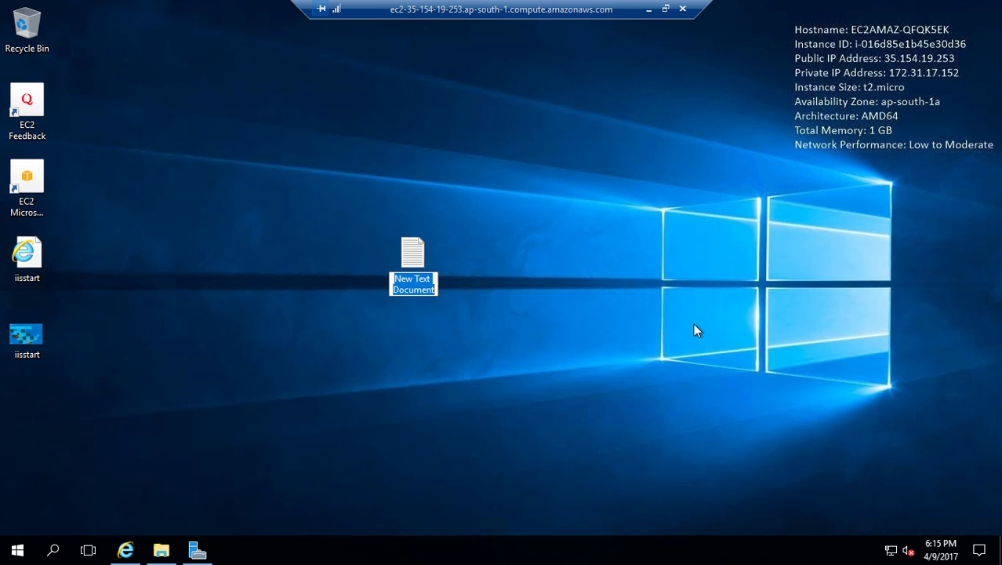
pyautogui.write('index.html')
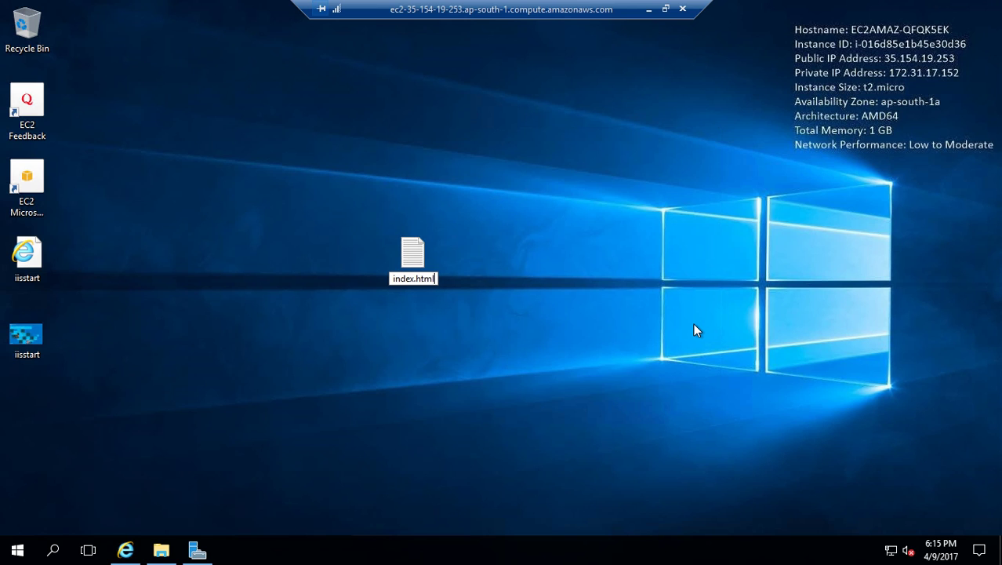
pyautogui.press('Escape')
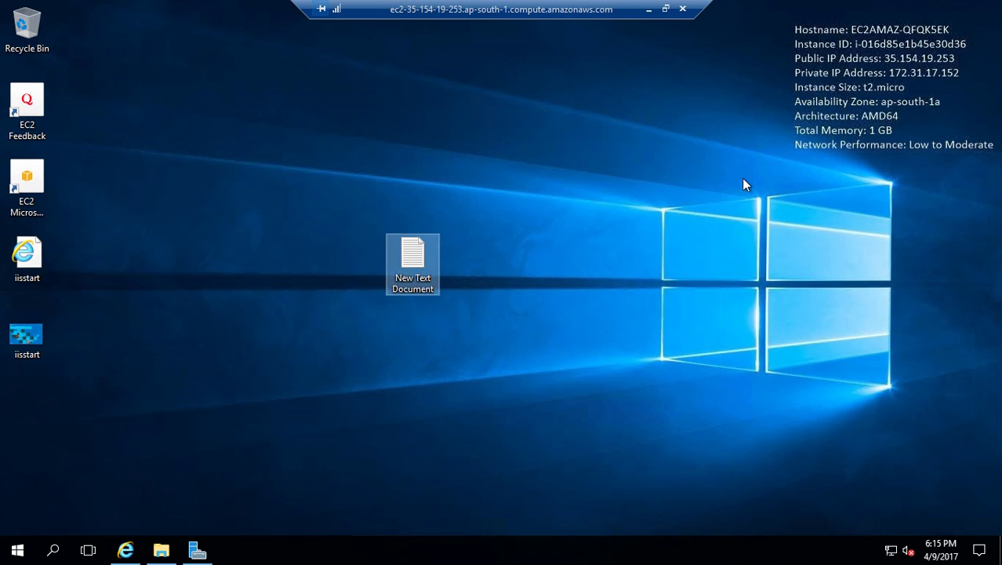
pyautogui.click(648, 8)
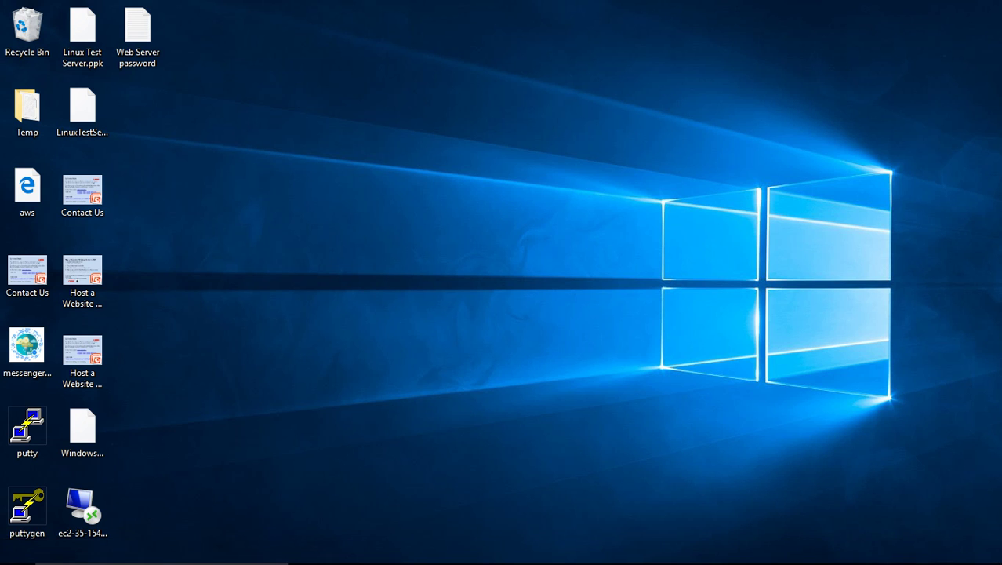
pyautogui.click(701, 554)
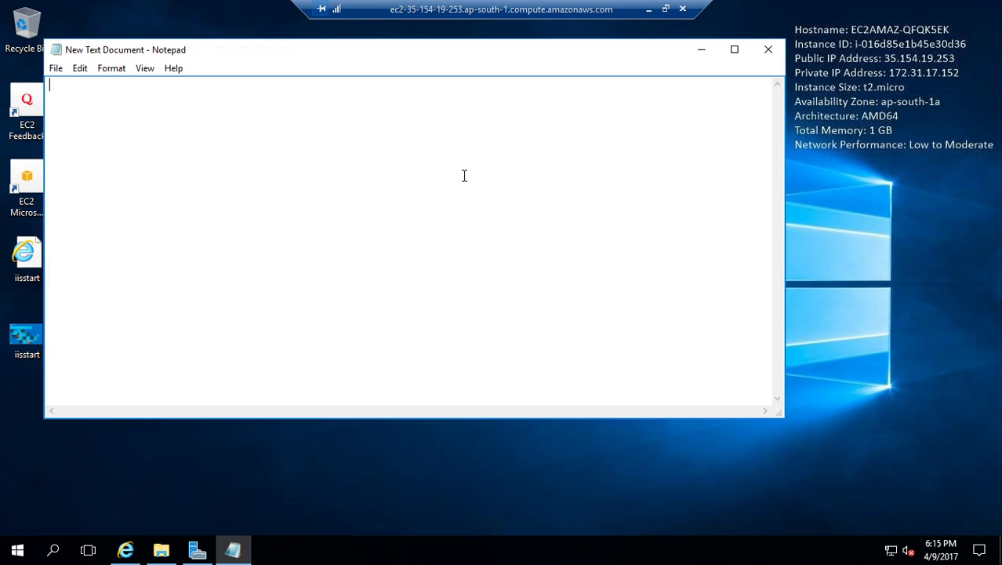
# - Save the empty text document to the desktop as "index.html" with file type All Files, and close Notepad
pyautogui.click(55, 69)
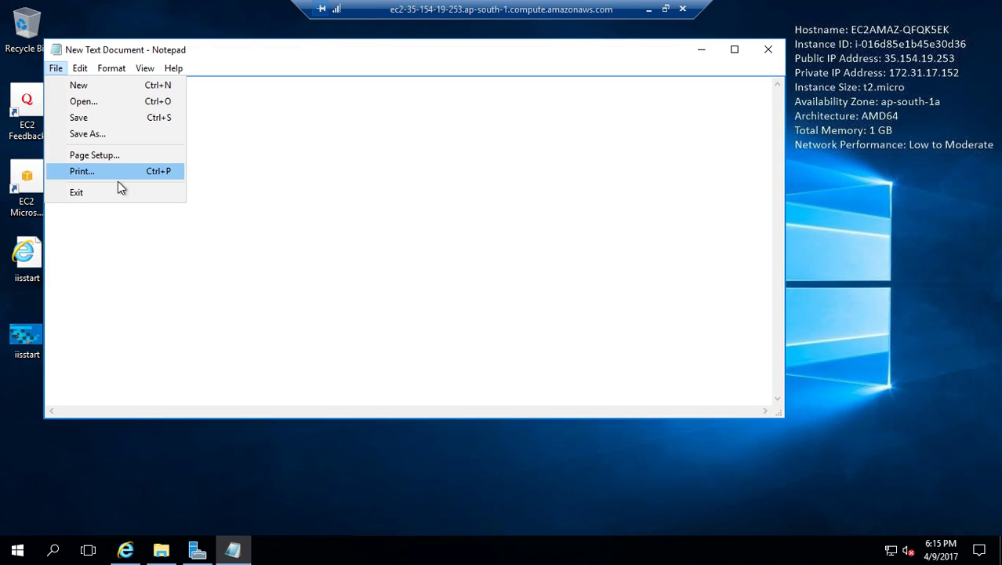
pyautogui.click(98, 135)
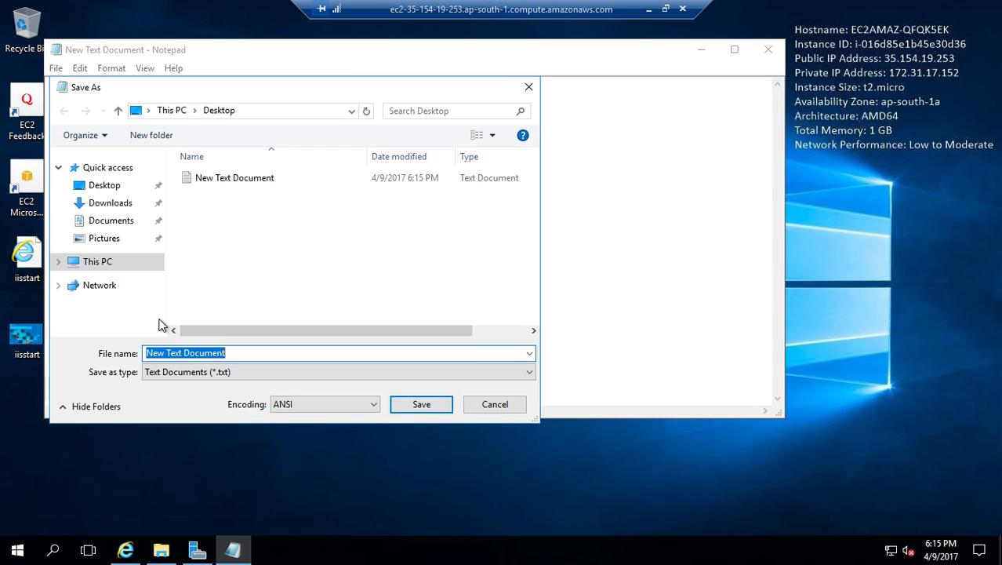
pyautogui.write('"index.html')
pyautogui.click(202, 373)
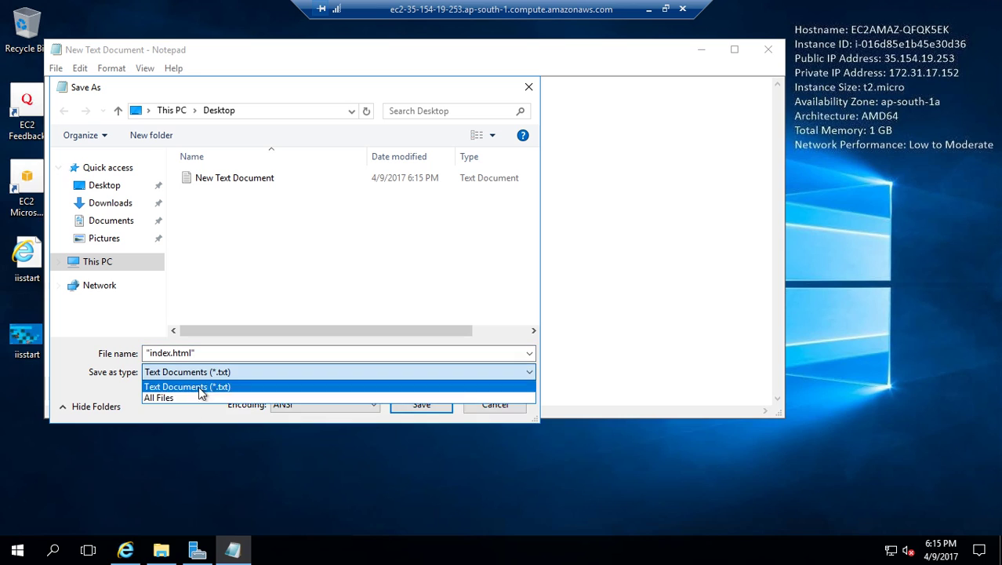
pyautogui.click(189, 396)
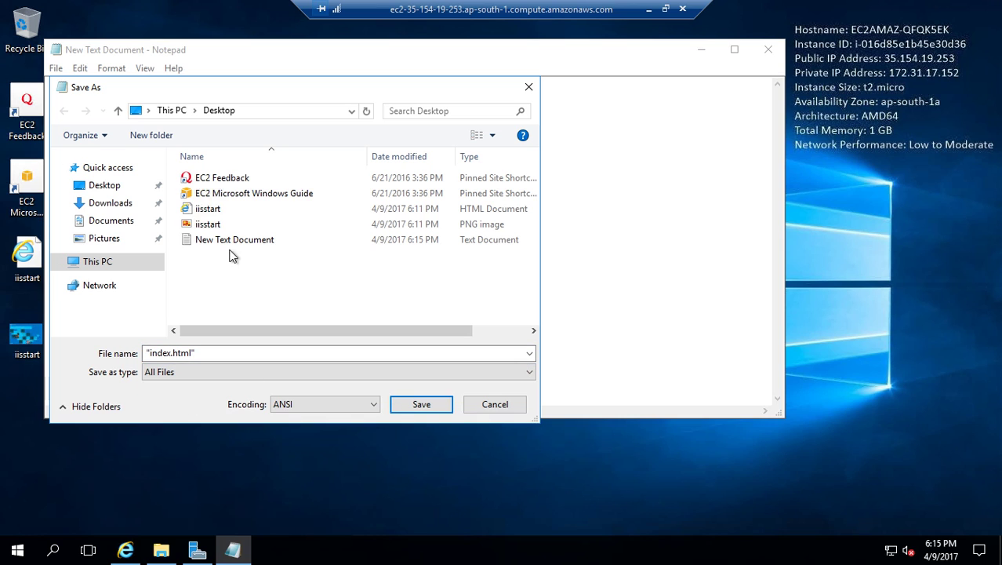
pyautogui.click(421, 406)
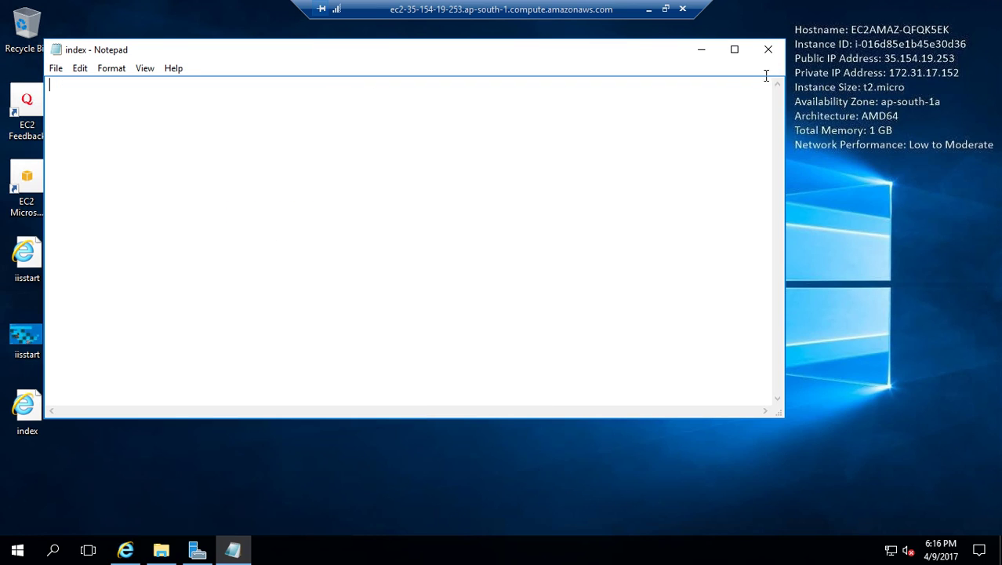
pyautogui.click(769, 50)
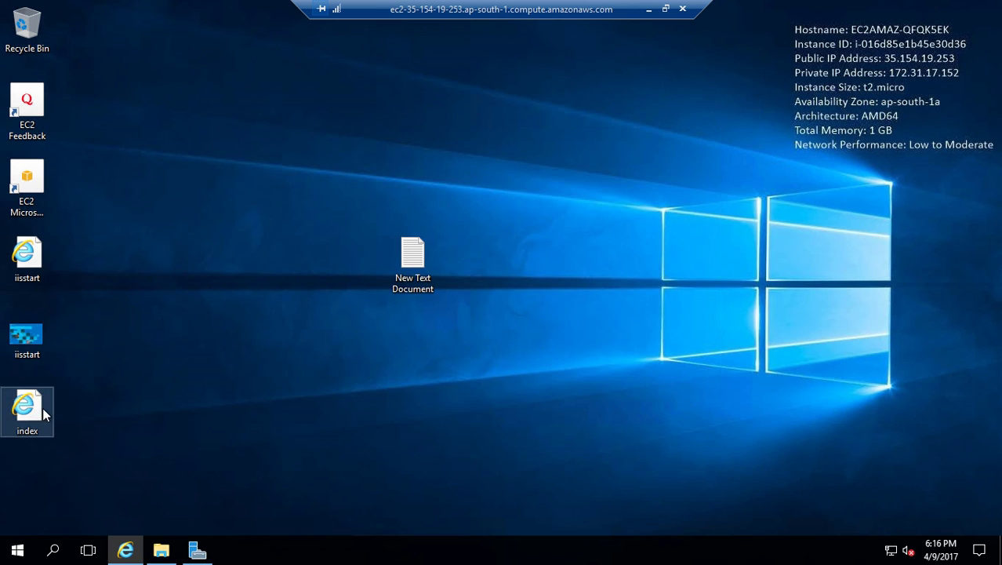
# - Delete the New Text Document file from the desktop
pyautogui.moveTo(460, 203); pyautogui.dragTo(409, 304)
pyautogui.rightClick(417, 260)
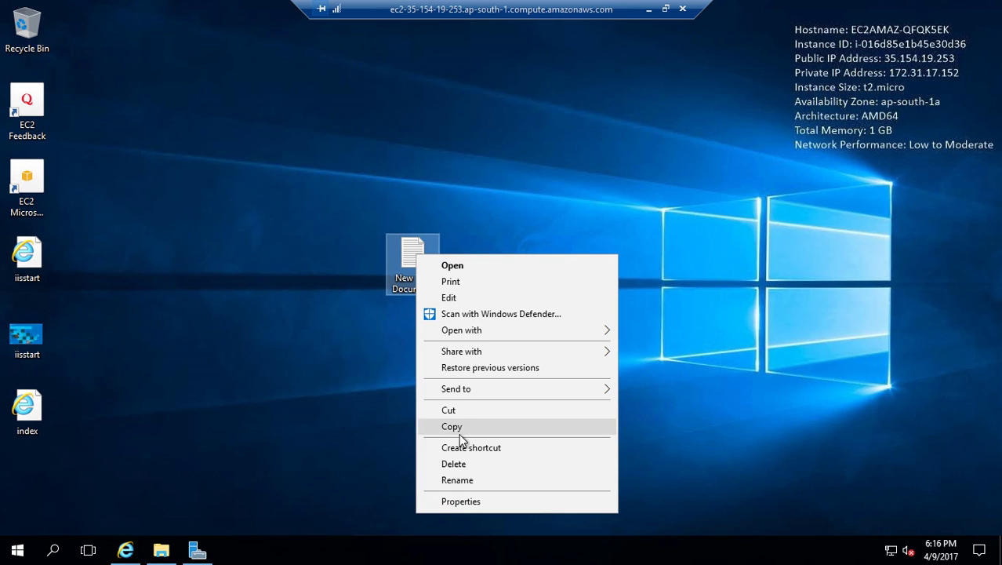
pyautogui.click(483, 462)
# - Open the desktop's index file in Notepad without making Notepad the default for .html files
pyautogui.rightClick(33, 403)
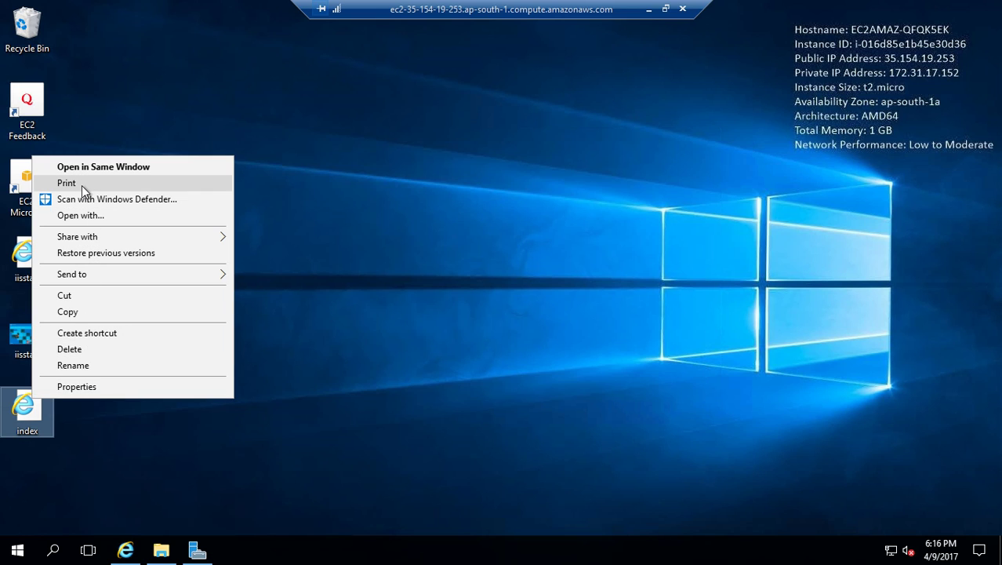
pyautogui.click(88, 215)
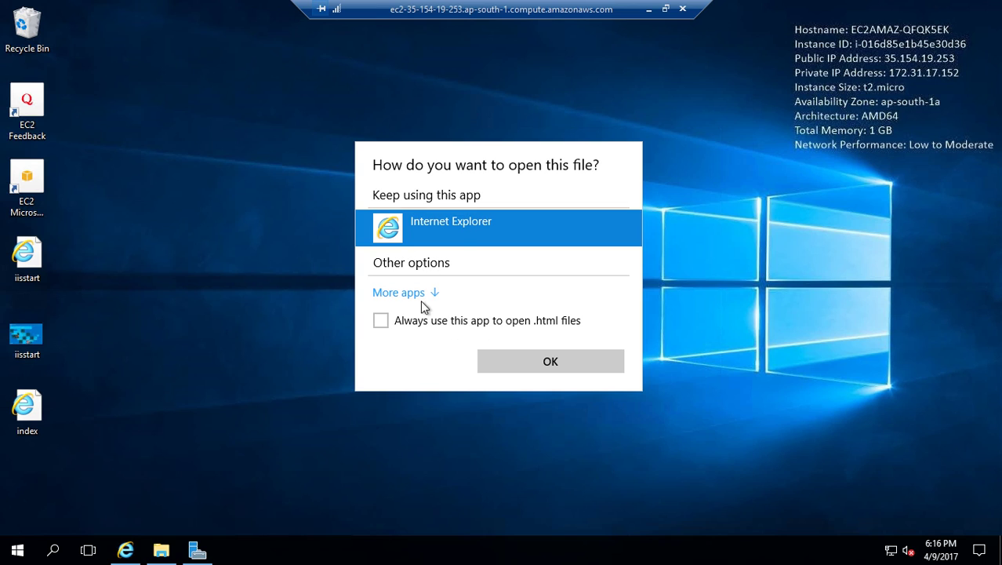
pyautogui.click(414, 293)
pyautogui.click(447, 308)
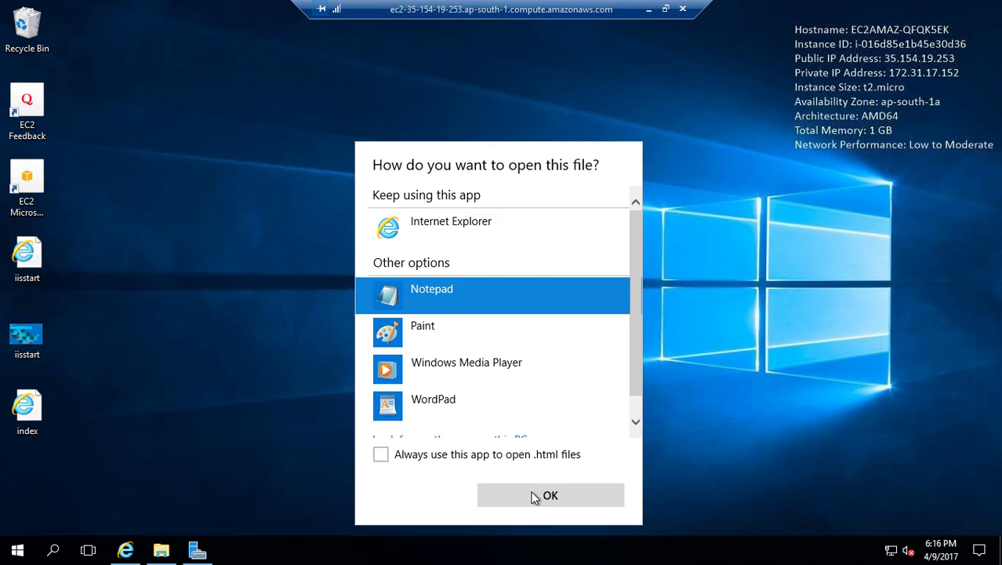
pyautogui.click(498, 493)
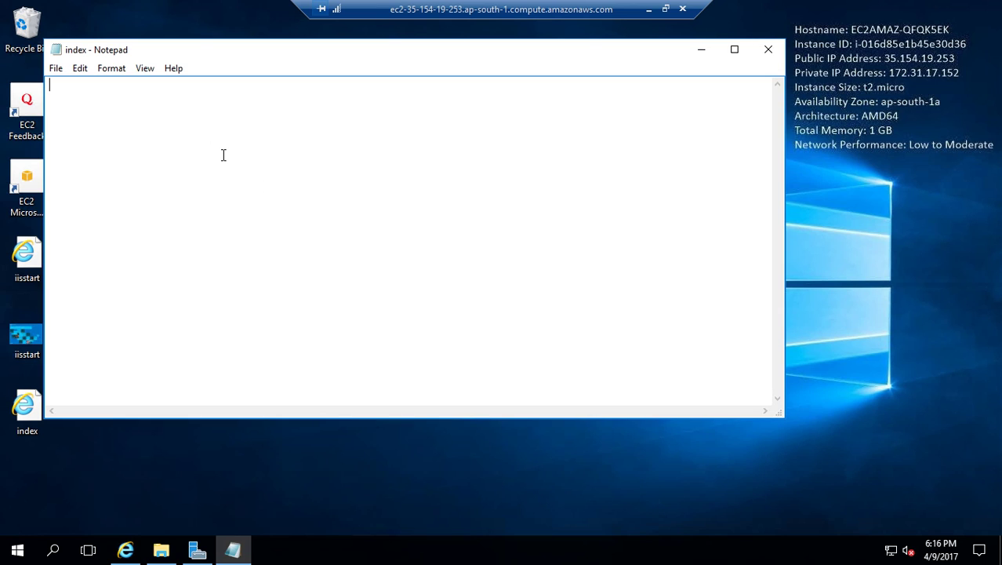
# - Write the h1 heading "Welcome to this AWS Learning Website hosting session" in the index file
pyautogui.write('<>')
pyautogui.write('h1')
pyautogui.write(' <>')
pyautogui.write('/h')
pyautogui.write(' Welcome to ')
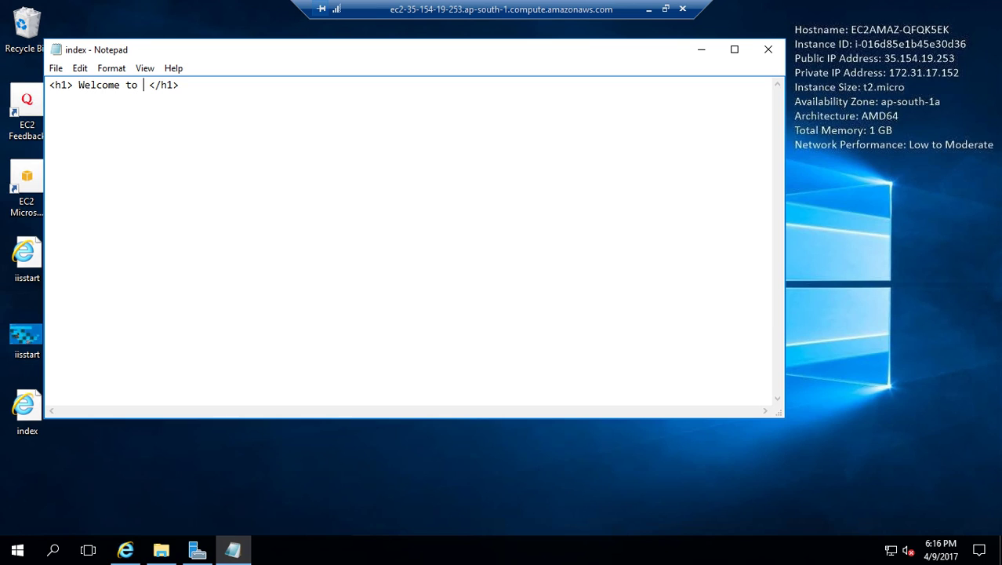
pyautogui.write('this ')
pyautogui.write('Web')
pyautogui.press('BackSpace')
pyautogui.press('BackSpace')
pyautogui.press('BackSpace')
pyautogui.write('AWS ')
pyautogui.write('Learning ')
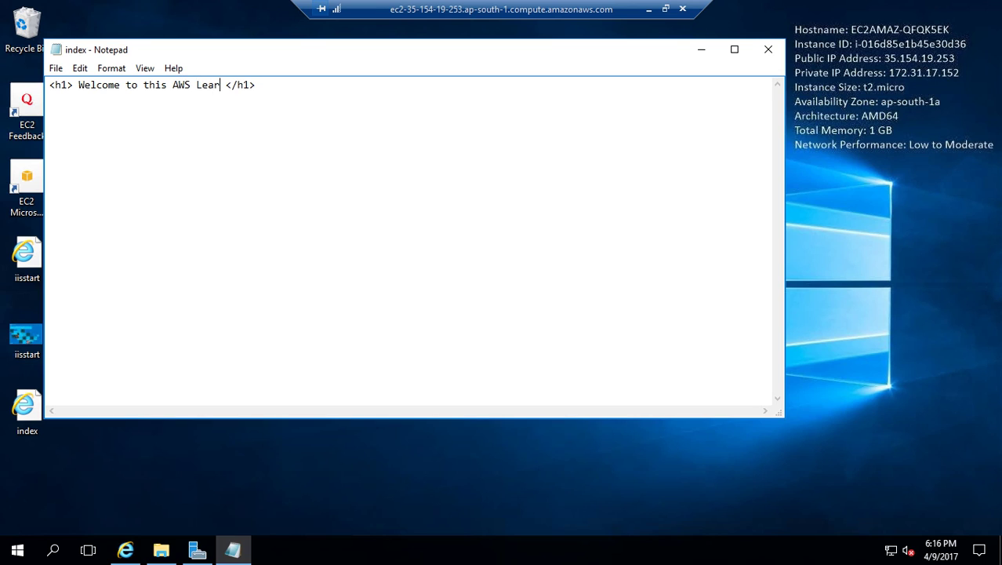
pyautogui.write('Websit')
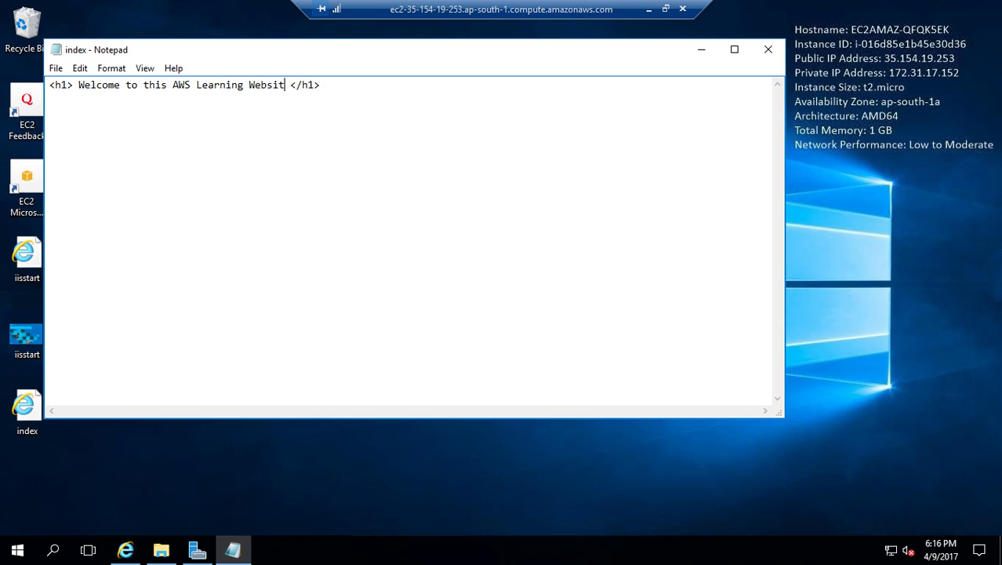
pyautogui.press('BackSpace')
pyautogui.write('te hosting session')
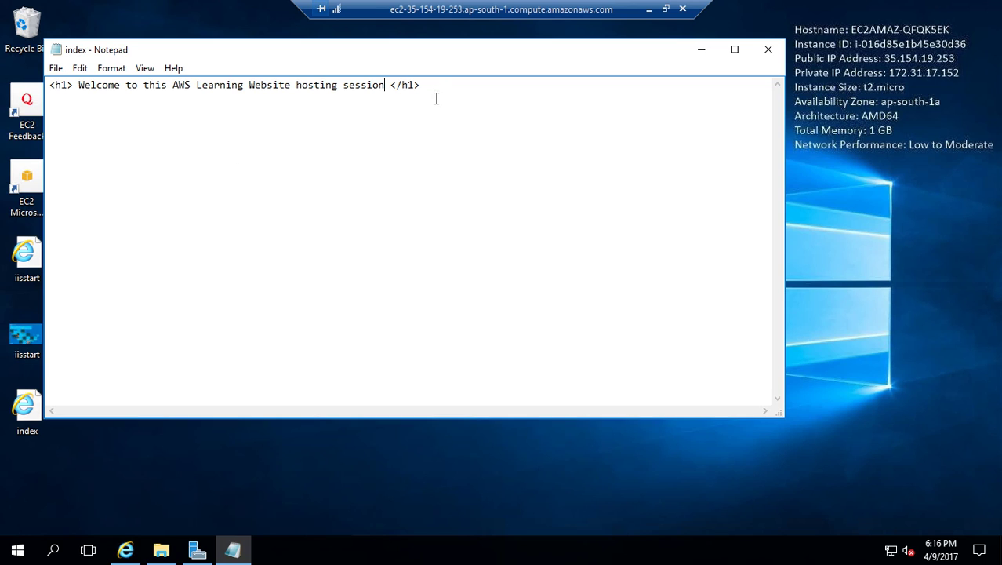
# - Add the line "Enjoy the Video....." below the heading after a blank line, and close the index file with its changes saved
pyautogui.press('Return')
pyautogui.press('Return')
pyautogui.write('Enjoy the Video.....')
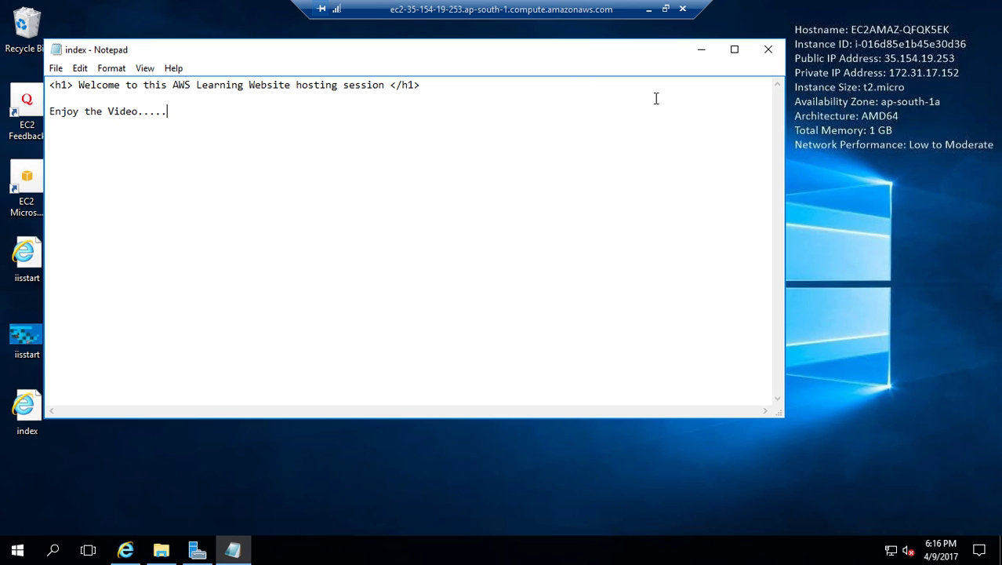
pyautogui.click(768, 49)
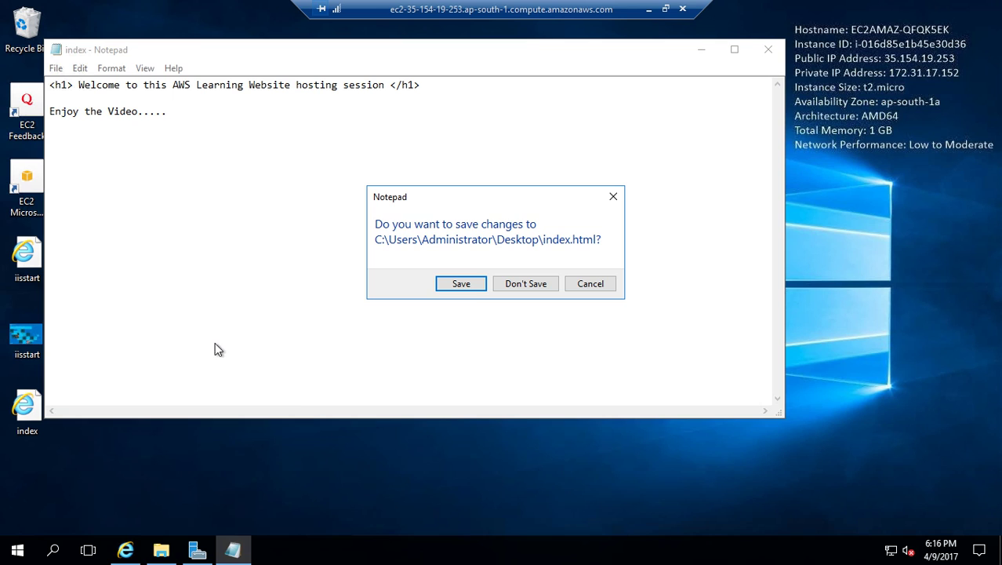
pyautogui.click(475, 286)
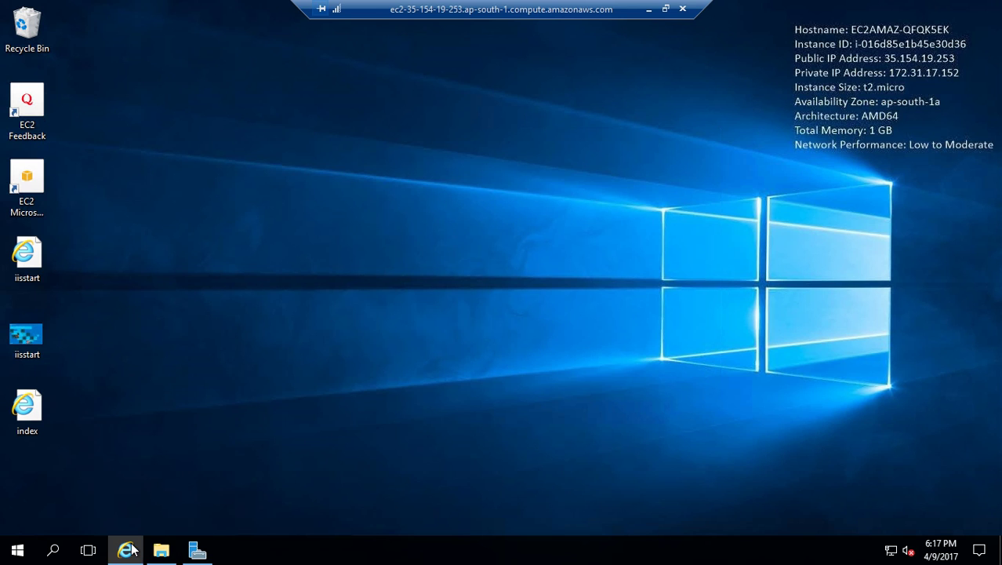
# - Copy the desktop's index file into C:\inetpub\wwwroot and minimize the folder window
pyautogui.rightClick(33, 417)
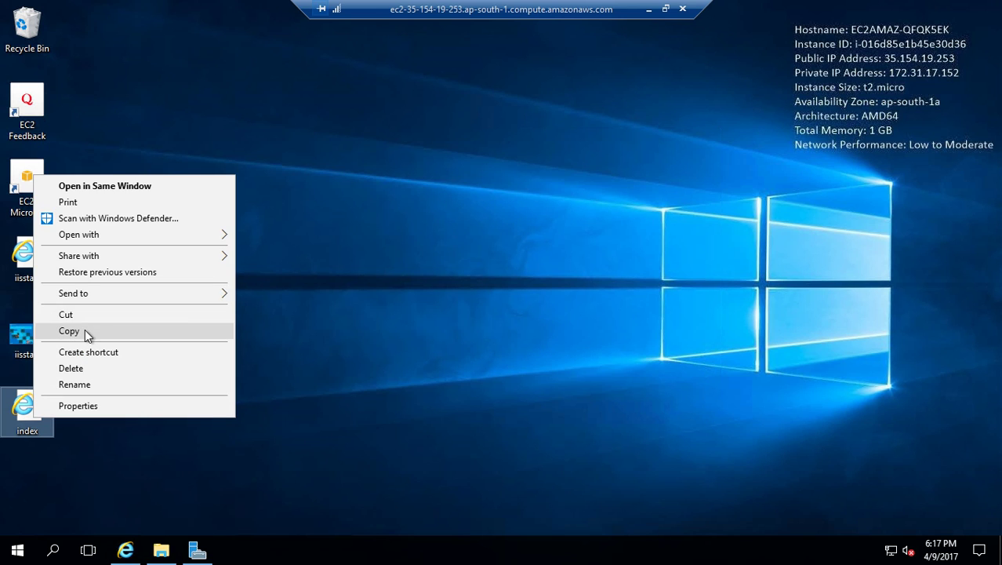
pyautogui.click(85, 330)
pyautogui.click(161, 550)
pyautogui.rightClick(280, 230)
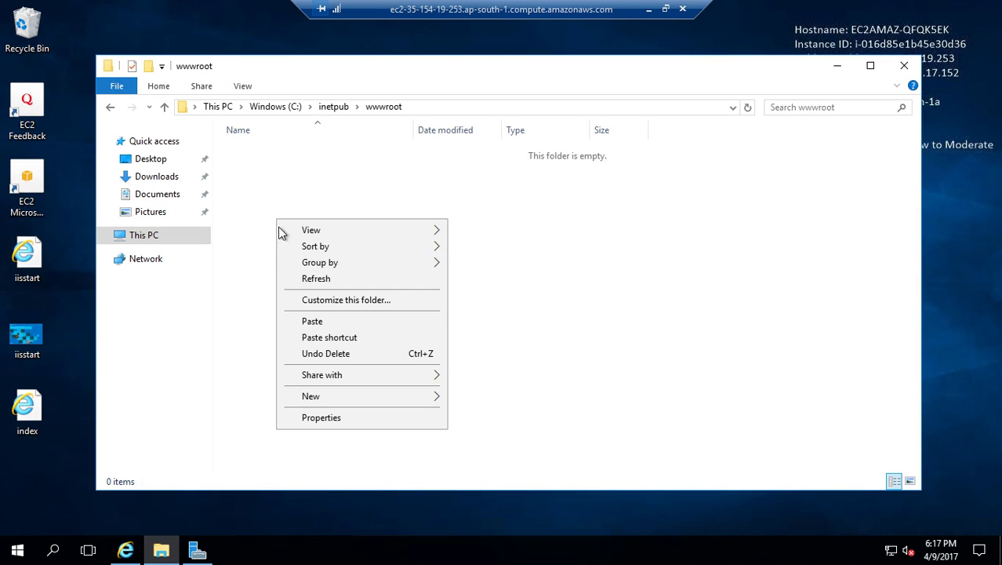
pyautogui.click(306, 321)
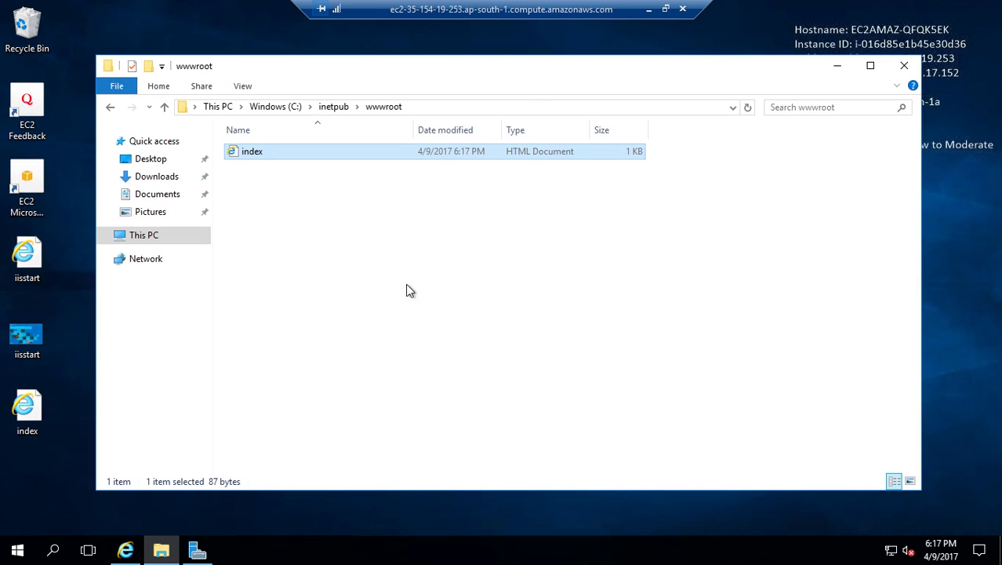
pyautogui.click(835, 69)
pyautogui.click(126, 551)
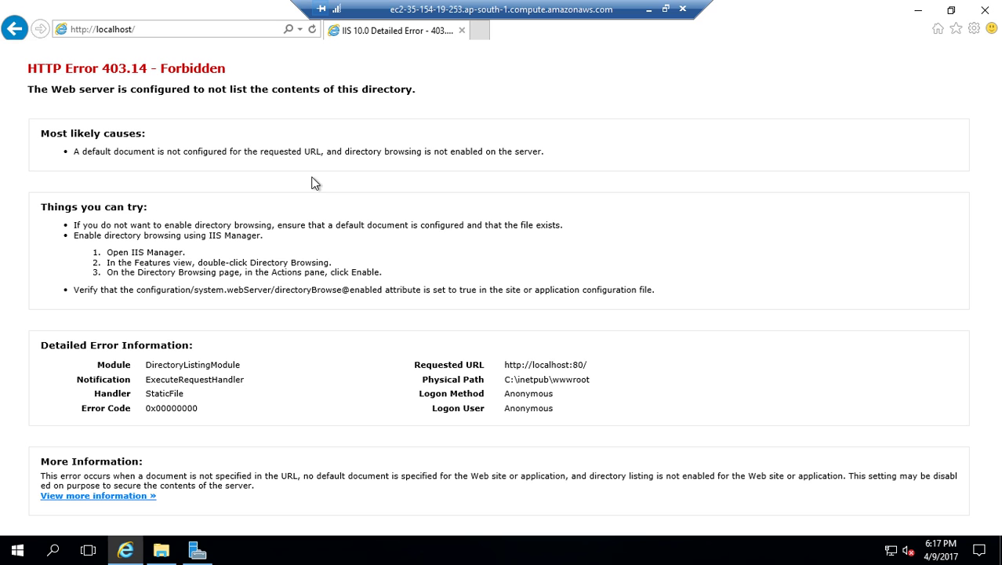
pyautogui.click(154, 28)
pyautogui.press('Return')
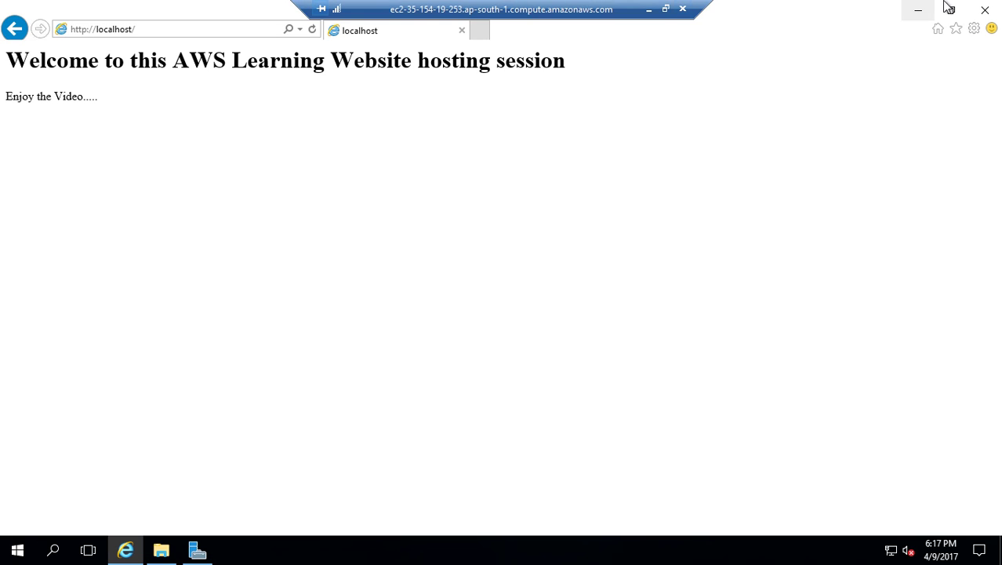
pyautogui.click(918, 10)
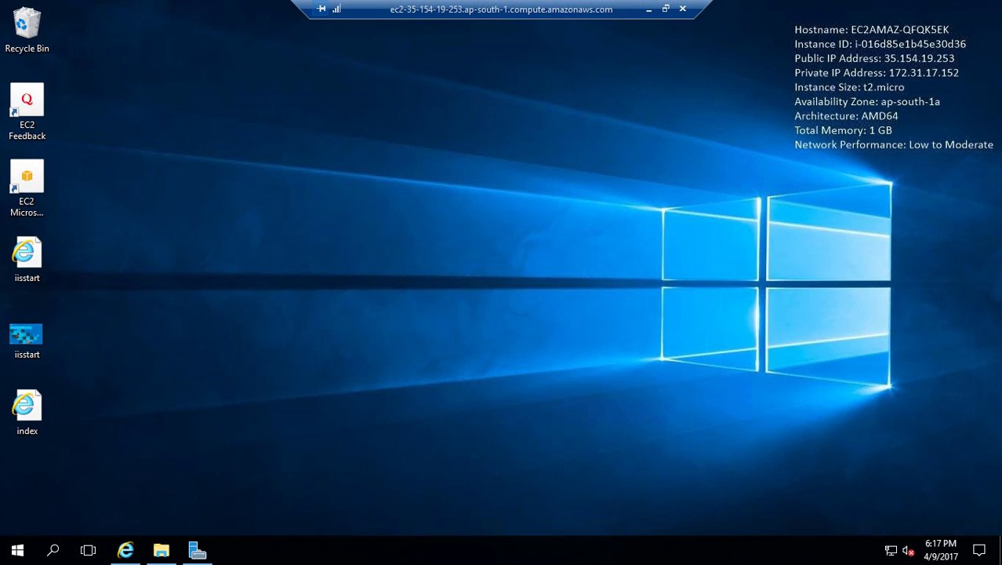
# - Switch to Server Manager, go to the IIS page, and open Internet Information Services (IIS) Manager for the listed server
pyautogui.click(197, 553)
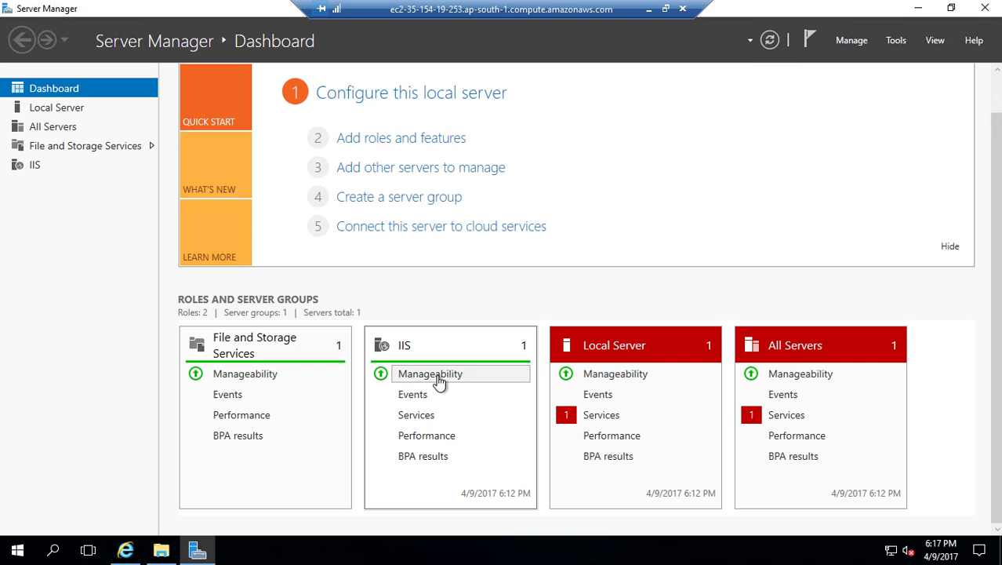
pyautogui.click(439, 378)
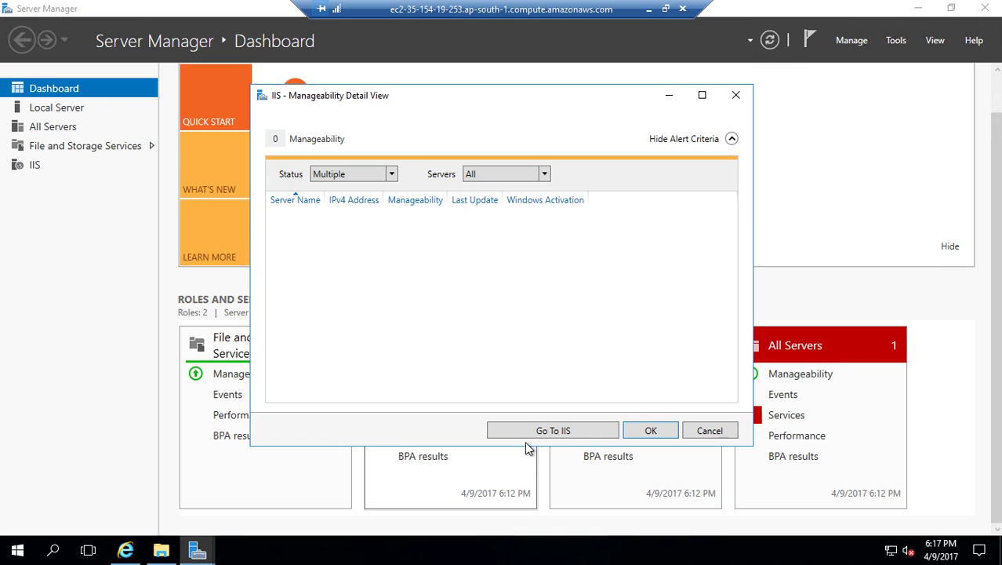
pyautogui.click(354, 177)
pyautogui.click(655, 298)
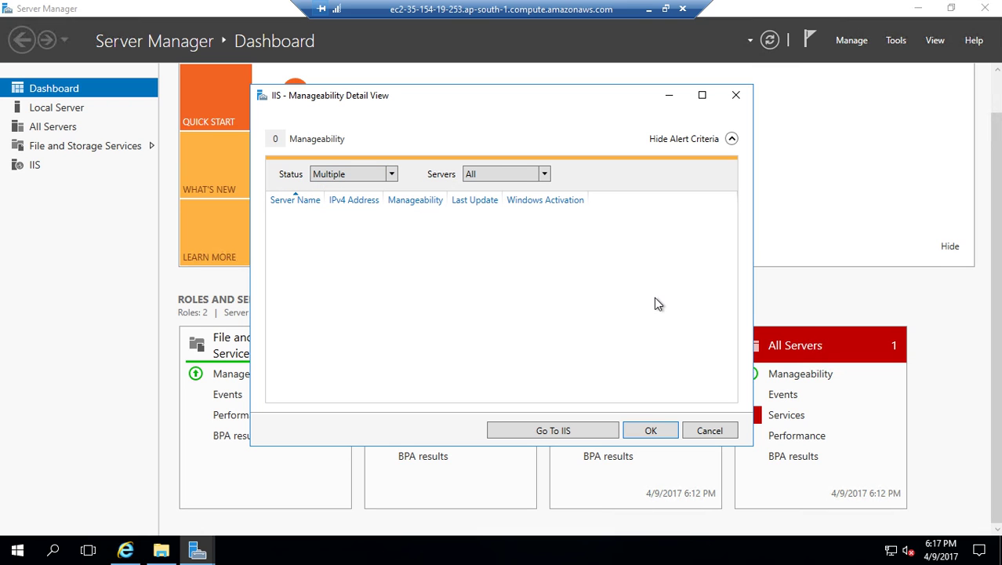
pyautogui.click(575, 426)
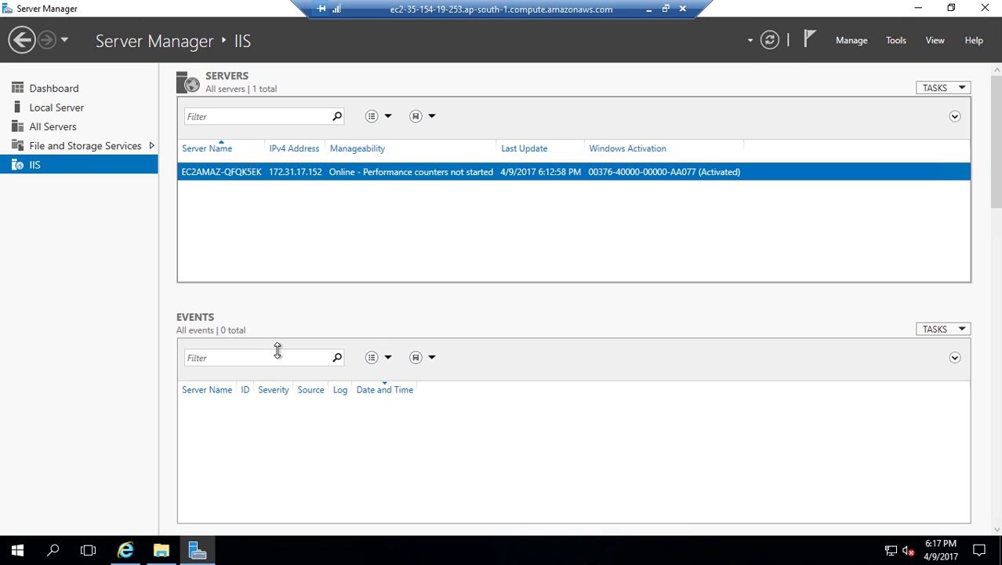
pyautogui.rightClick(309, 174)
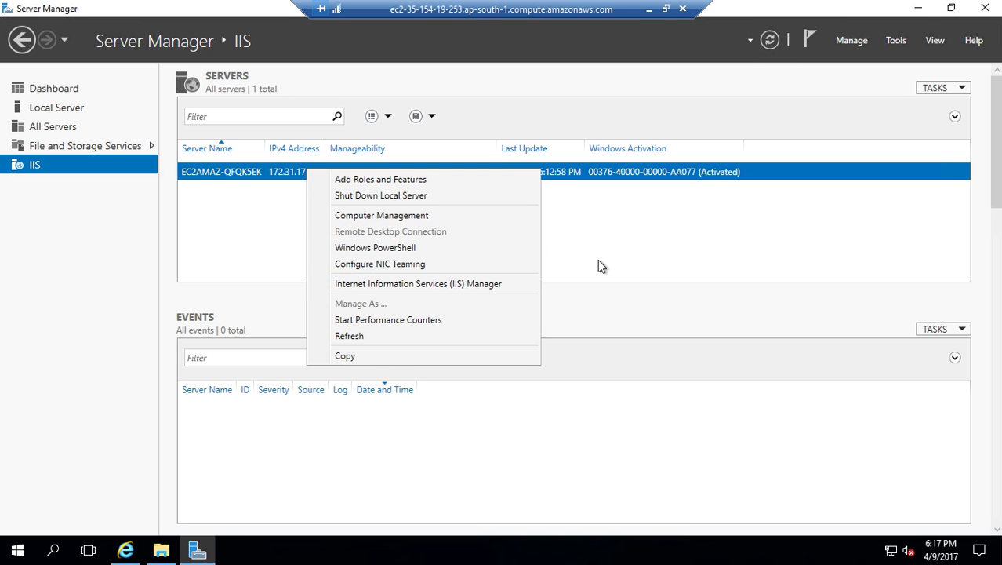
pyautogui.click(478, 285)
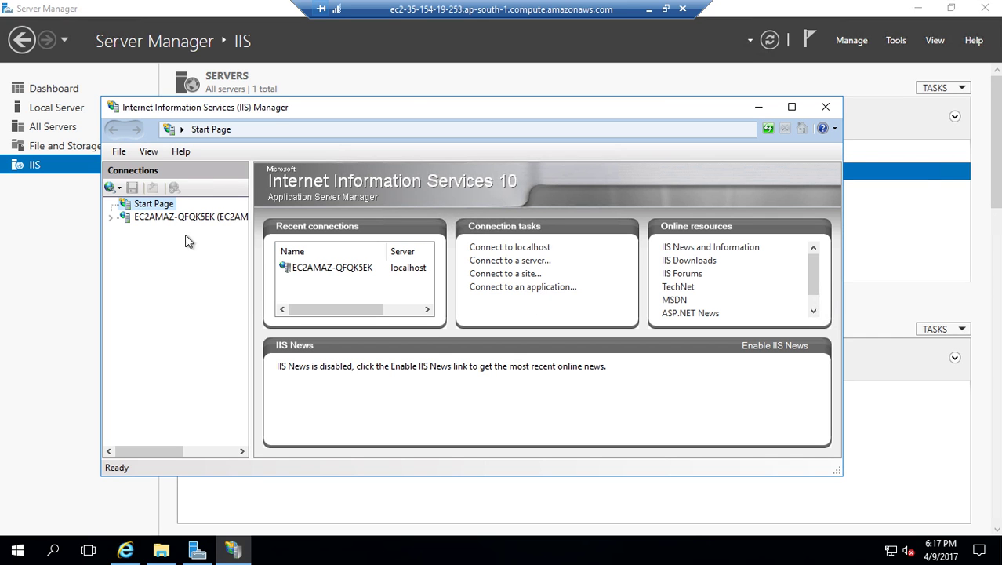
# - Examine the sites and site options under the server in IIS Manager, and close IIS Manager and Server Manager
pyautogui.click(128, 218)
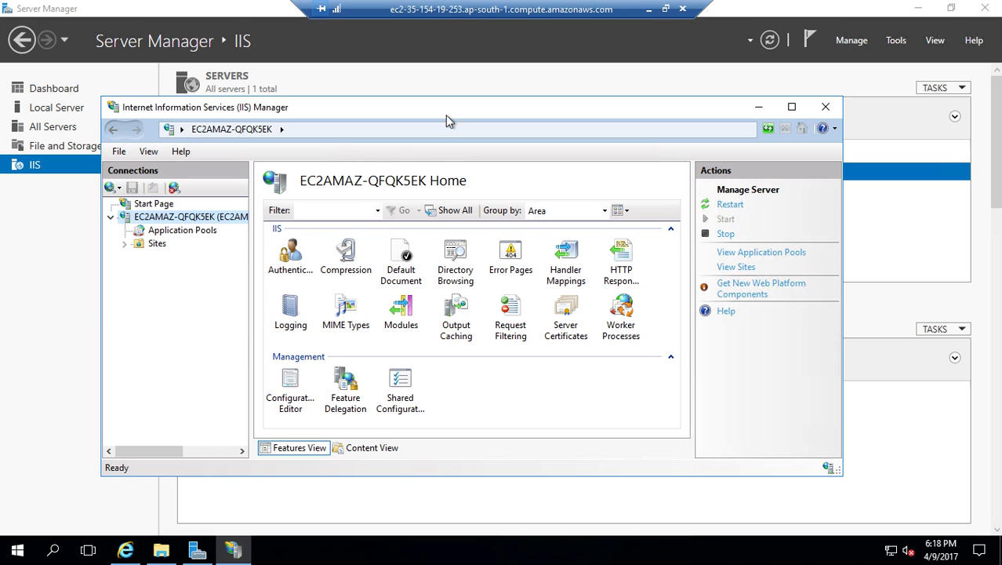
pyautogui.click(124, 244)
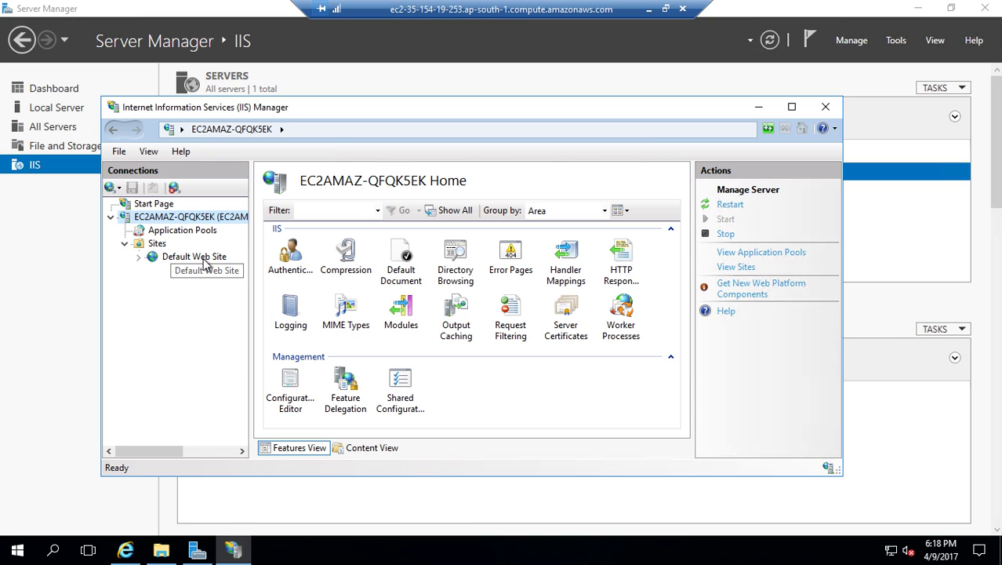
pyautogui.click(157, 245)
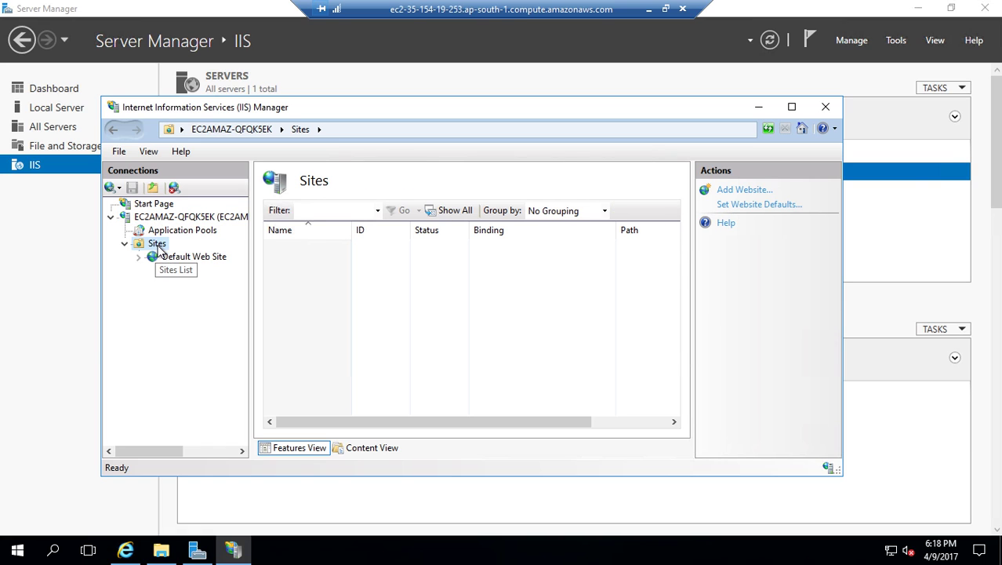
pyautogui.rightClick(158, 247)
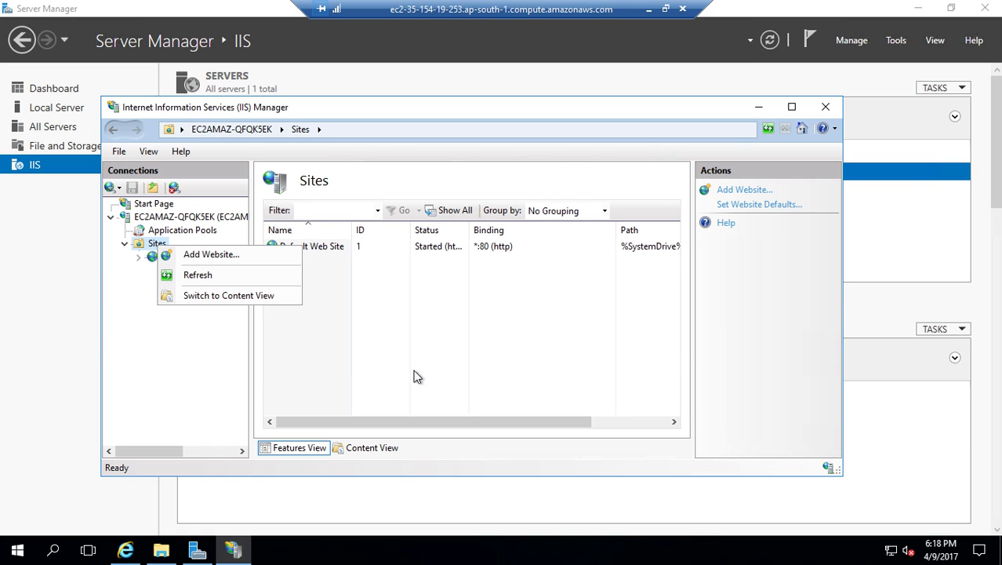
pyautogui.click(190, 395)
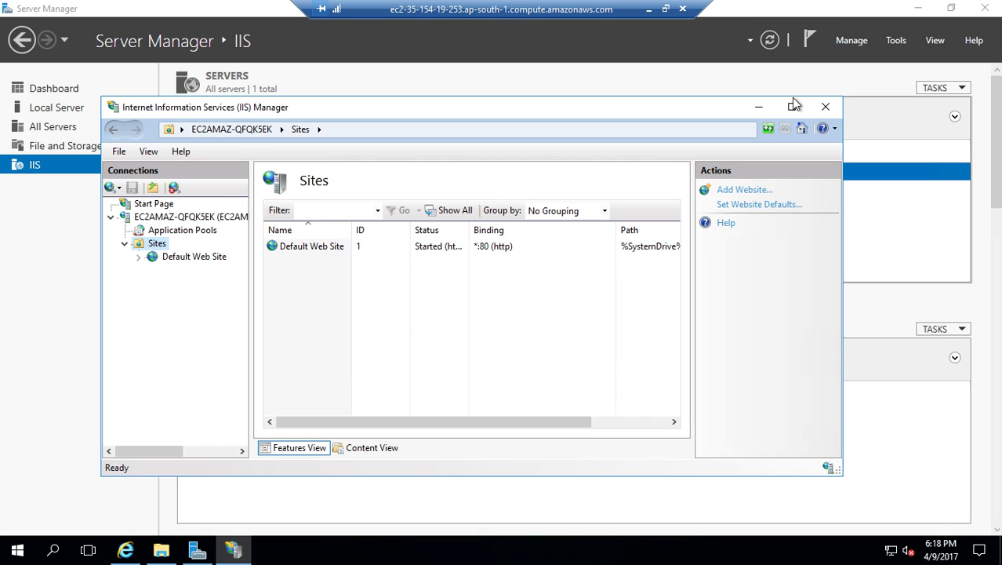
pyautogui.click(825, 106)
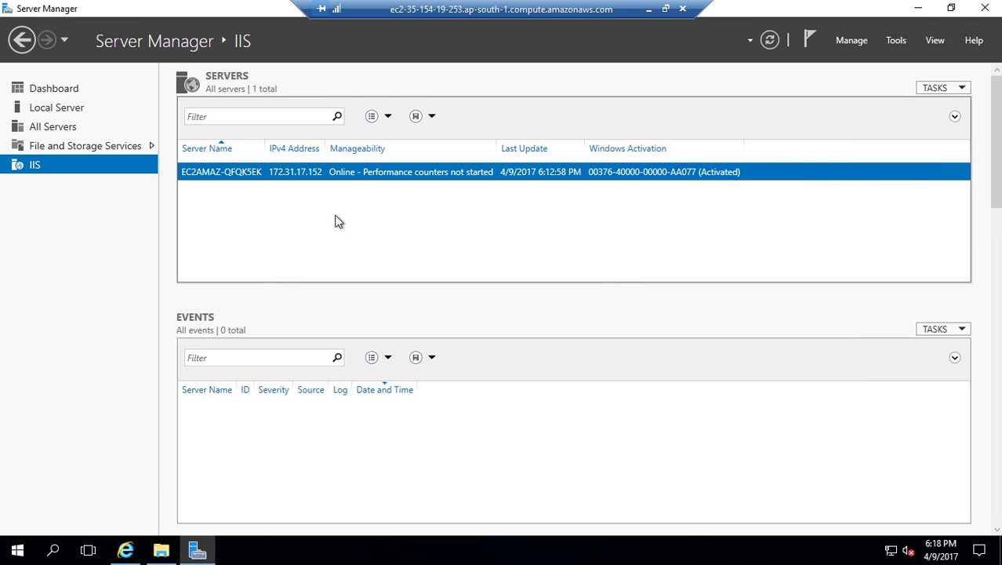
pyautogui.click(985, 8)
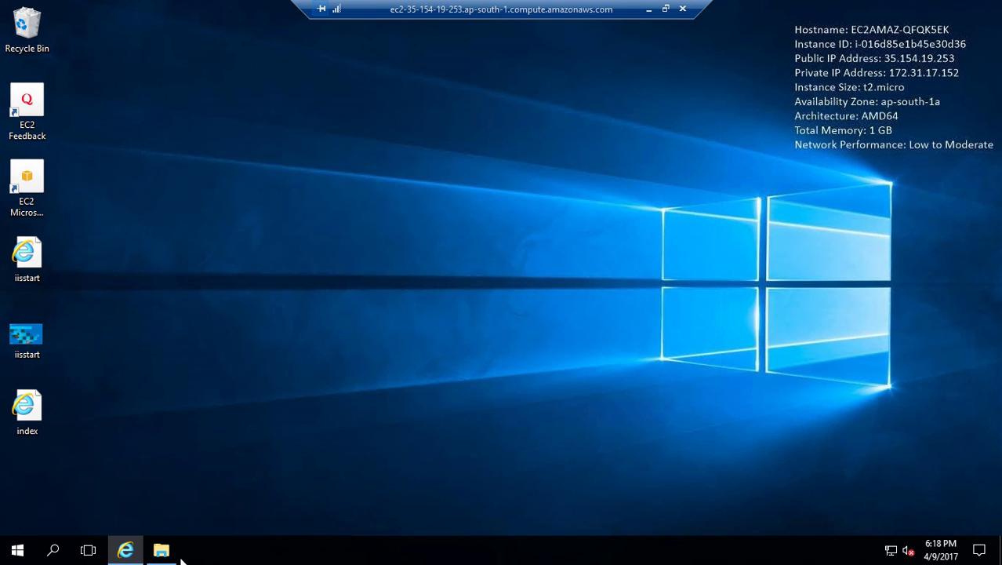
# - Check the contents of the wwwroot folder in File Explorer and close its window
pyautogui.moveTo(162, 554)
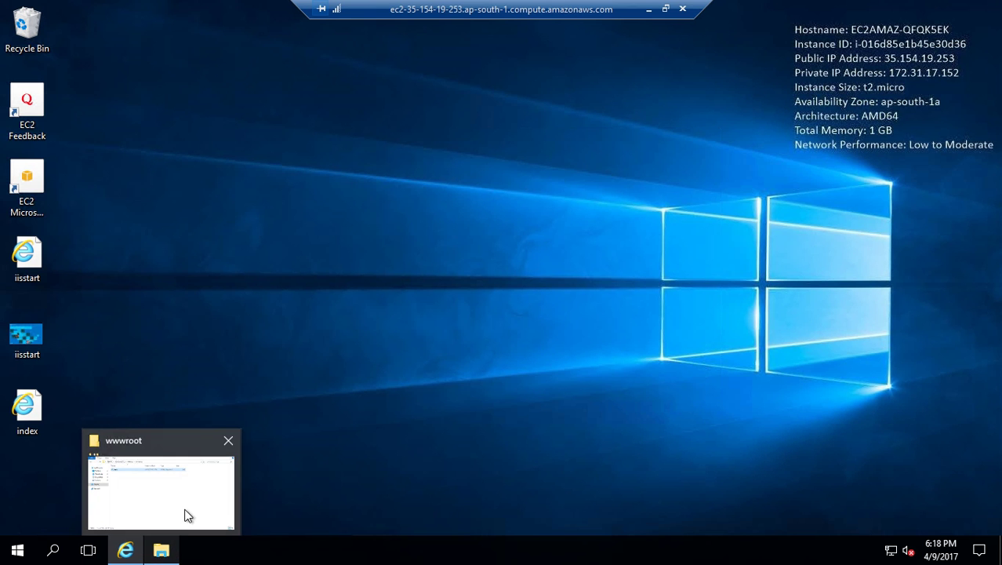
pyautogui.moveTo(188, 515)
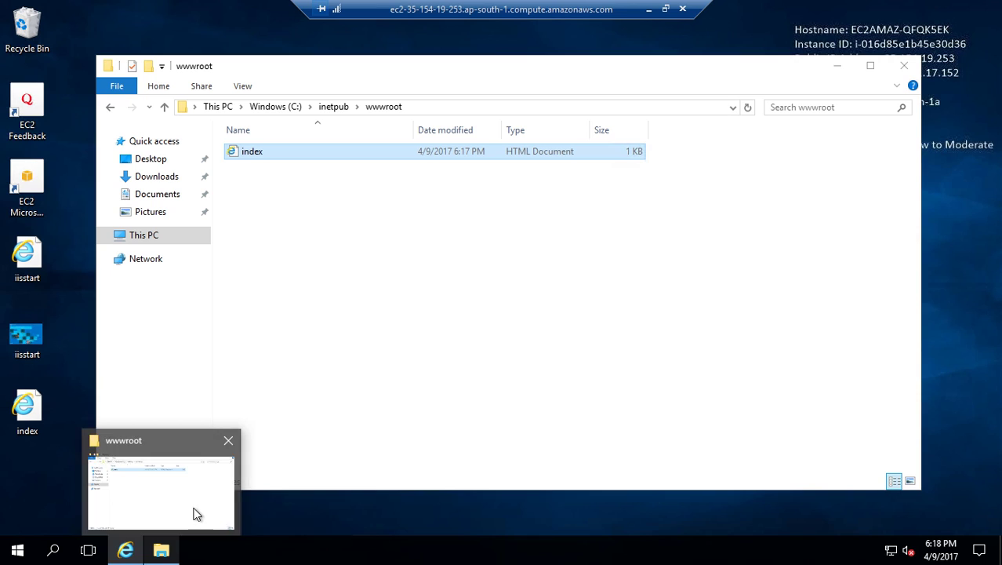
pyautogui.click(197, 514)
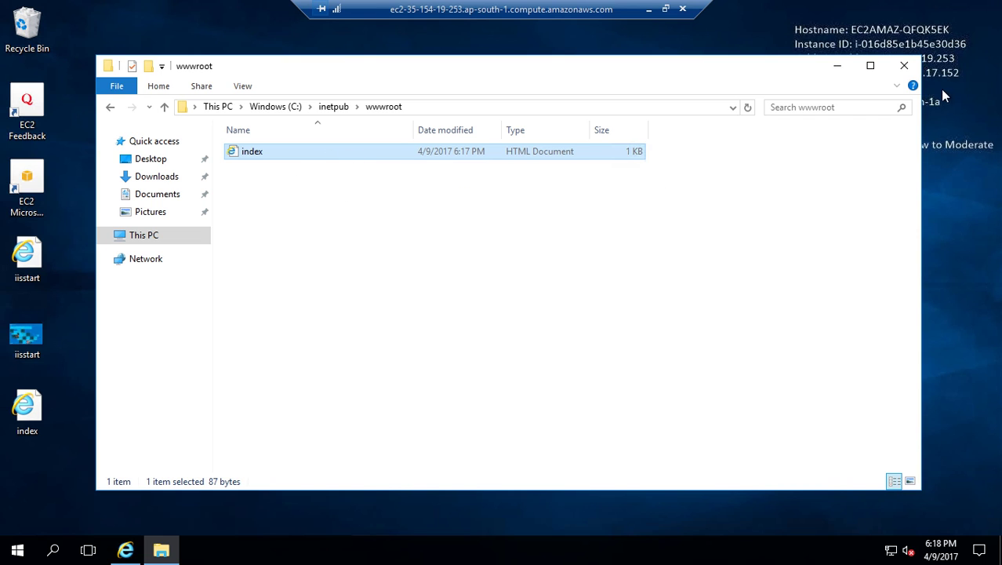
pyautogui.click(904, 66)
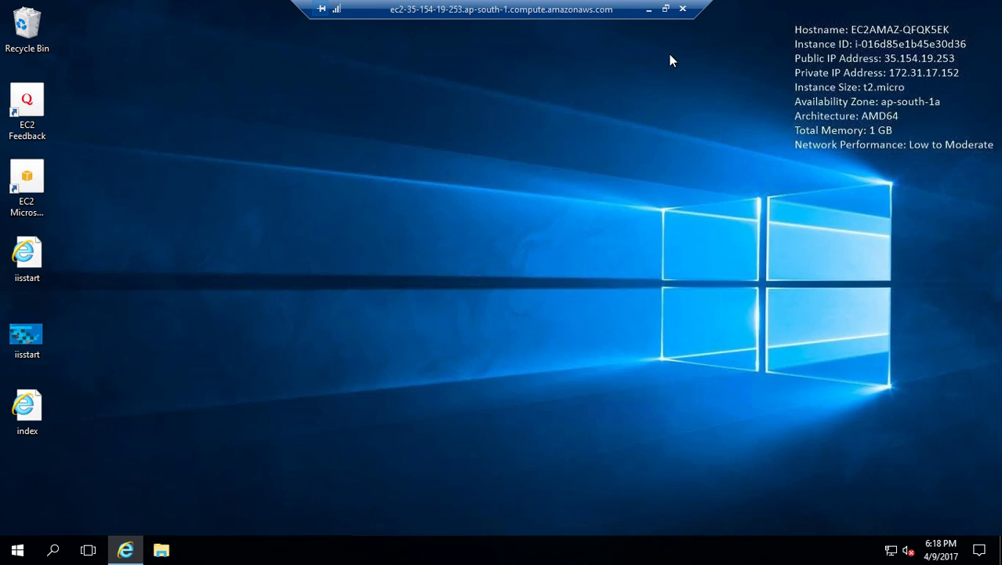
# - Minimize the remote session and review the website hosting steps on the PowerPoint slide
pyautogui.click(649, 9)
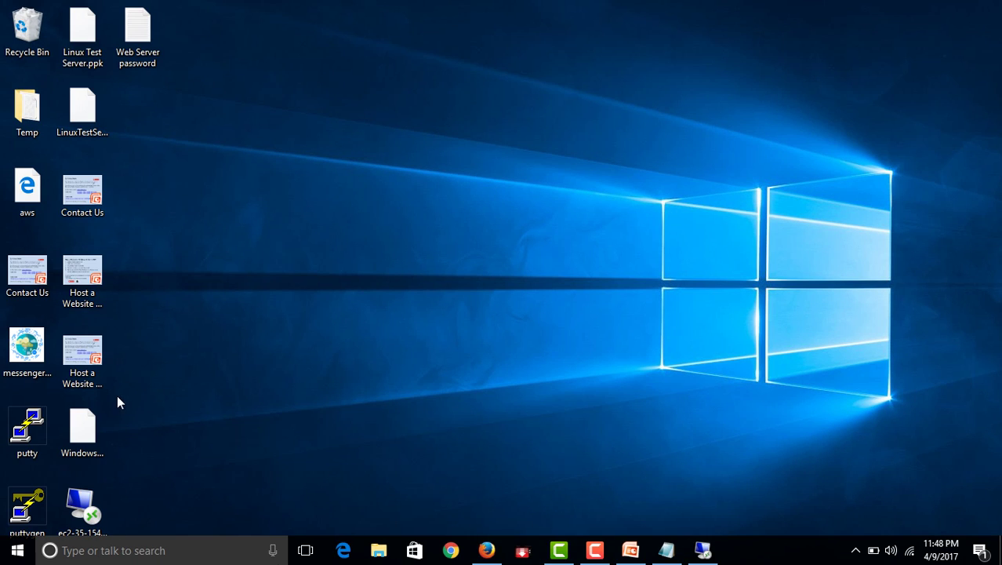
pyautogui.click(631, 549)
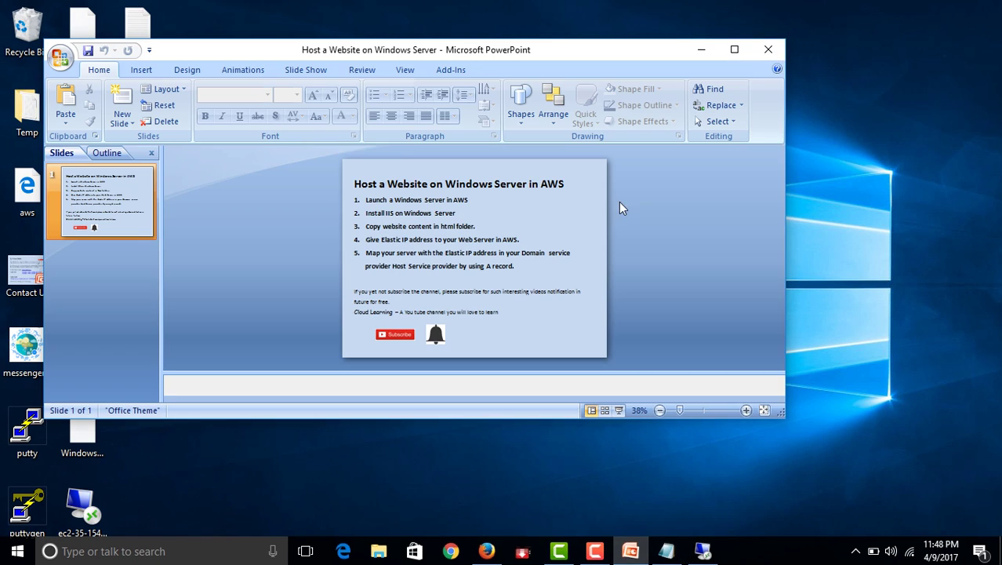
pyautogui.click(734, 49)
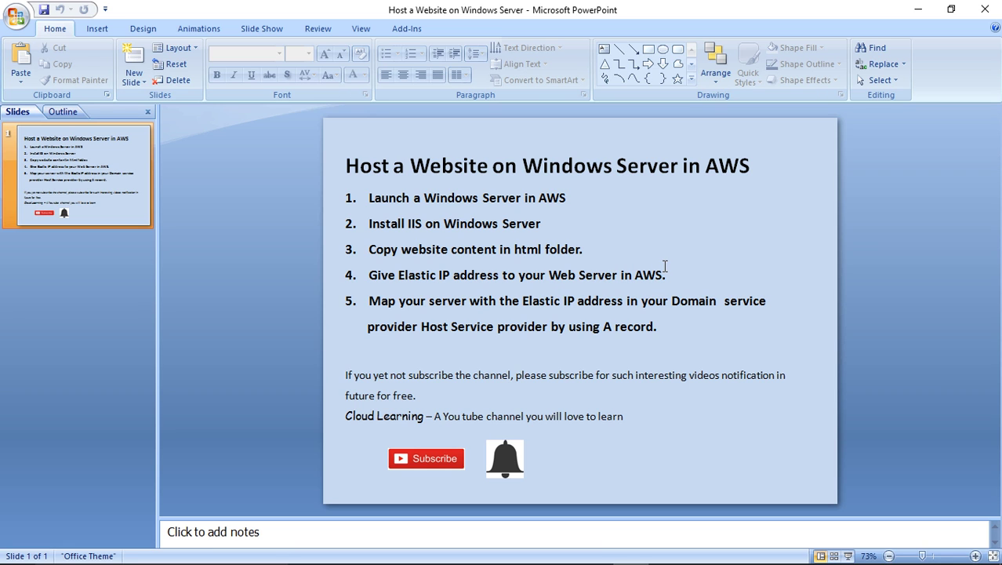
pyautogui.click(918, 10)
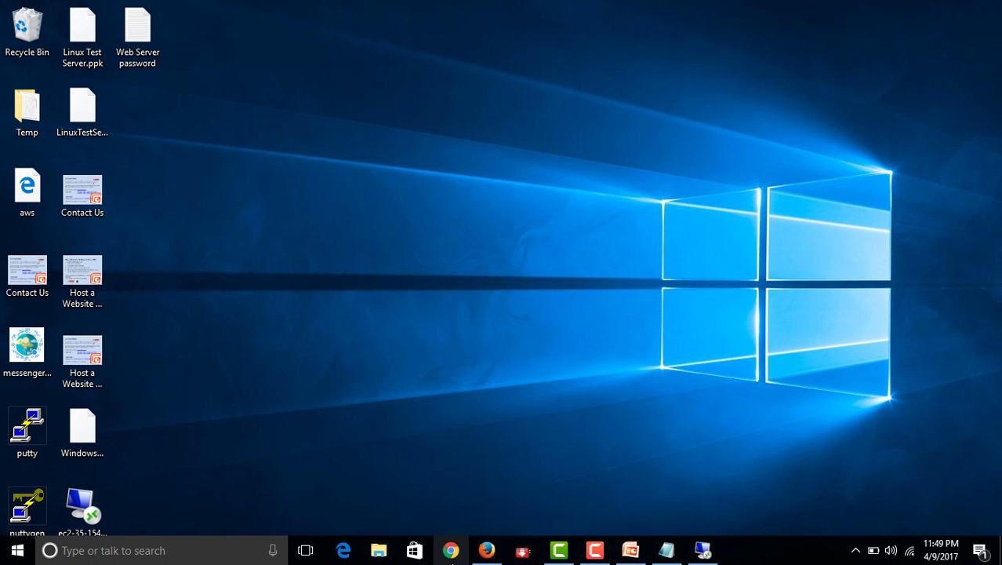
# - Switch to the EC2 console in Firefox and copy the running instance's IPv4 public IP
pyautogui.click(487, 550)
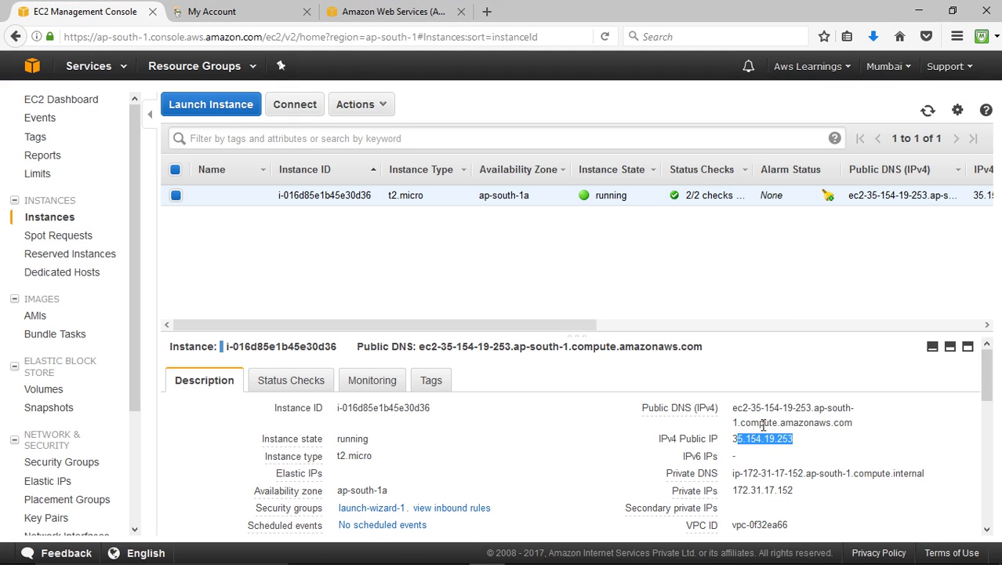
pyautogui.click(804, 453)
pyautogui.moveTo(735, 438); pyautogui.dragTo(796, 448)
pyautogui.hotkey('ctrl', 'c')
pyautogui.rightClick(782, 438)
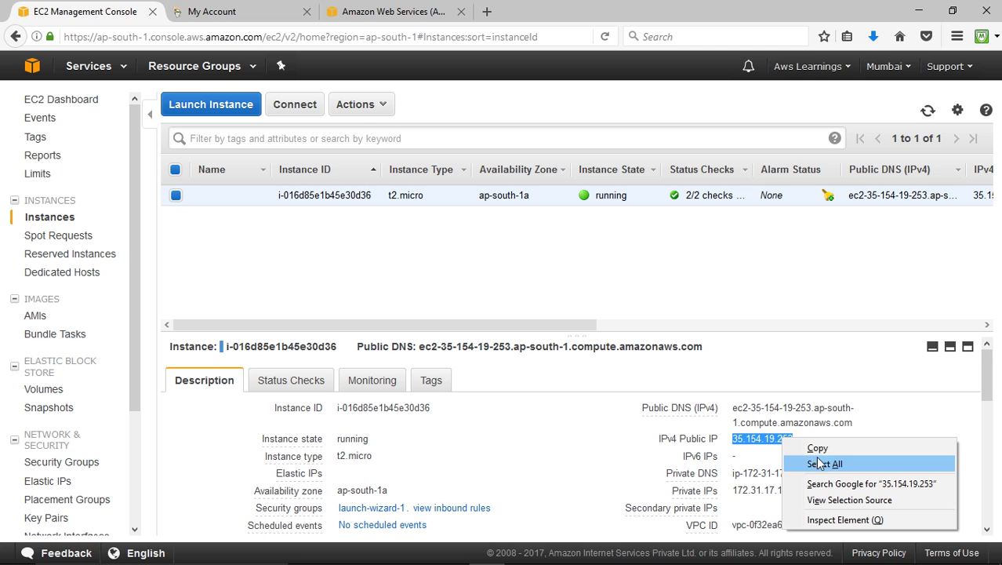
pyautogui.click(820, 449)
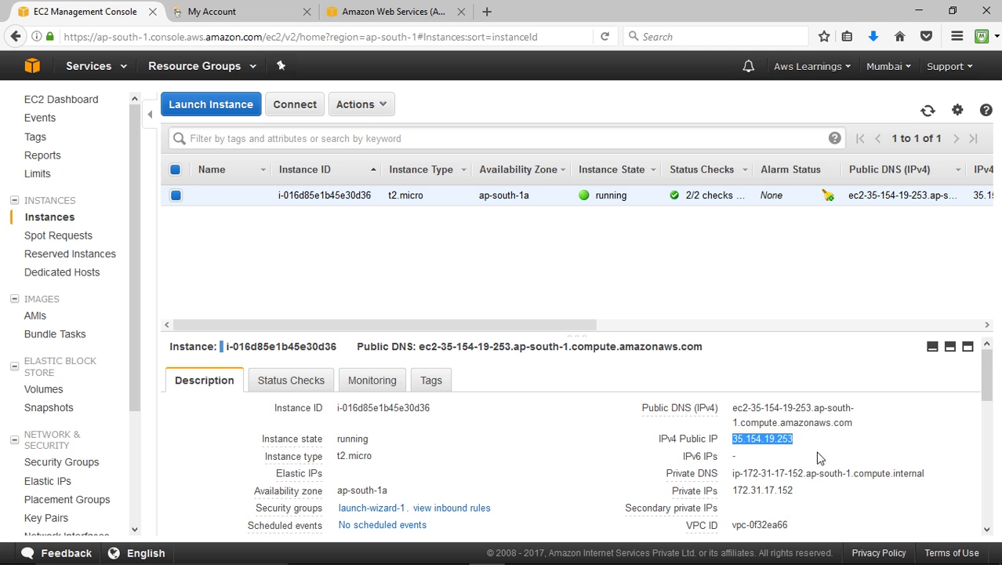
# - Open the website at 35.154.19.253 in a new browser tab and check its heading
pyautogui.click(486, 11)
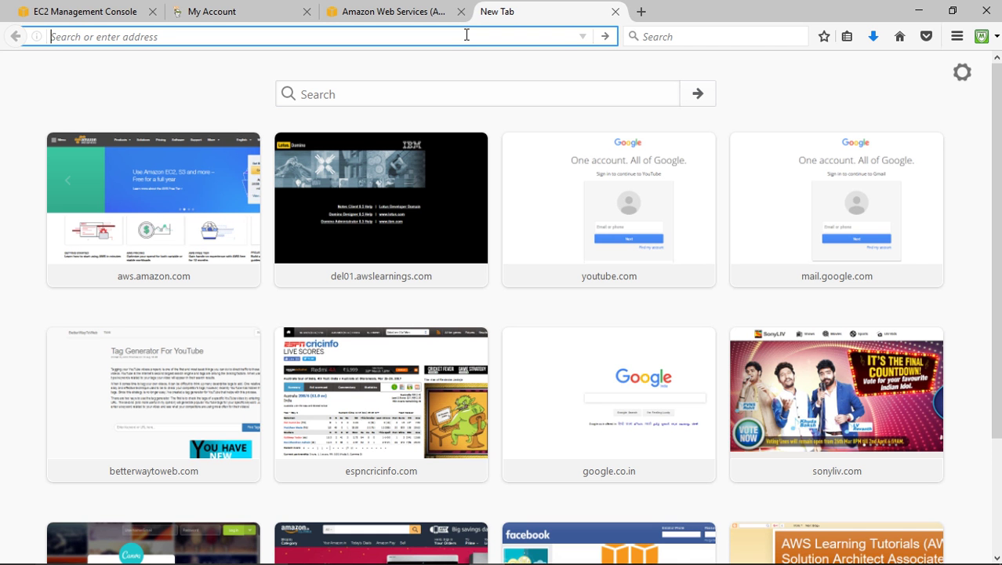
pyautogui.hotkey('ctrl', 'v')
pyautogui.press('Return')
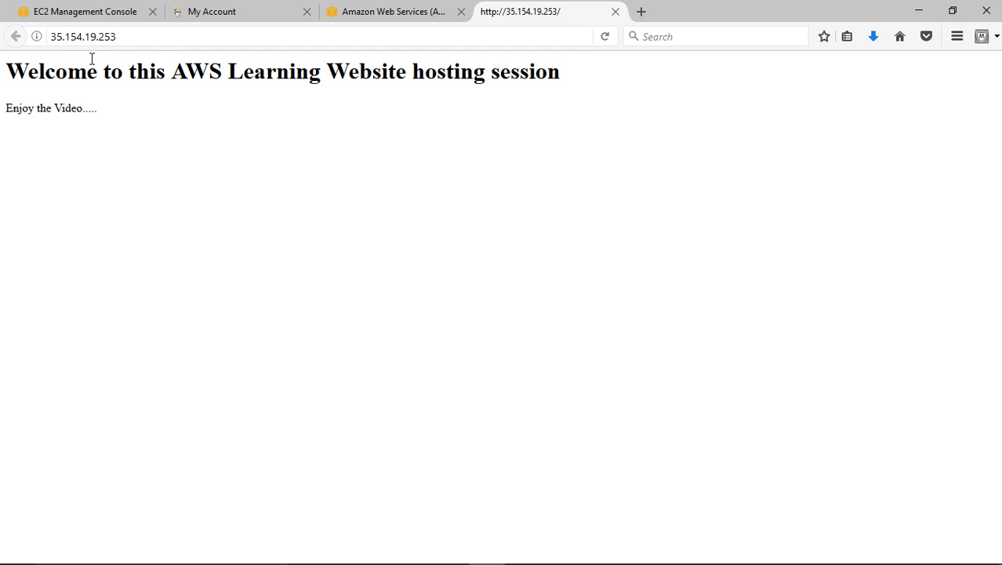
pyautogui.moveTo(14, 71); pyautogui.dragTo(568, 100)
pyautogui.click(195, 118)
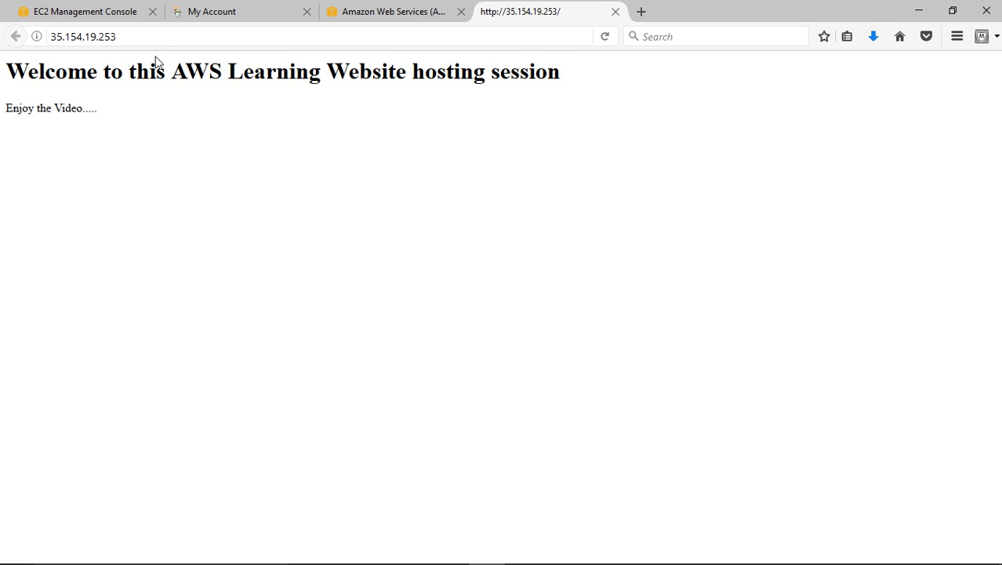
# - Recheck the instance's public IP in the EC2 console and review the Elastic IP step on the PowerPoint slide
pyautogui.click(88, 17)
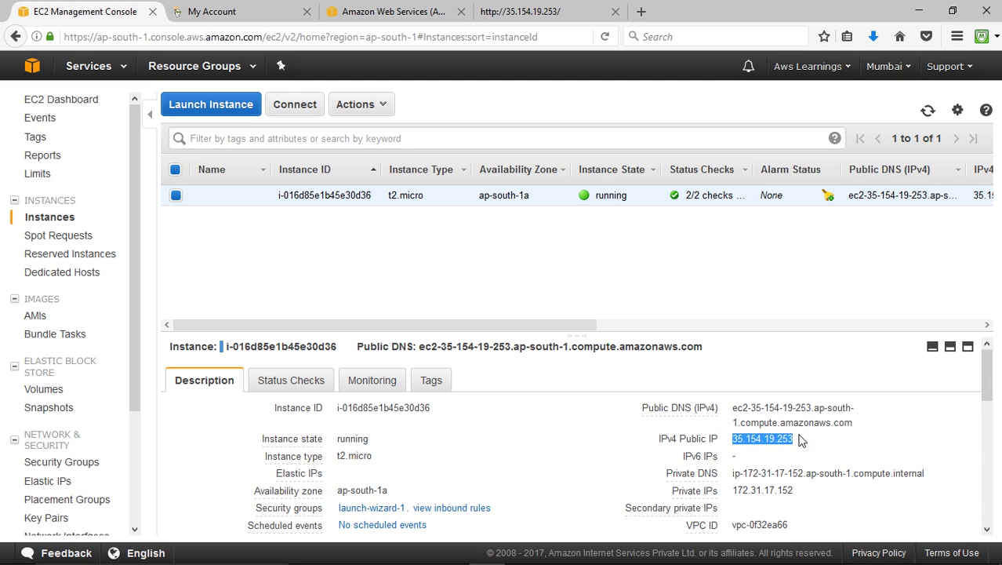
pyautogui.click(800, 436)
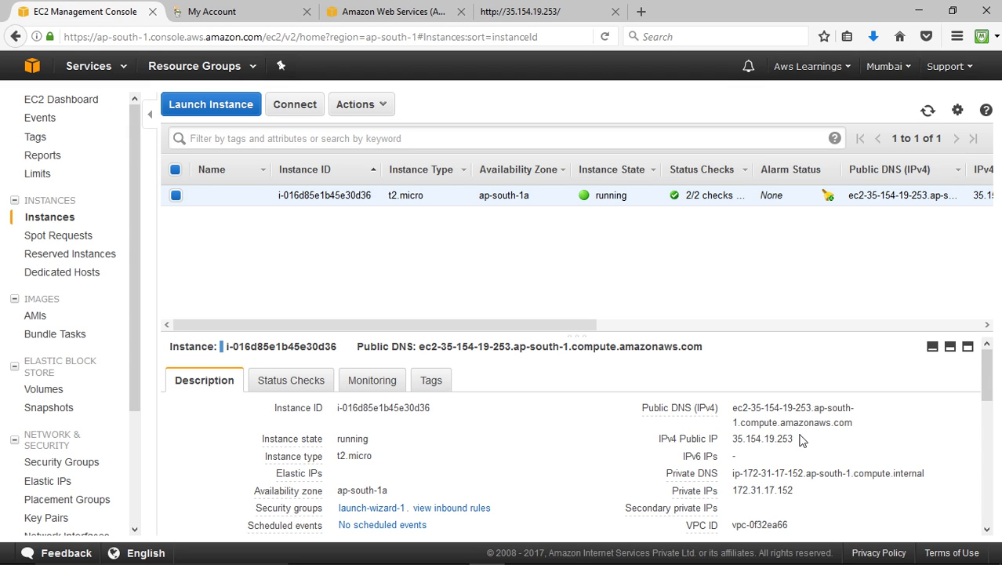
pyautogui.moveTo(790, 440); pyautogui.dragTo(734, 447)
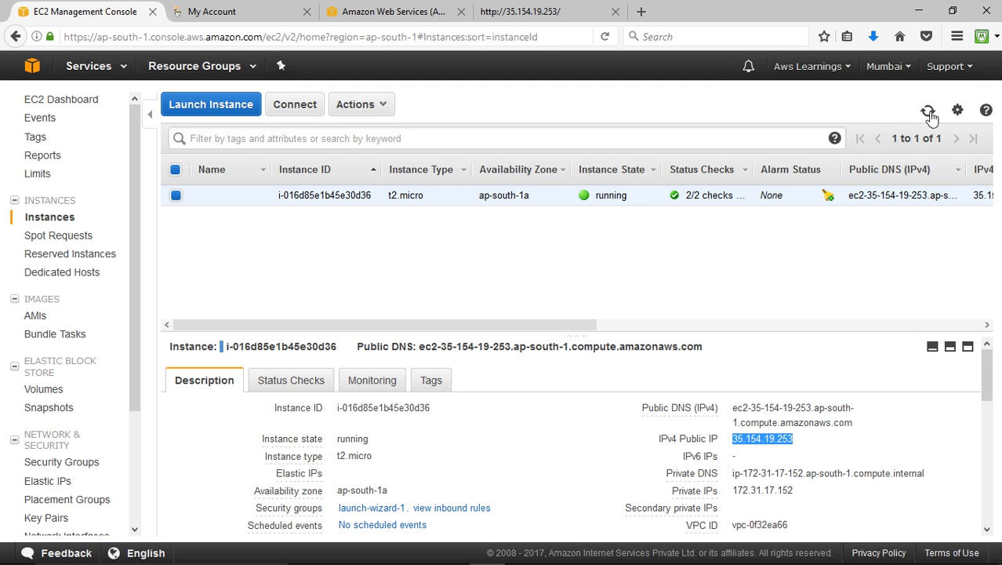
pyautogui.click(919, 11)
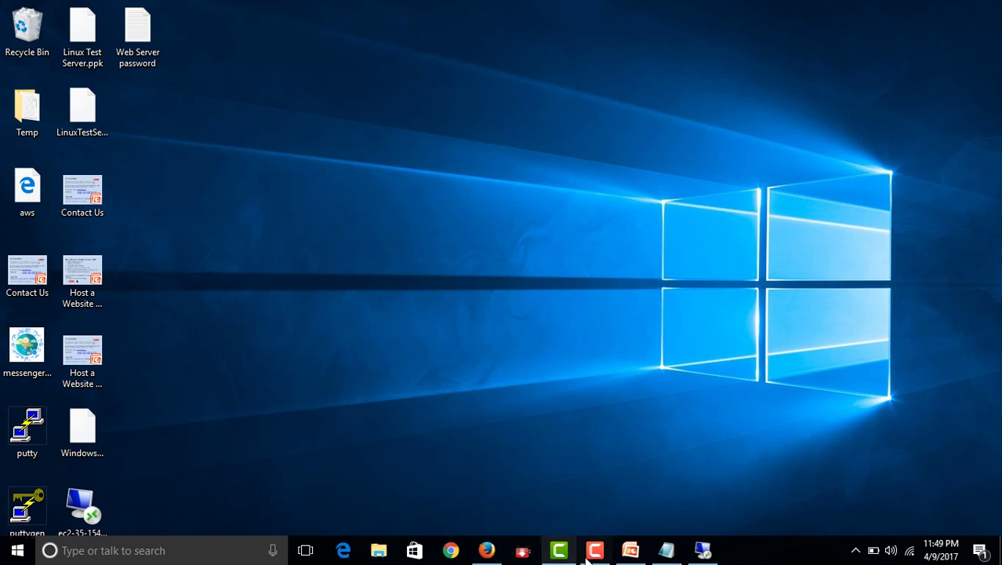
pyautogui.click(631, 550)
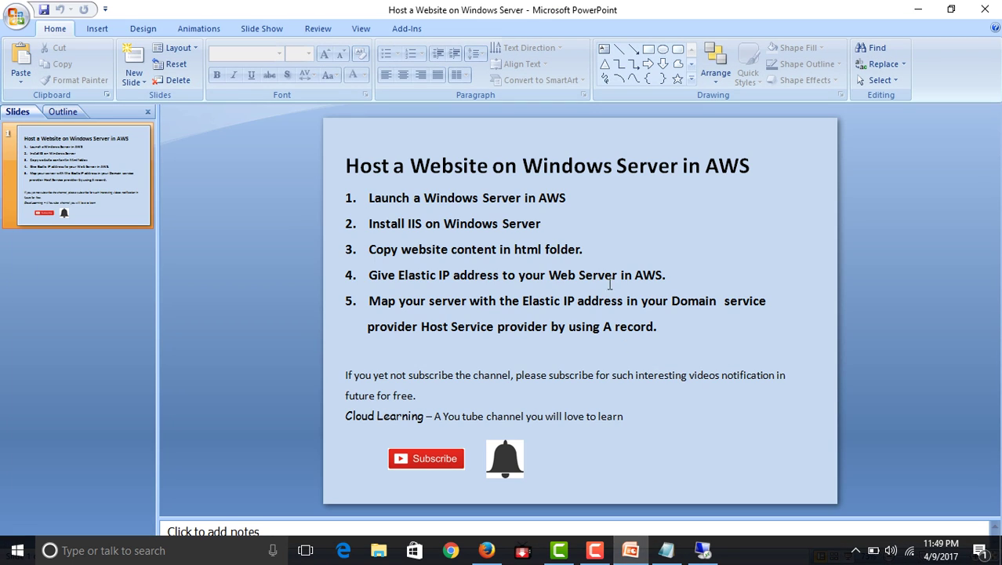
pyautogui.click(917, 8)
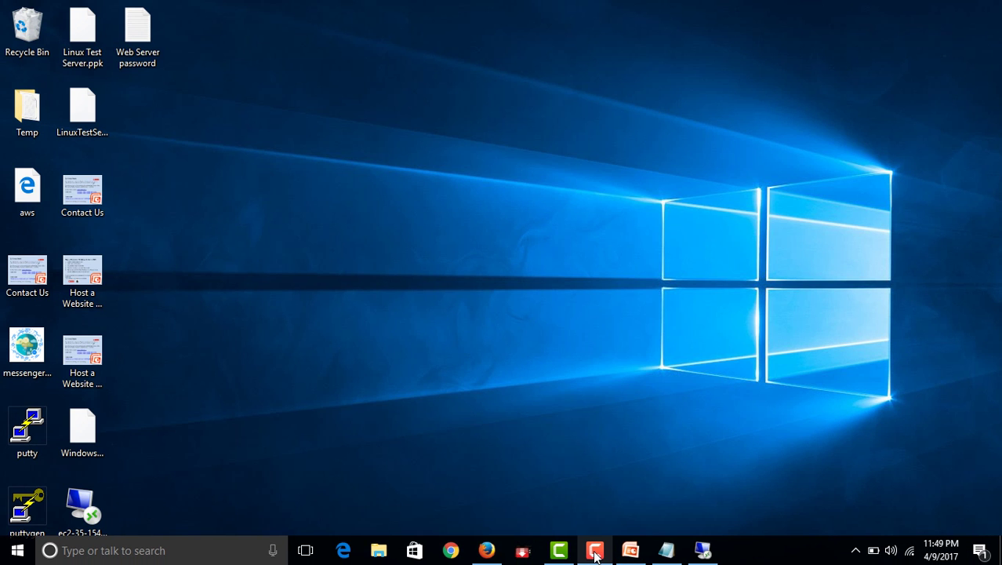
# - Return to the EC2 console in Firefox and allocate a new Elastic IP address
pyautogui.click(487, 551)
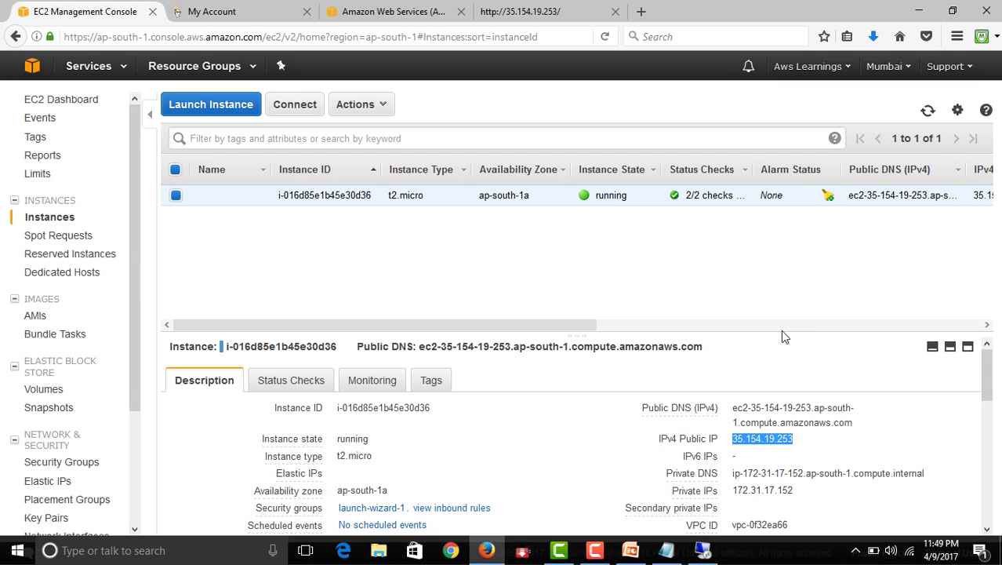
pyautogui.click(831, 449)
pyautogui.scroll(-3, 832, 449)
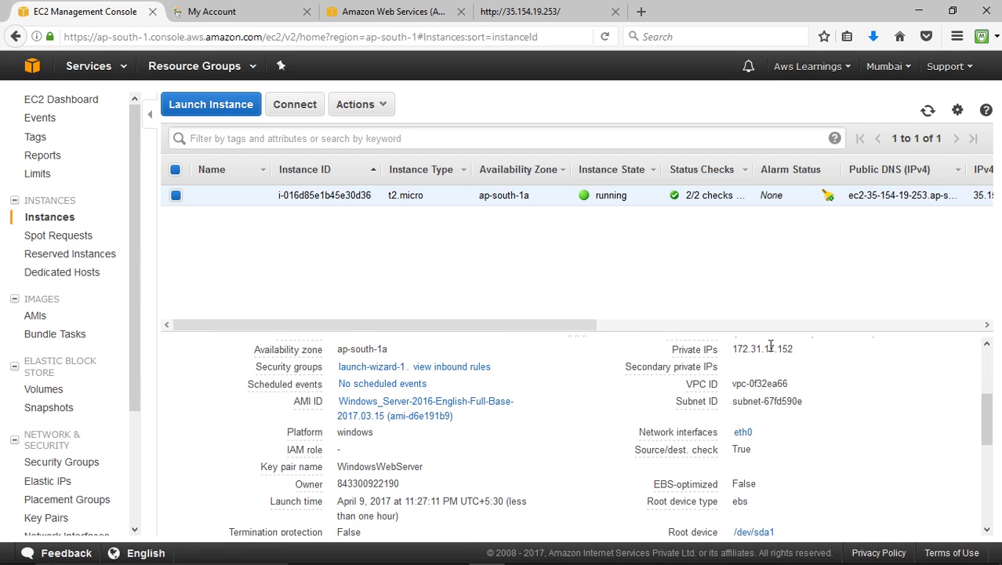
pyautogui.click(49, 487)
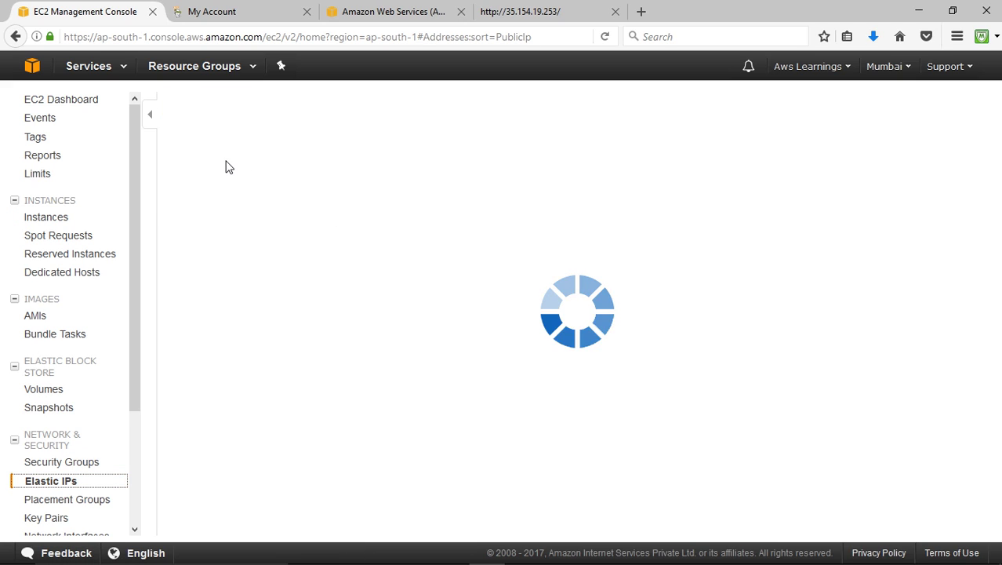
pyautogui.click(213, 110)
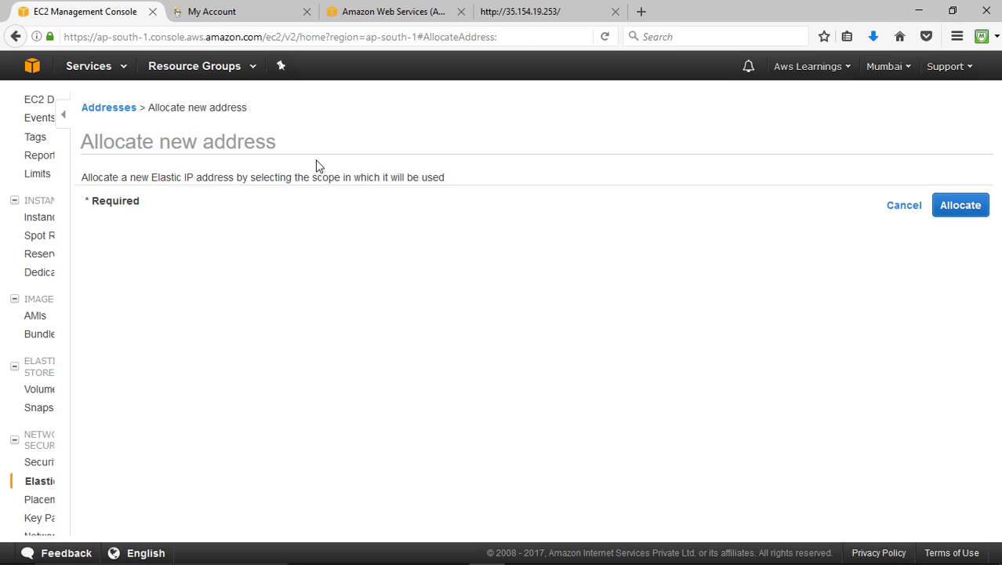
pyautogui.click(922, 205)
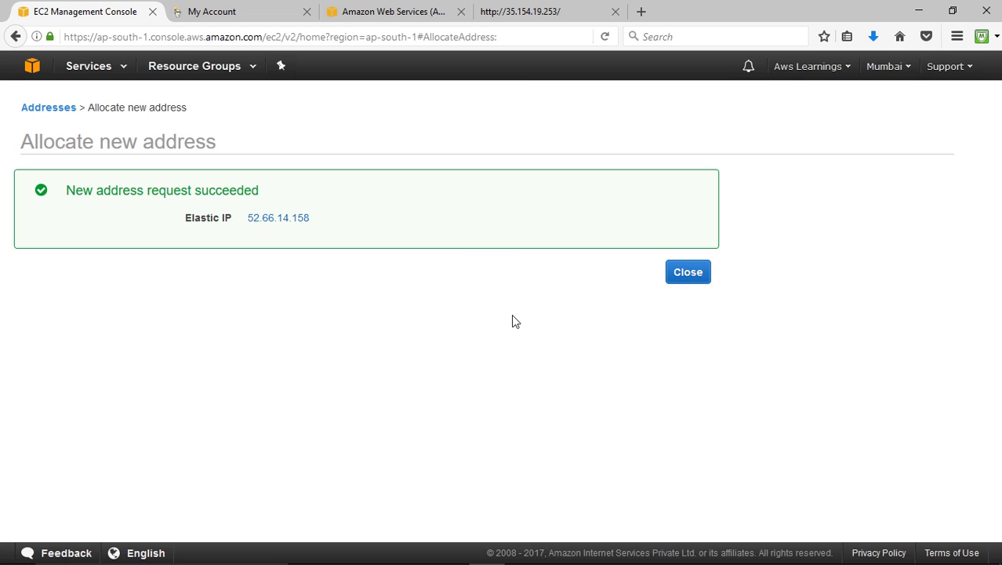
pyautogui.click(693, 276)
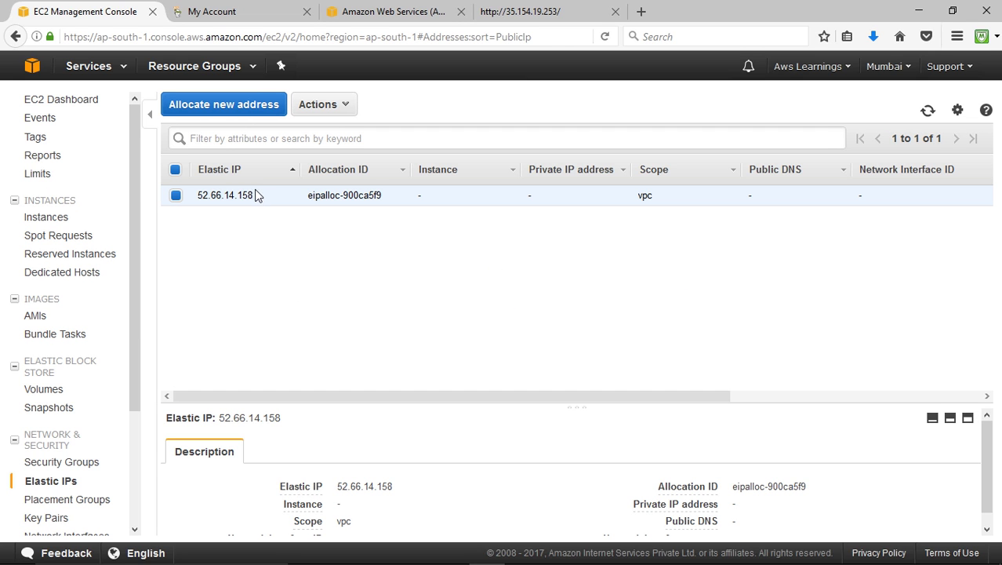
# - Associate Elastic IP 52.66.14.158 with instance i-016d85e1b45e30d36 and return to the EC2 dashboard
pyautogui.rightClick(256, 195)
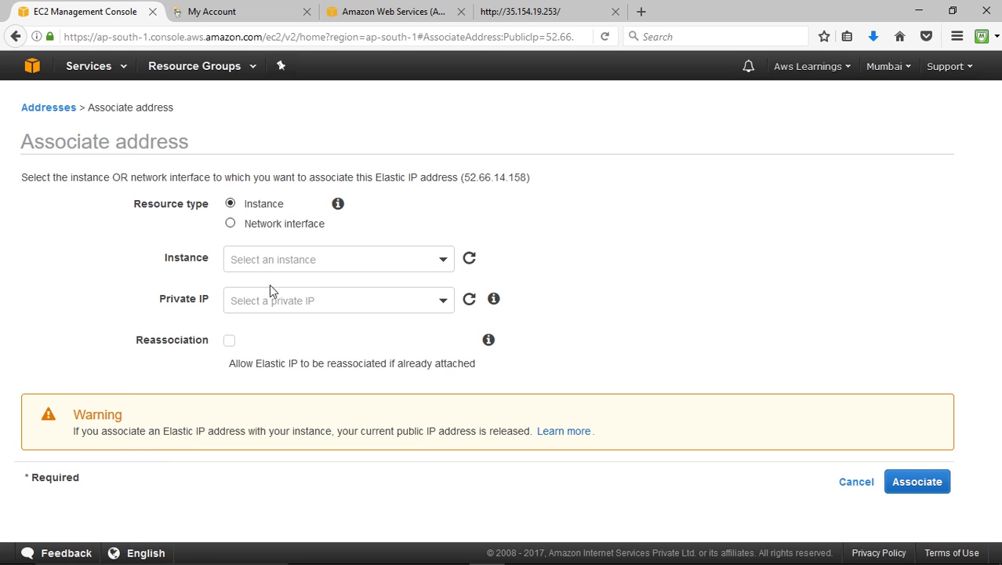
pyautogui.click(262, 259)
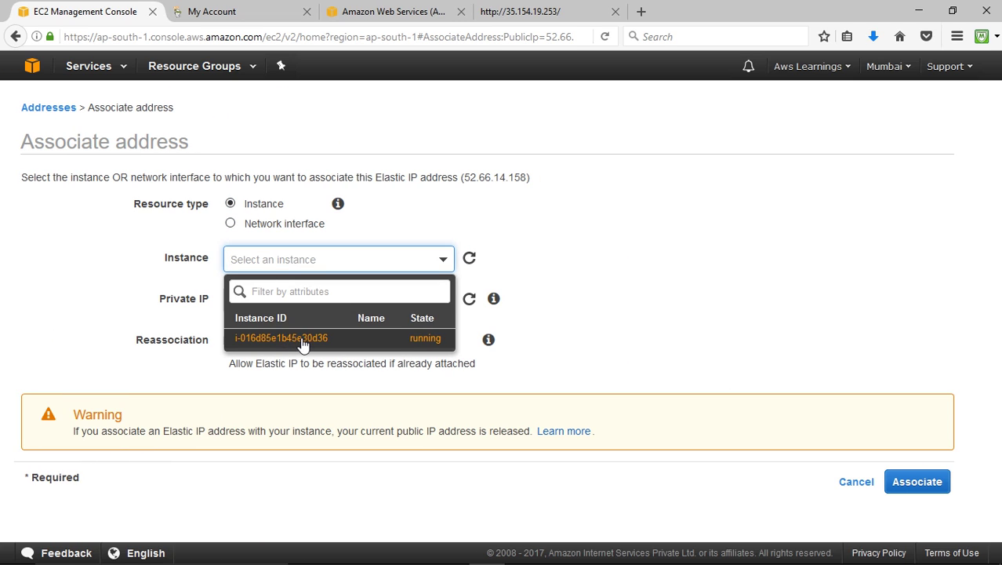
pyautogui.click(303, 345)
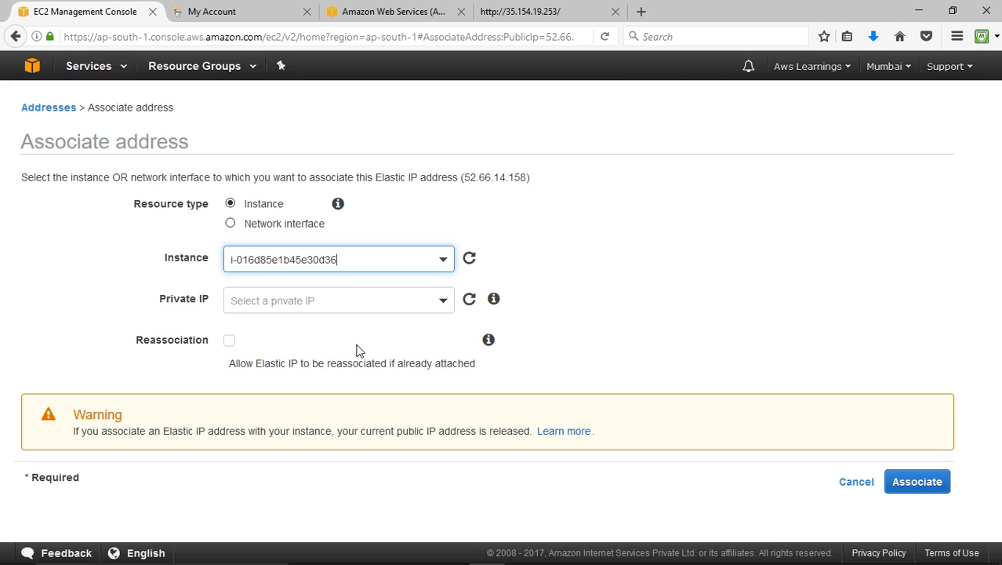
pyautogui.click(944, 476)
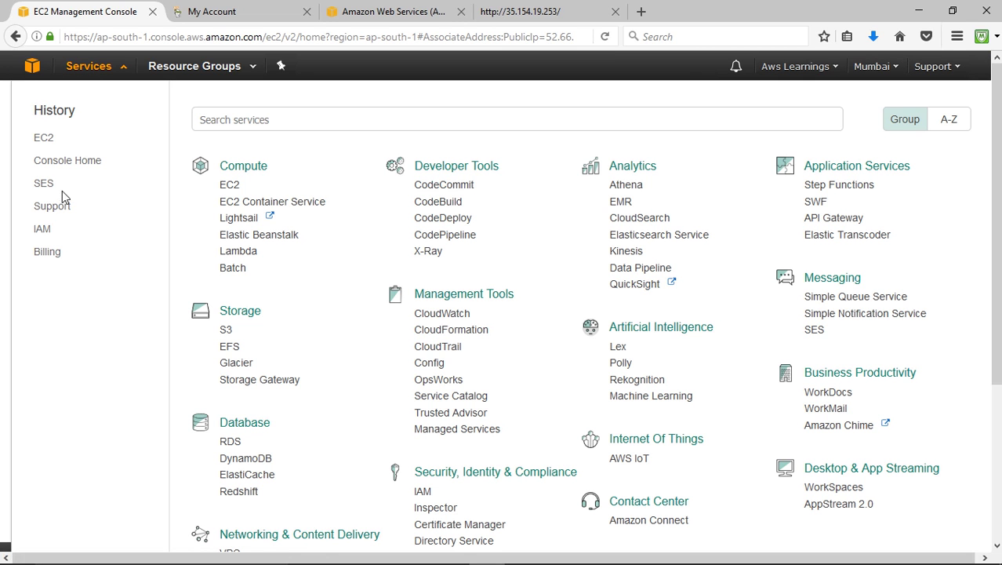
pyautogui.click(43, 137)
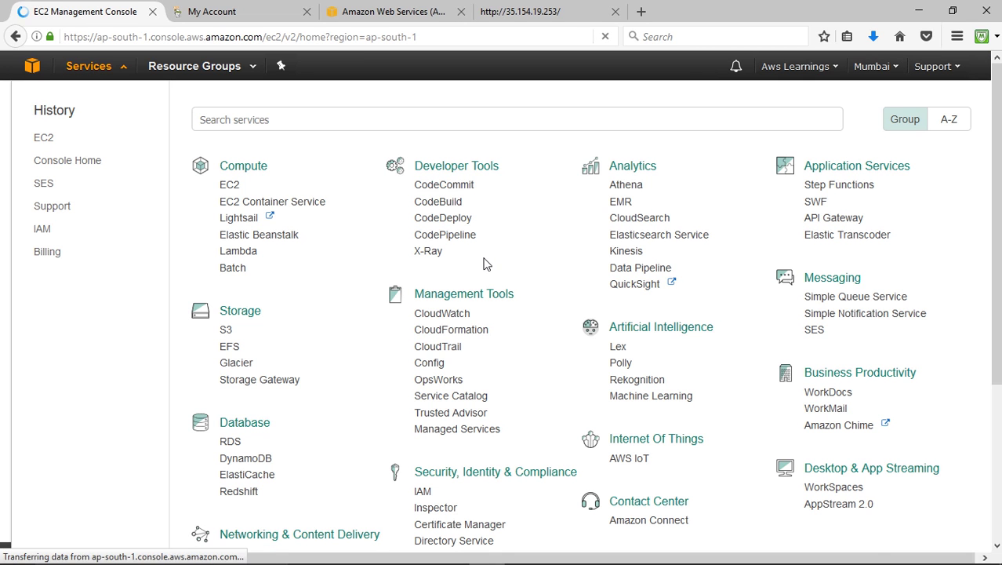
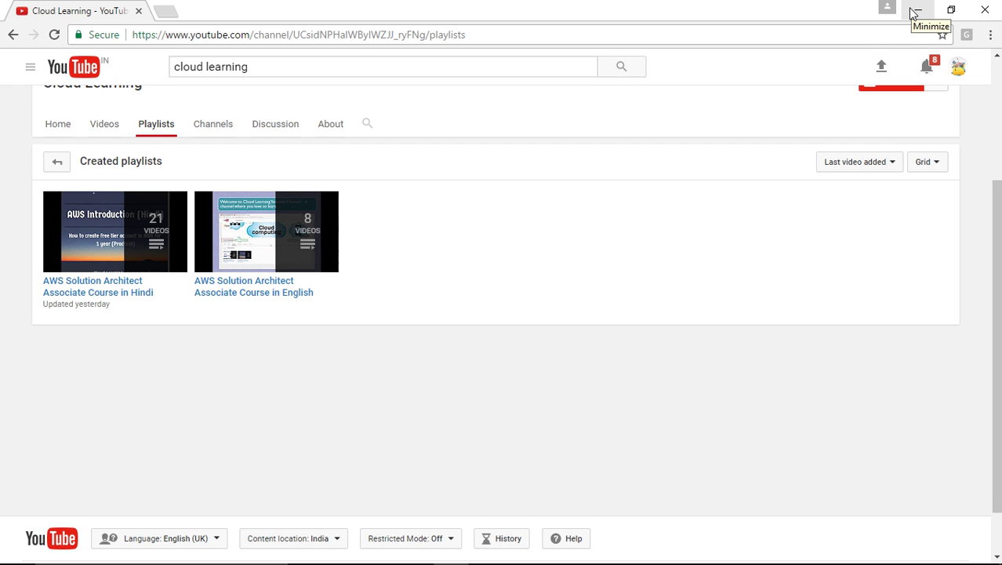
# - View the header of the Cloud Learning YouTube channel and switch back to the EC2 dashboard in Firefox
pyautogui.scroll(3, 824, 216)
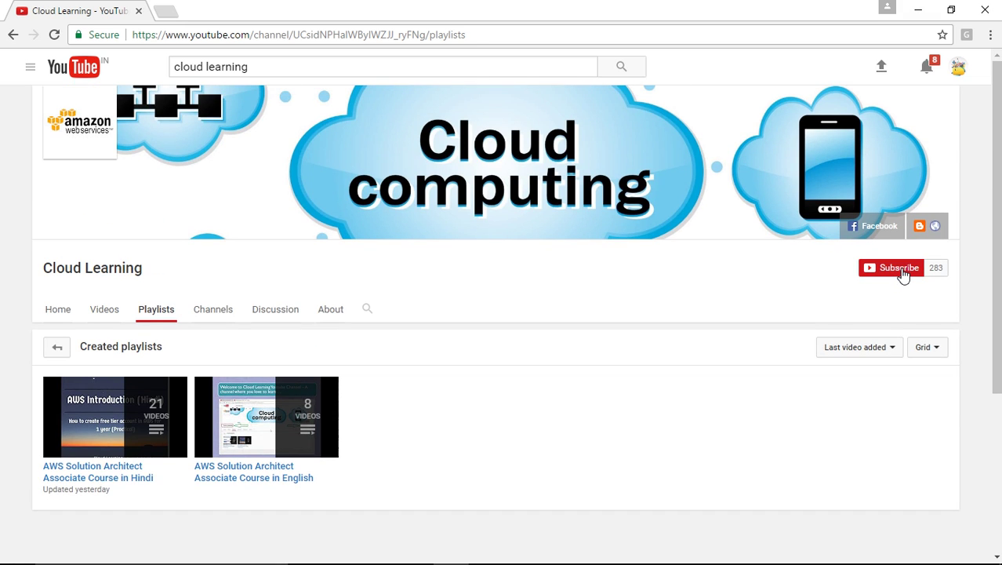
pyautogui.click(920, 11)
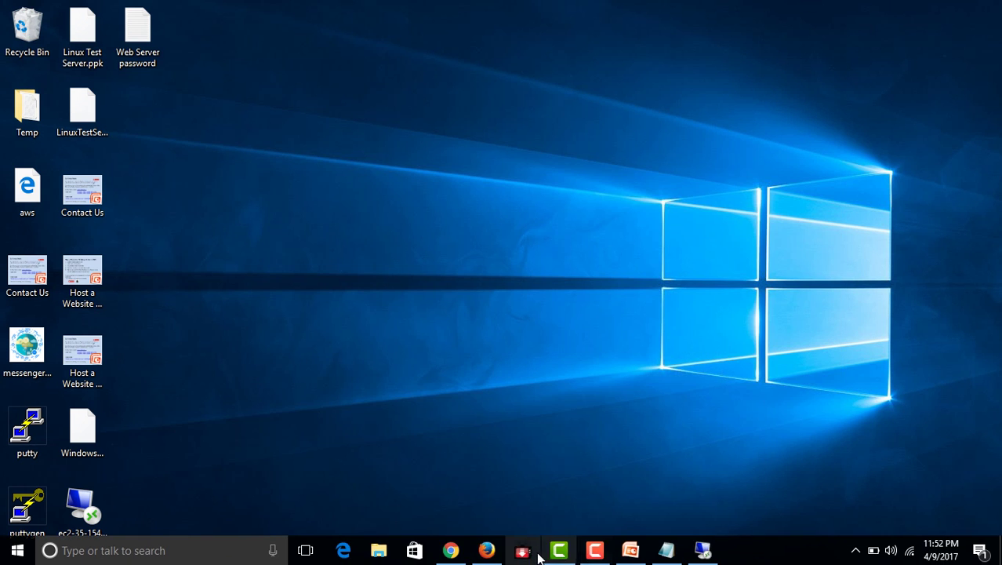
pyautogui.click(495, 479)
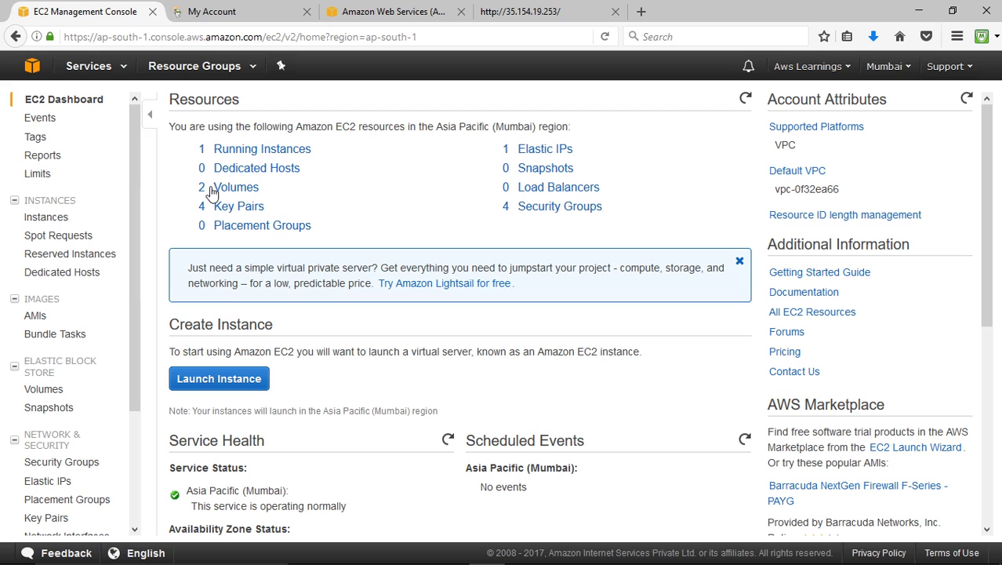
# - Reload the website tab at 35.154.19.253 to test the former public IP
pyautogui.click(519, 12)
pyautogui.click(168, 36)
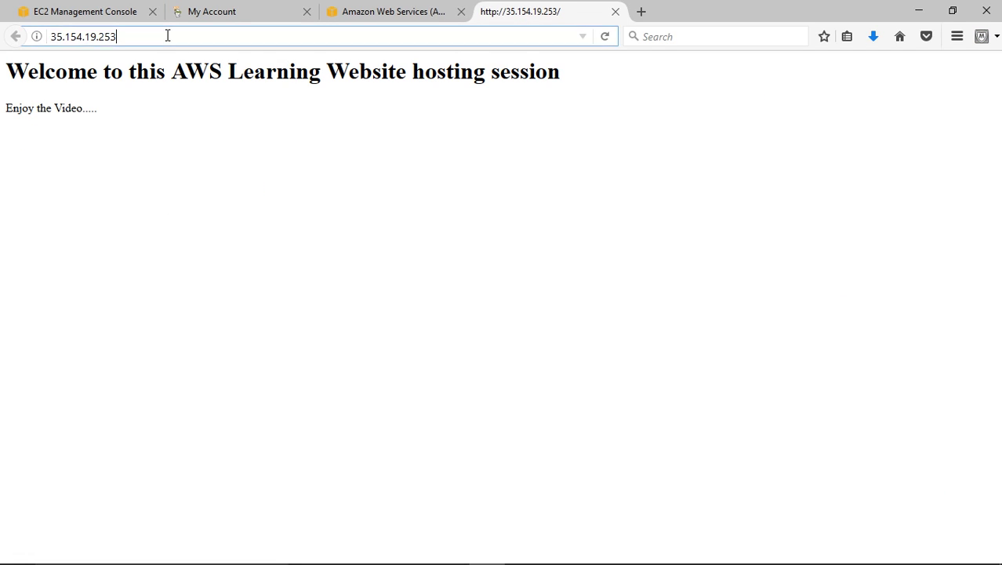
pyautogui.press('Return')
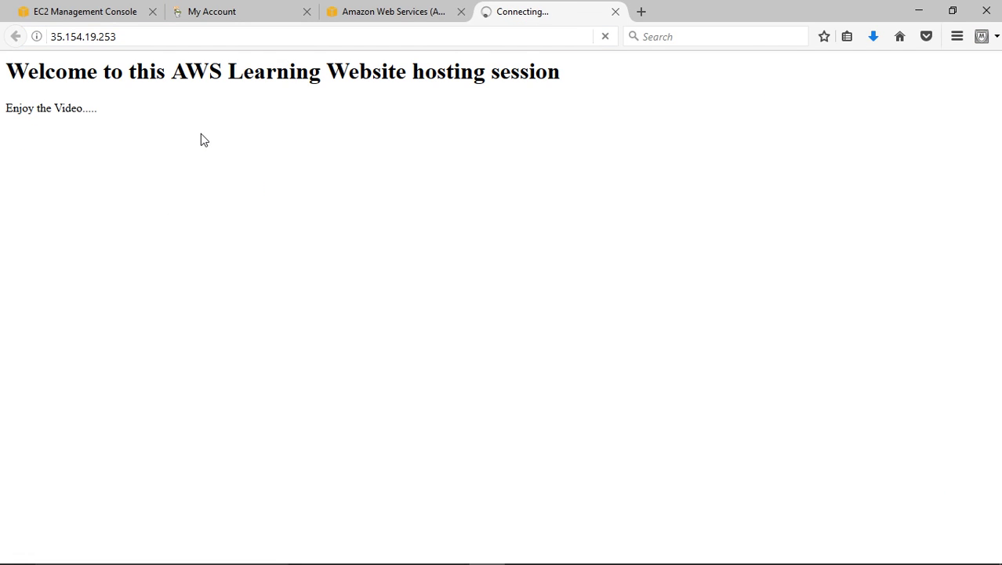
pyautogui.click(133, 36)
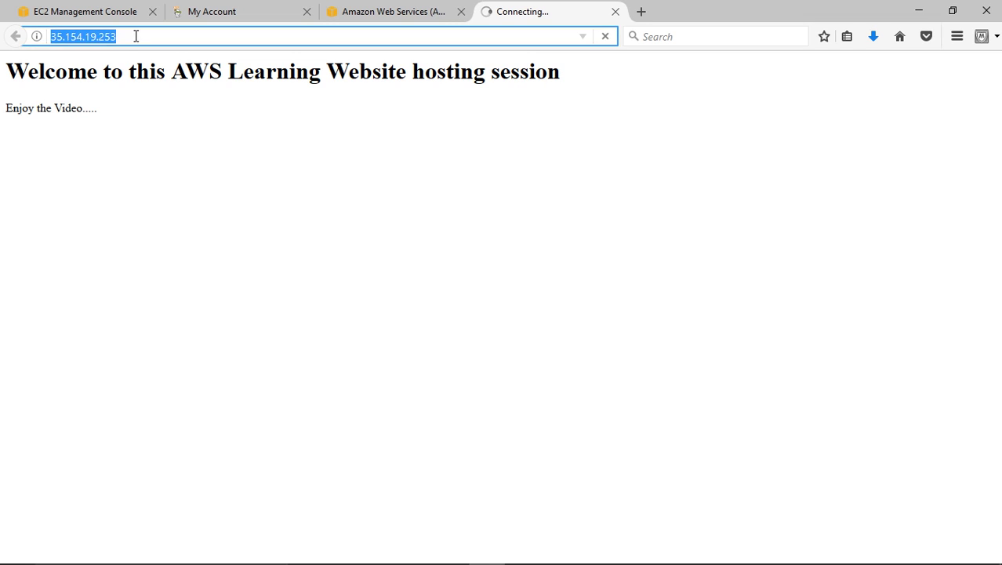
pyautogui.click(138, 36)
# - Open the running EC2 instance's details in the Mumbai region and copy its IPv4 public IP
pyautogui.click(94, 11)
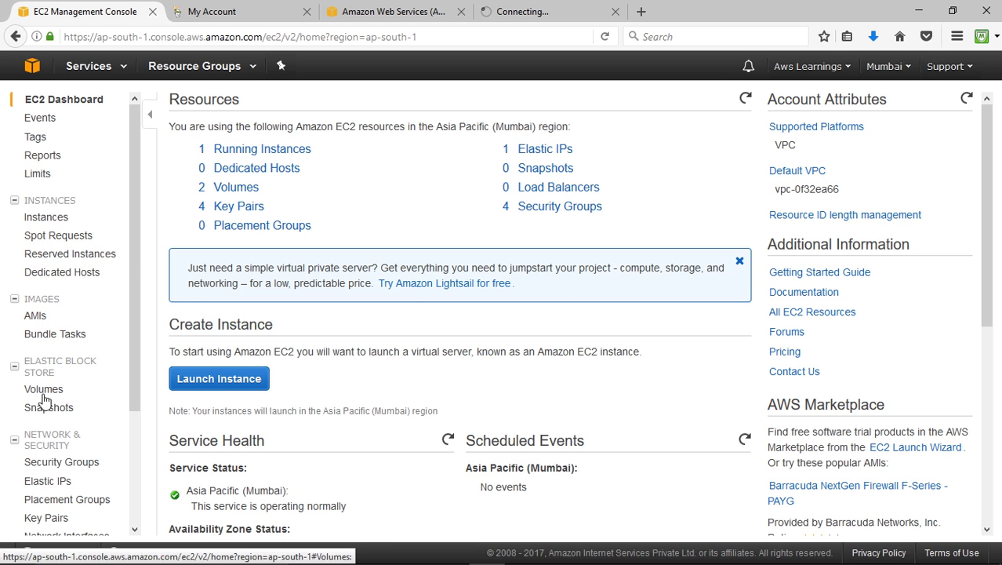
pyautogui.click(262, 150)
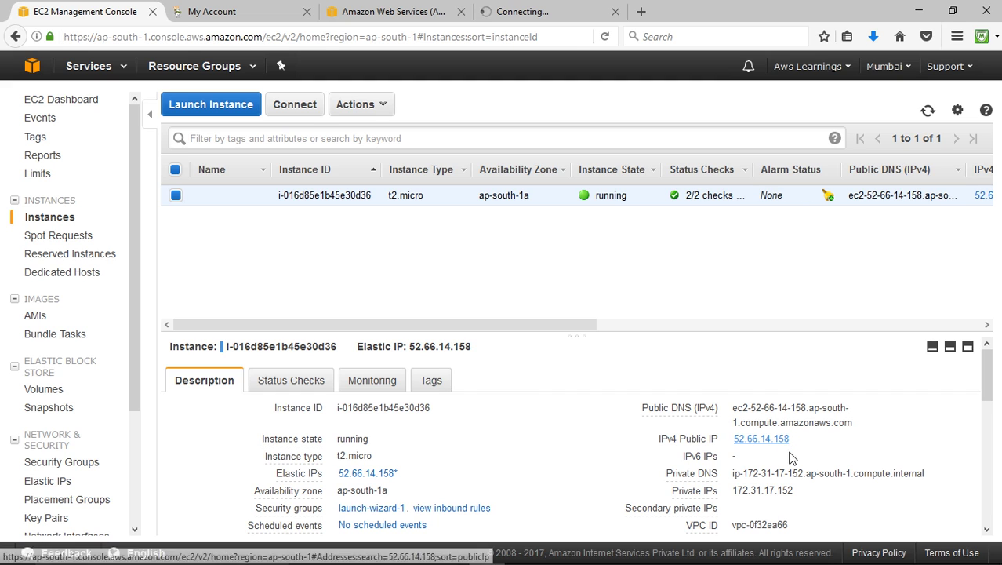
pyautogui.moveTo(317, 486)
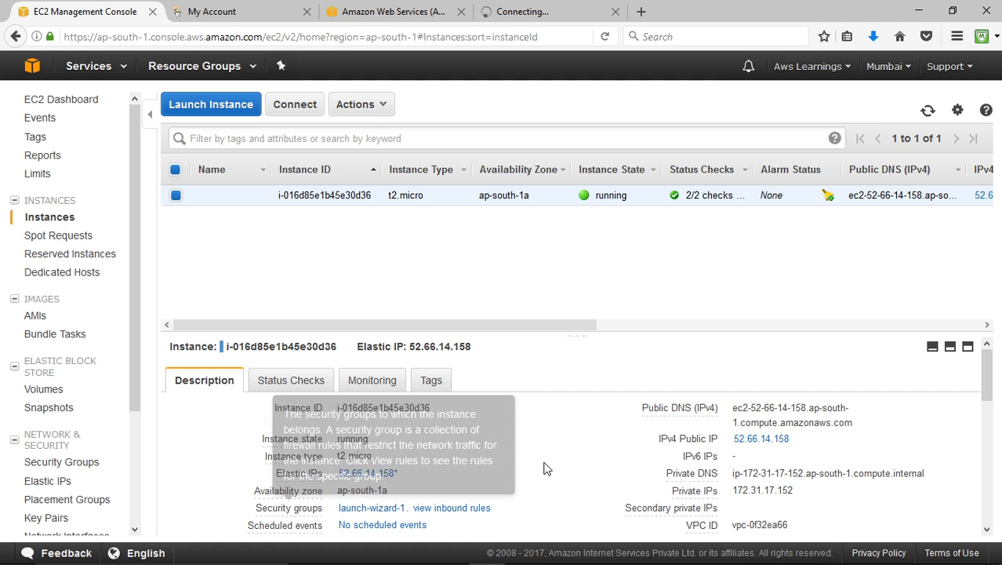
pyautogui.doubleClick(782, 441)
pyautogui.hotkey('ctrl', 'c')
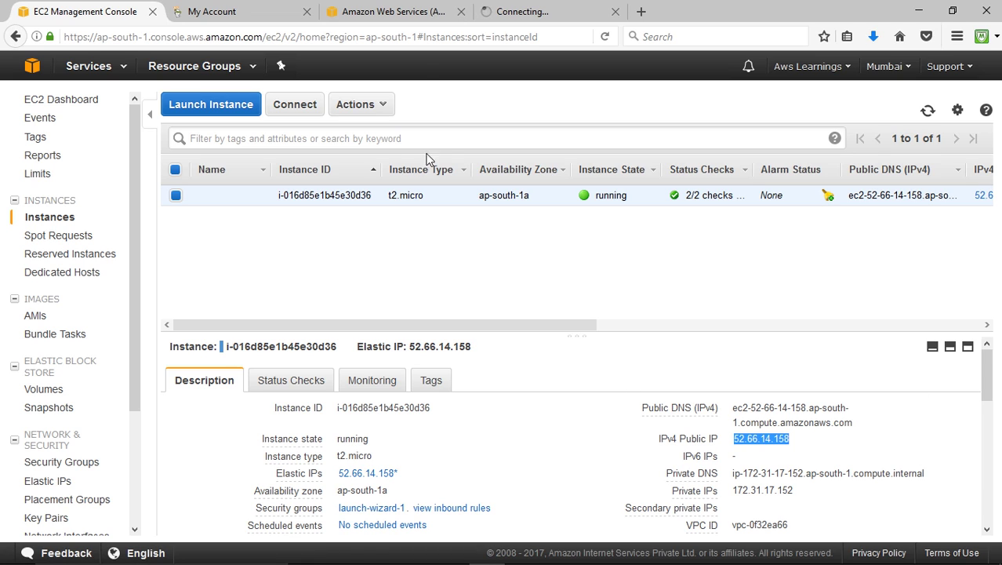
# - Close the 35.154.19.253 website tab and load the site at 52.66.14.158 in a new tab
pyautogui.click(541, 11)
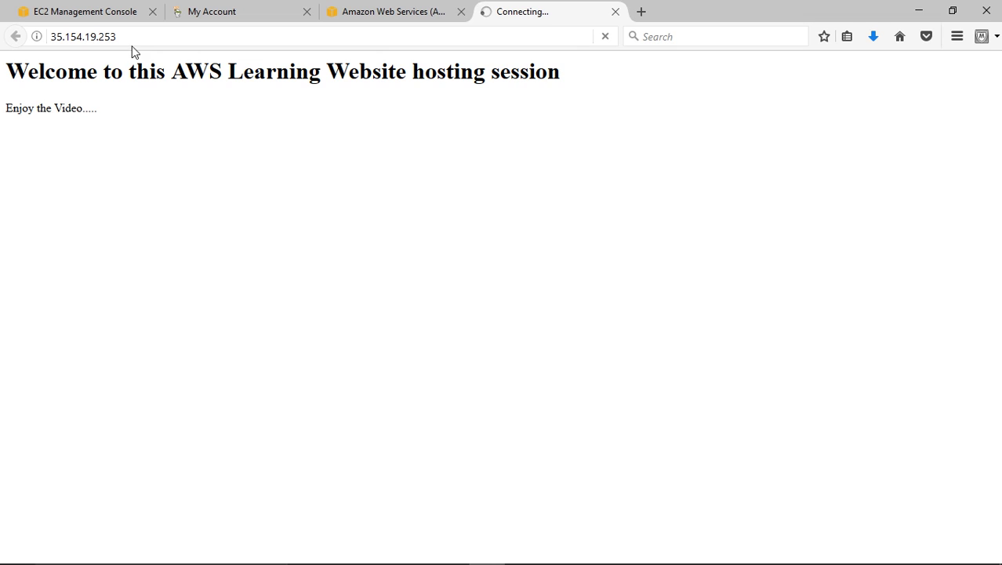
pyautogui.click(131, 33)
pyautogui.moveTo(130, 34); pyautogui.dragTo(36, 29)
pyautogui.click(616, 12)
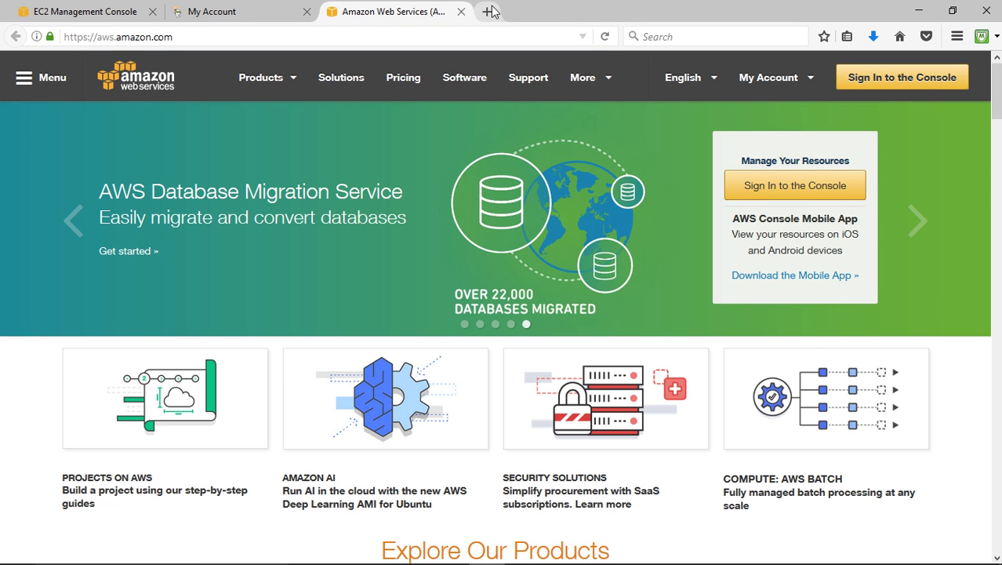
pyautogui.click(488, 11)
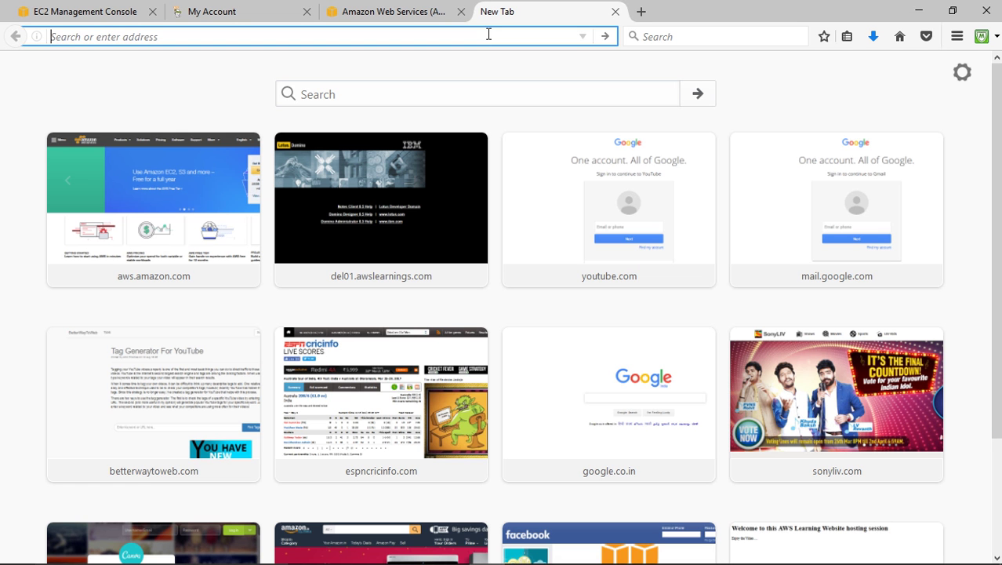
pyautogui.hotkey('ctrl', 'v')
pyautogui.press('Return')
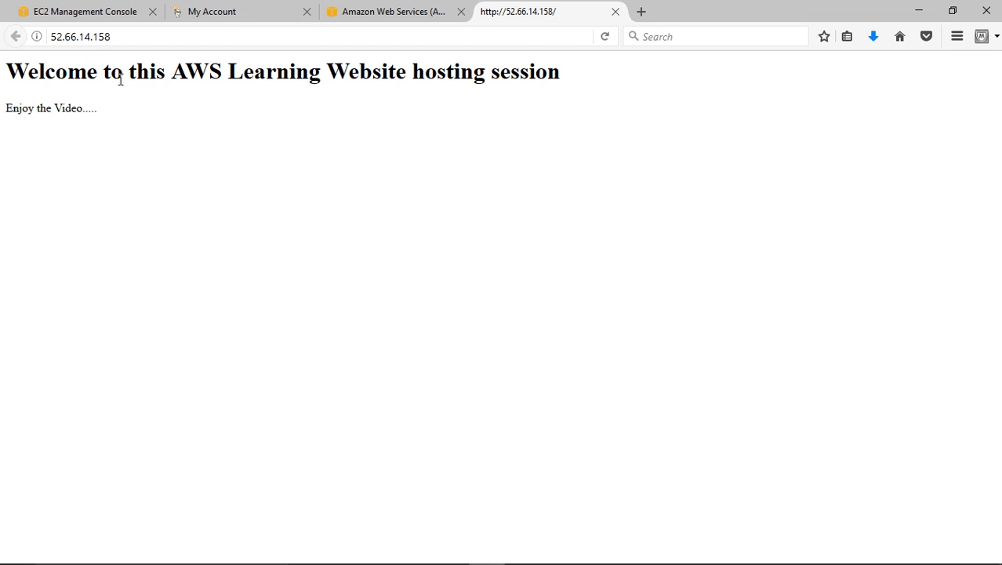
# - Switch to the GoDaddy account and open DNS management for the domain awslearnings.in
pyautogui.click(248, 15)
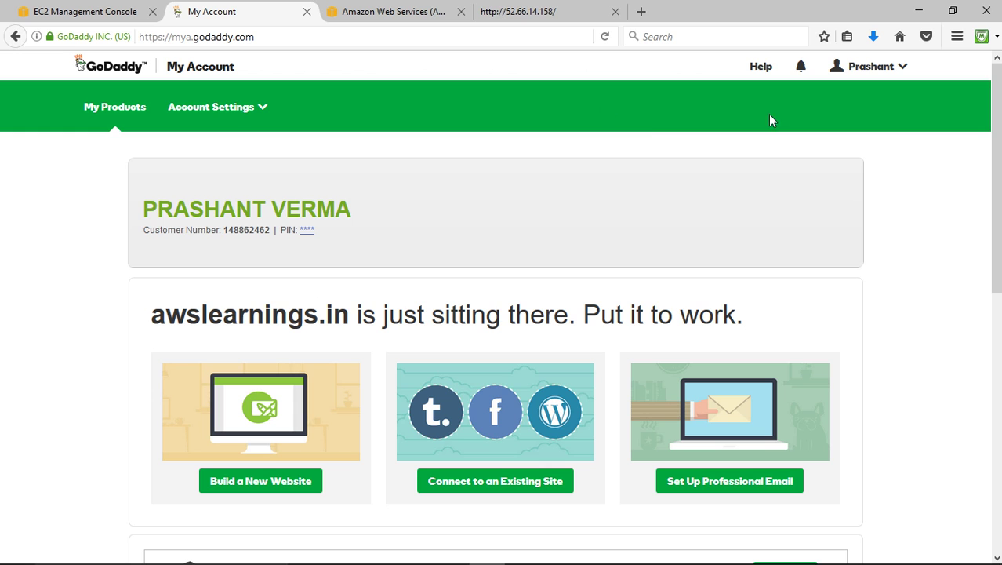
pyautogui.scroll(-3, 513, 208)
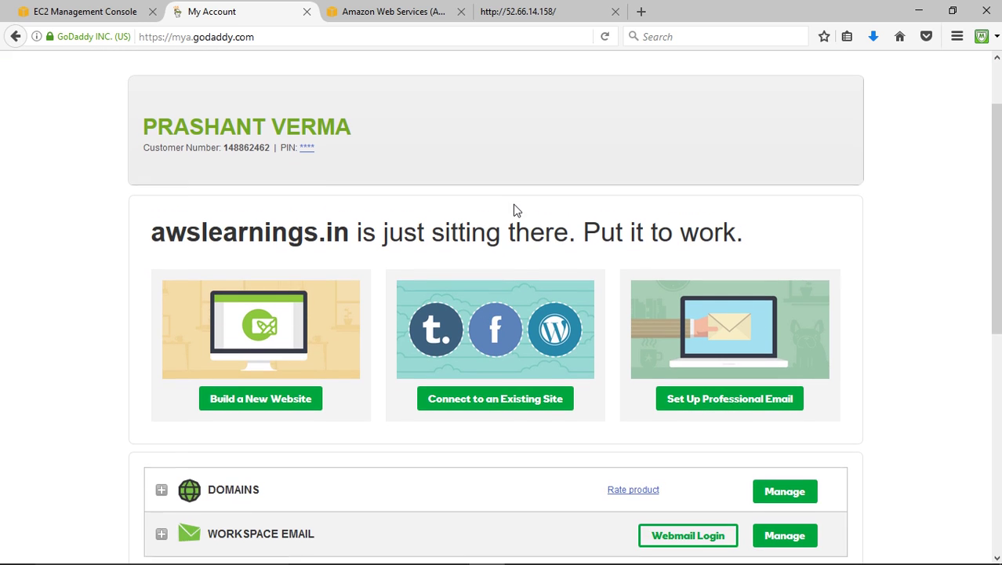
pyautogui.scroll(3, 514, 207)
pyautogui.scroll(-5, 534, 197)
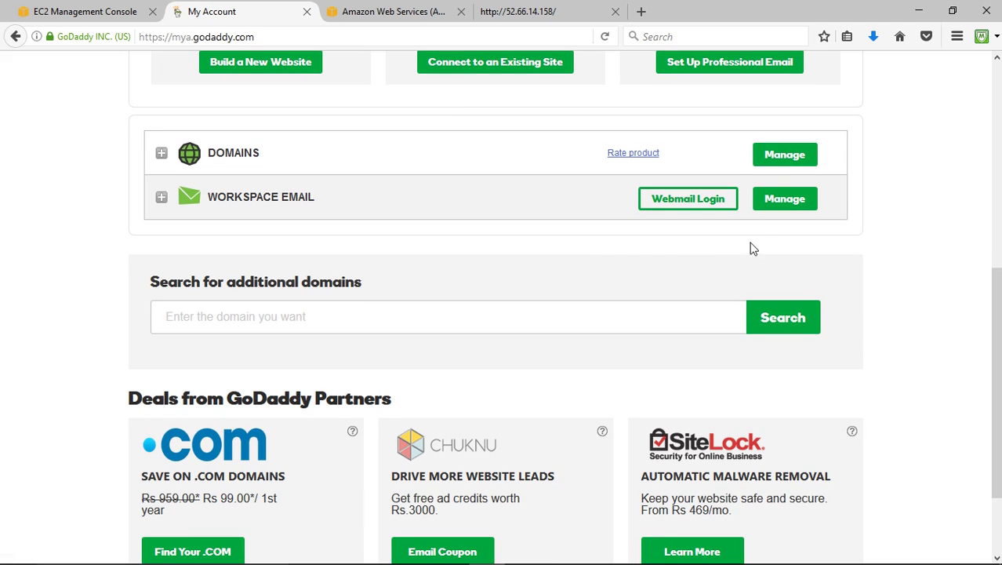
pyautogui.click(779, 158)
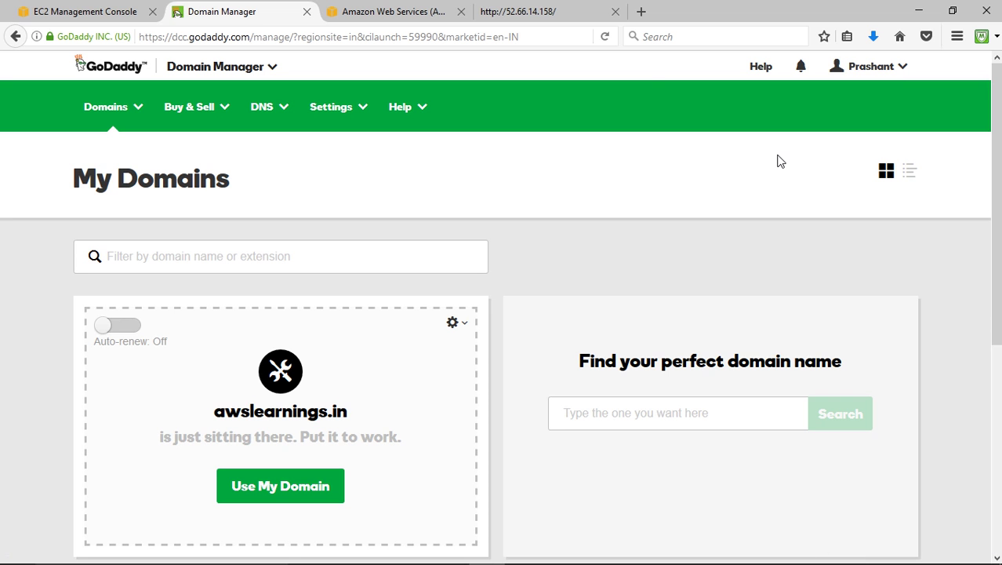
pyautogui.click(451, 328)
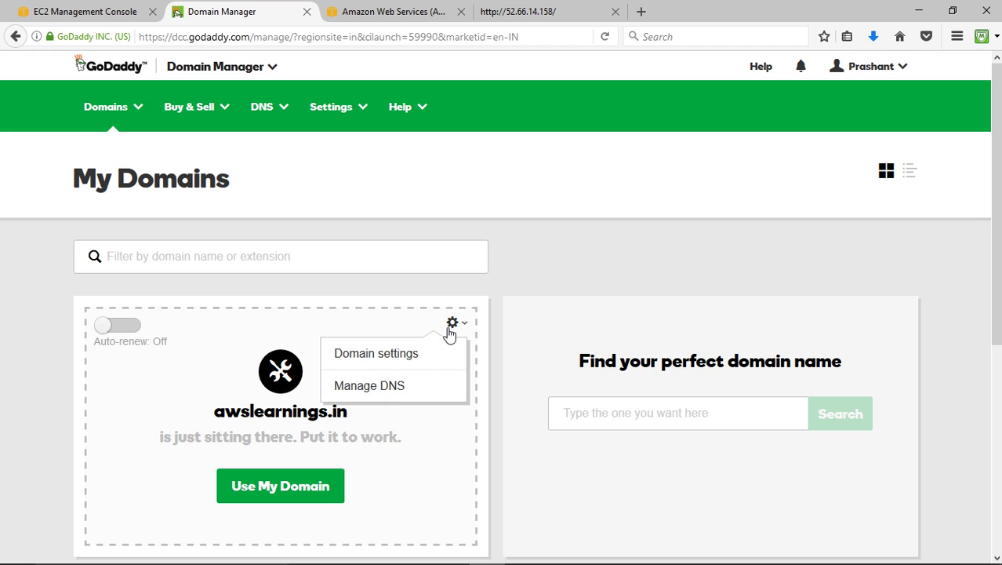
pyautogui.click(390, 391)
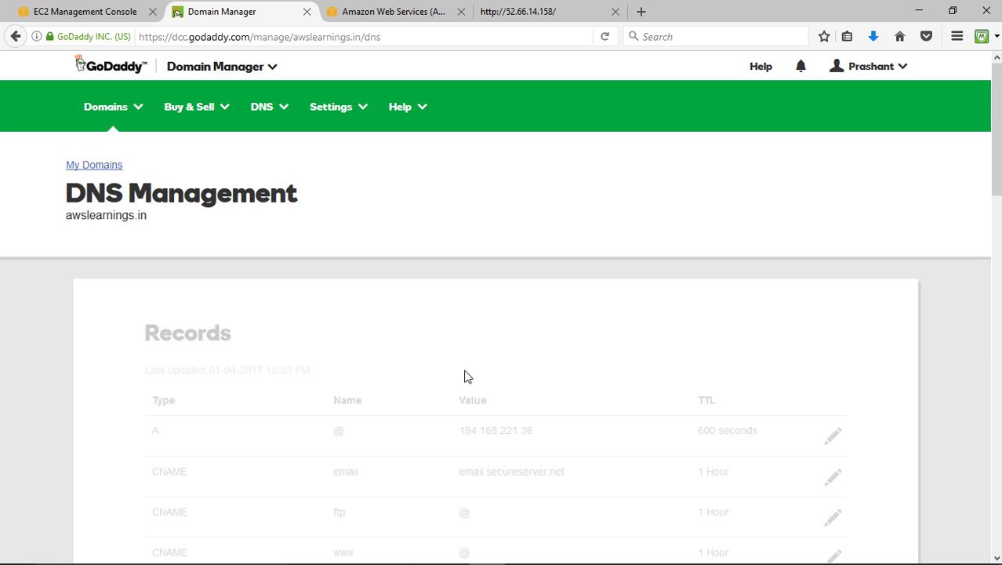
# - Point the domain's A record for host @ to the instance's public IP, 52.66.14.158, and save the record
pyautogui.scroll(-2, 591, 393)
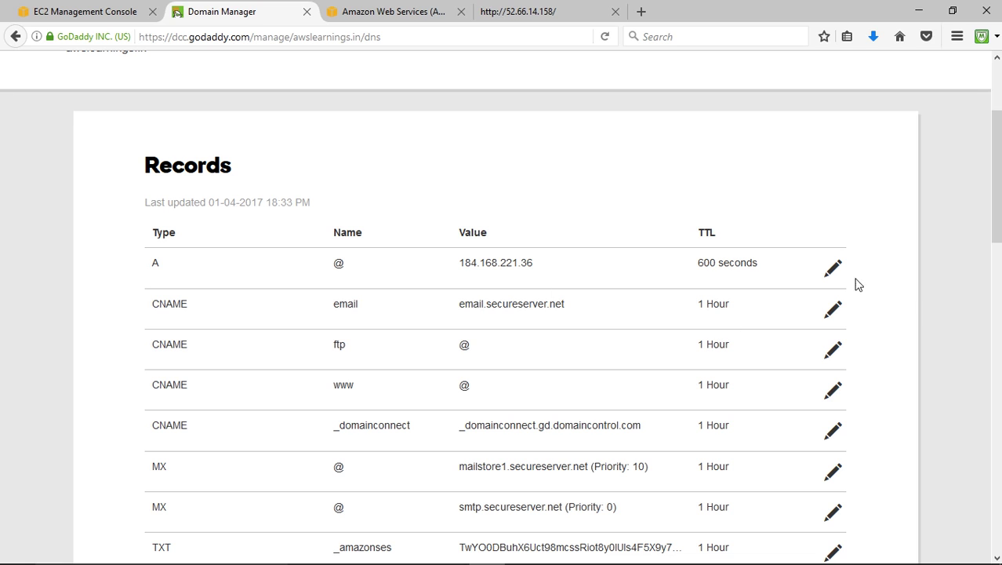
pyautogui.click(781, 282)
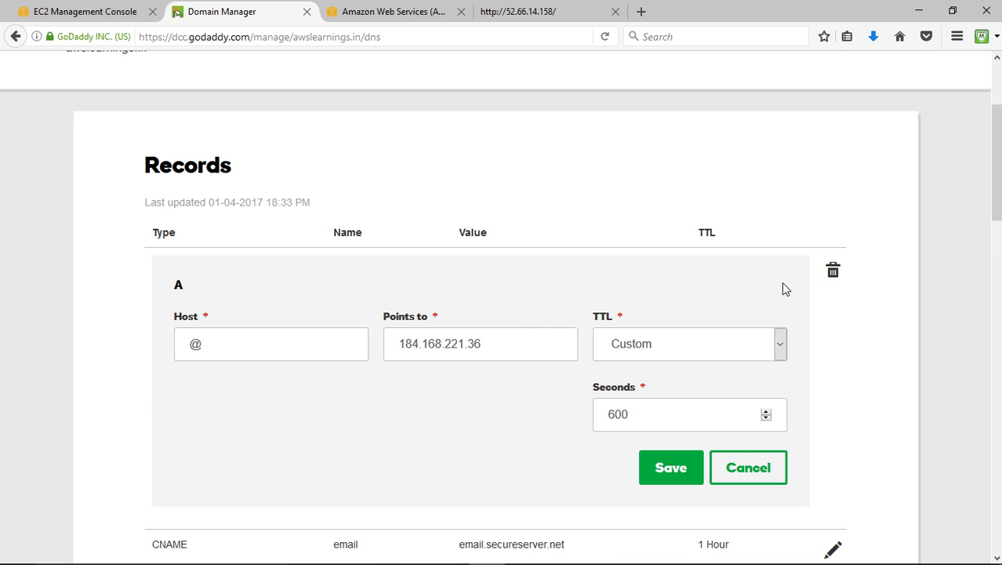
pyautogui.click(75, 14)
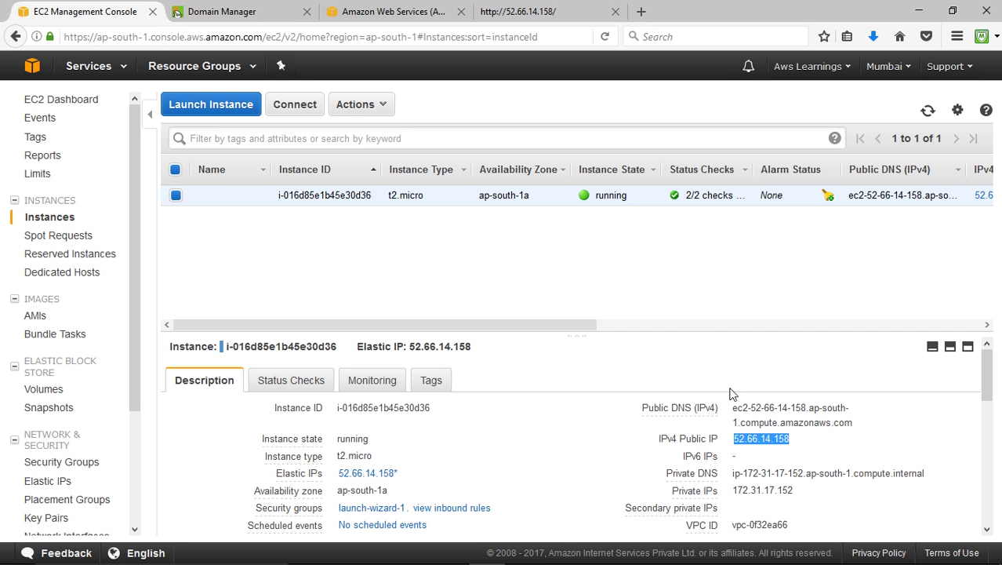
pyautogui.rightClick(760, 438)
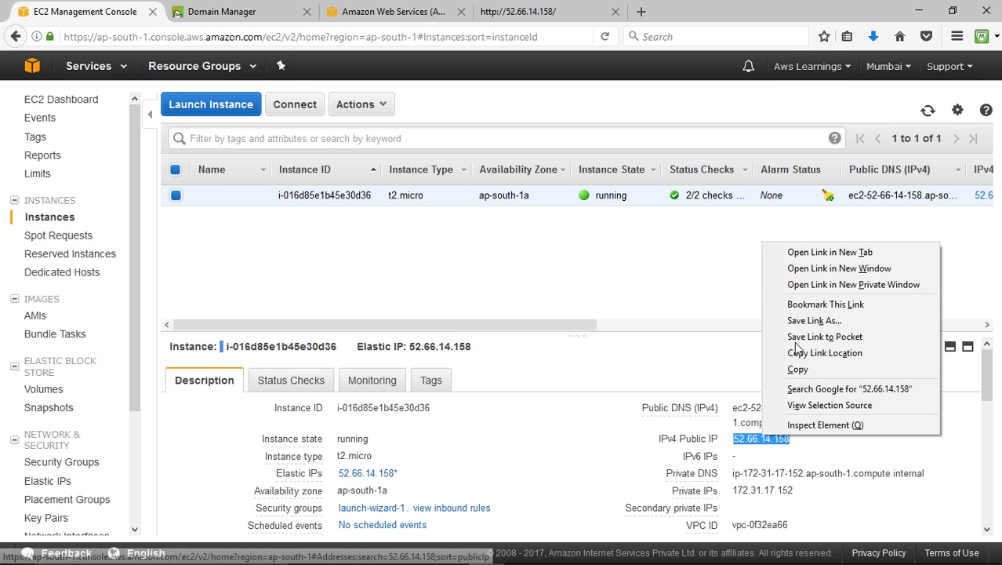
pyautogui.click(822, 370)
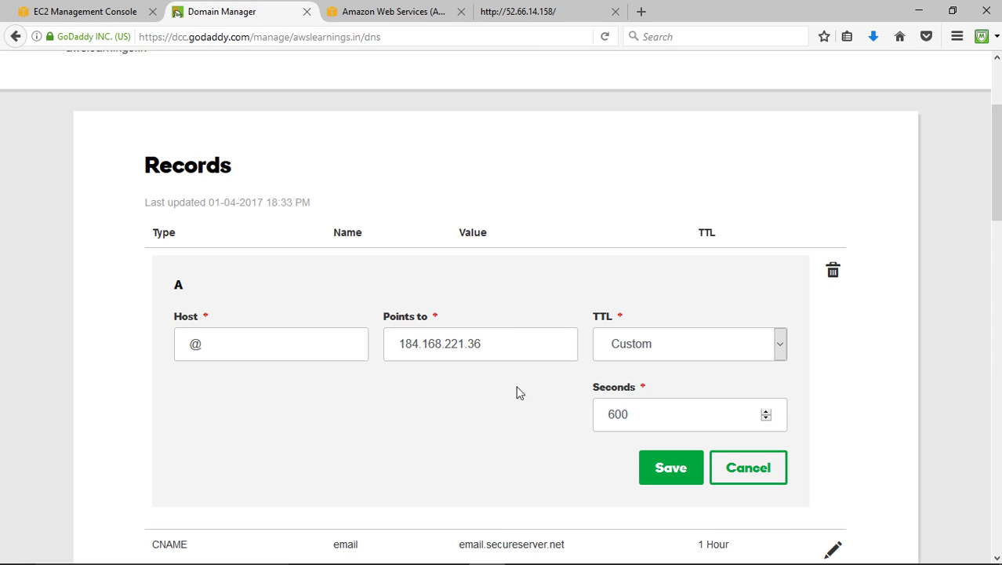
pyautogui.moveTo(499, 335); pyautogui.dragTo(291, 329)
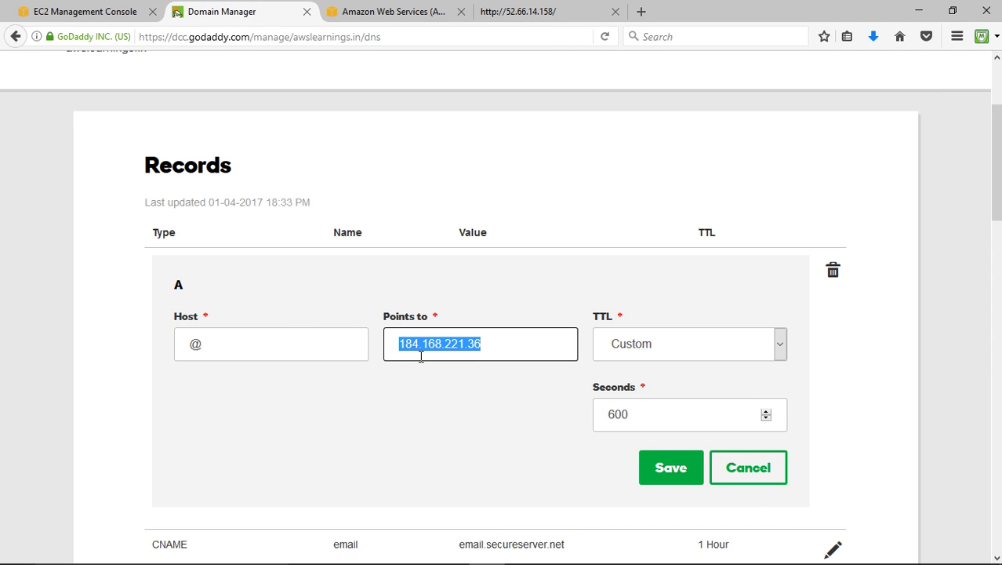
pyautogui.hotkey('ctrl', 'v')
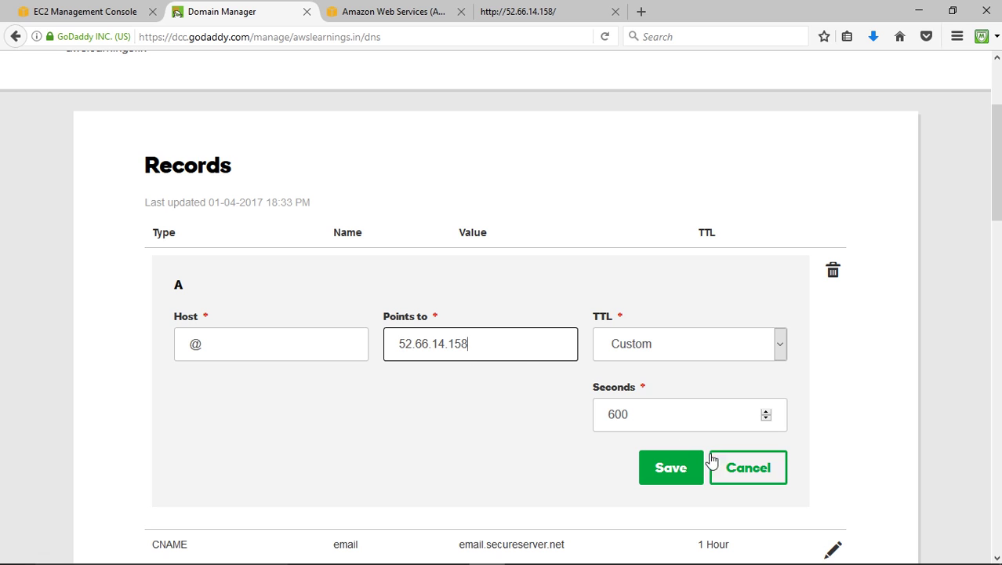
pyautogui.click(671, 467)
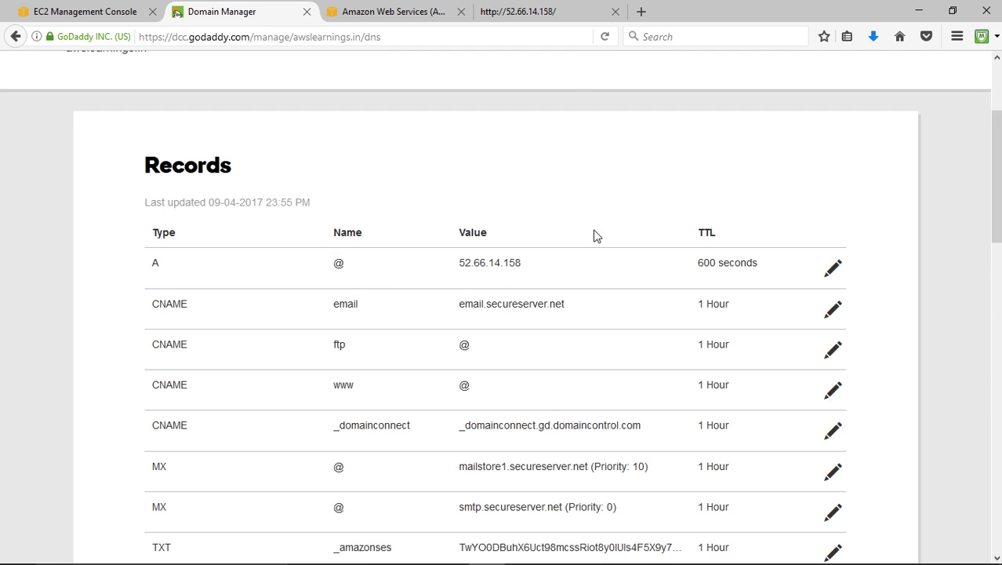
pyautogui.click(547, 19)
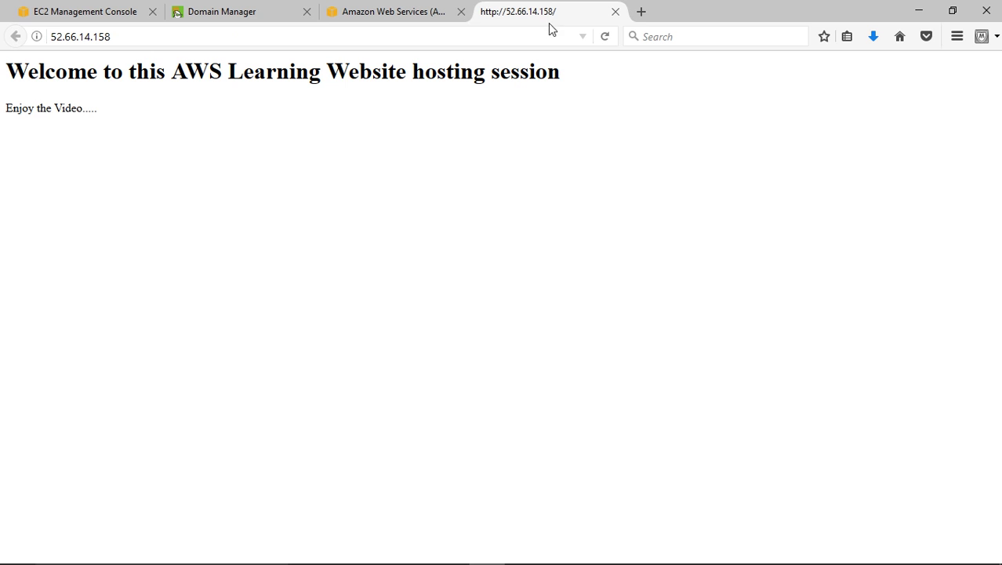
pyautogui.click(642, 14)
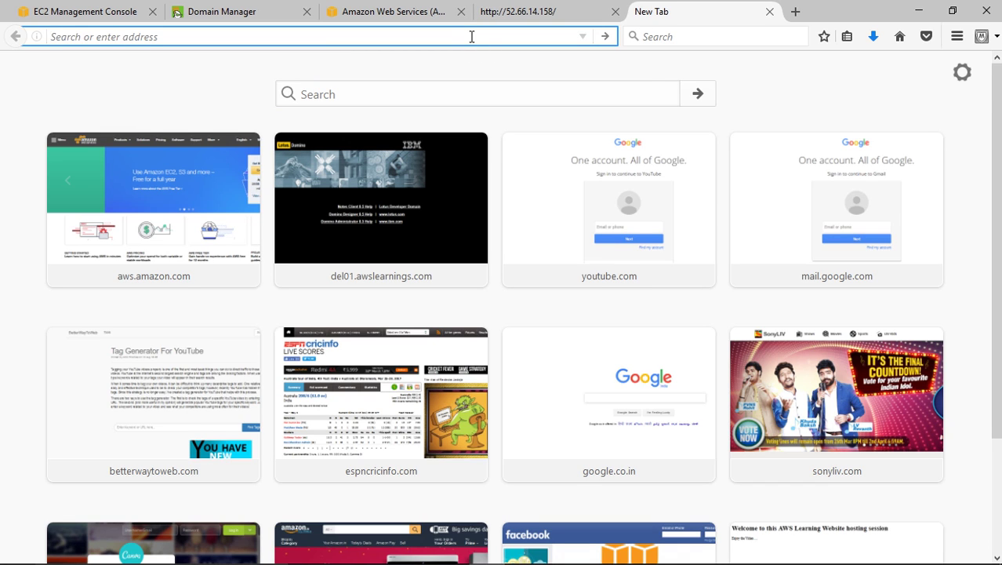
pyautogui.write('www.awslearn')
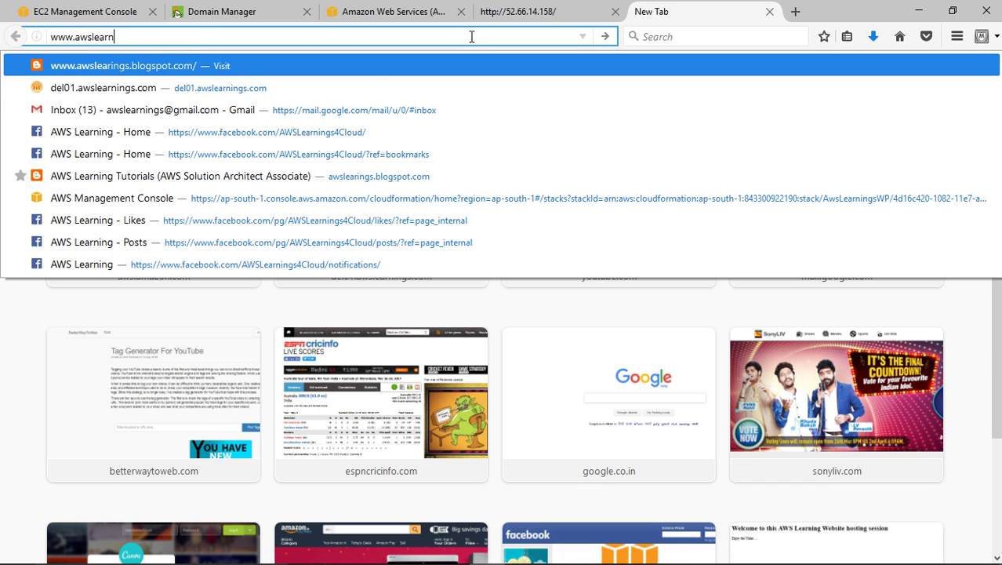
pyautogui.write('ing.in')
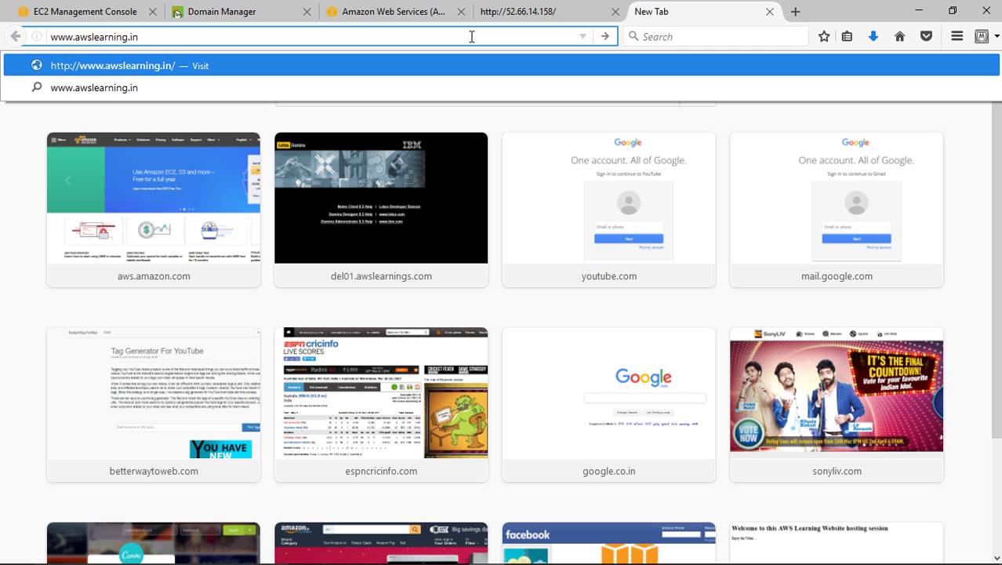
pyautogui.press('BackSpace')
pyautogui.press('BackSpace')
pyautogui.press('BackSpace')
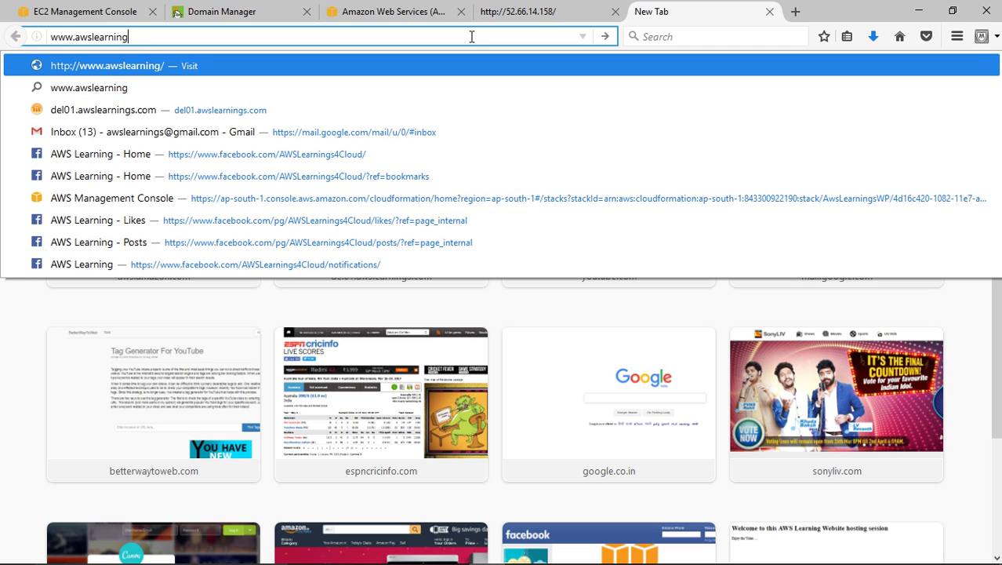
pyautogui.write('s.in')
pyautogui.press('Return')
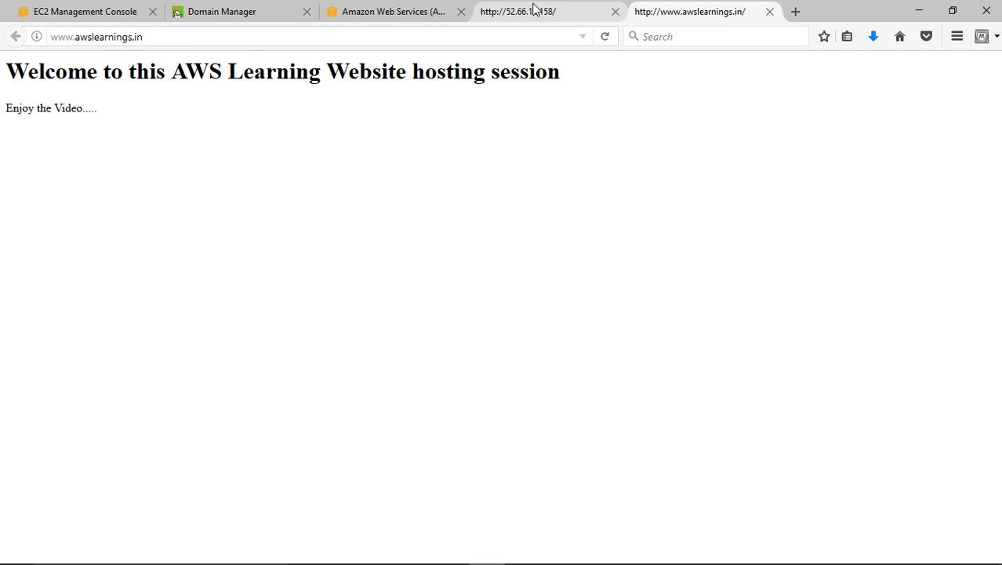
pyautogui.click(224, 11)
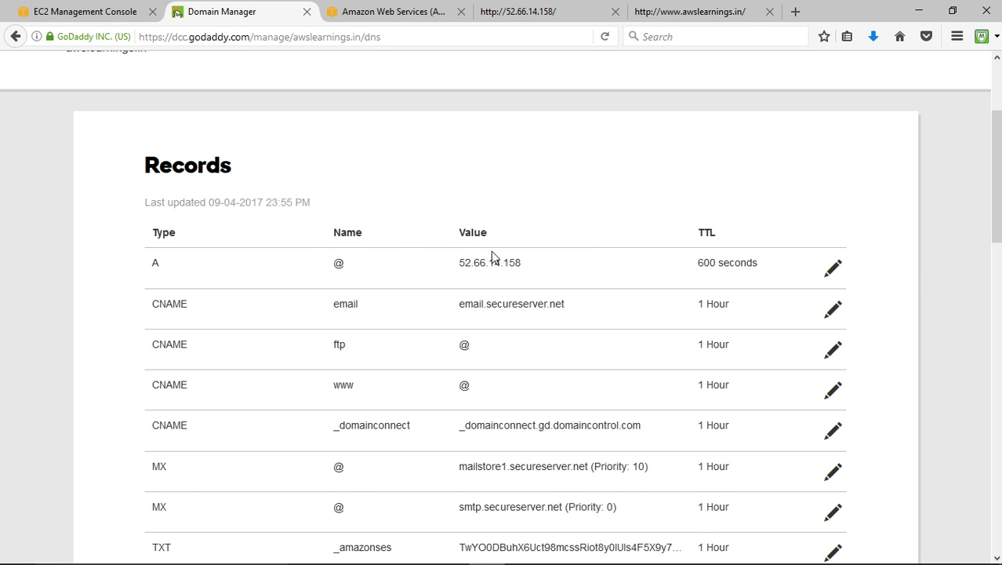
pyautogui.scroll(3, 492, 253)
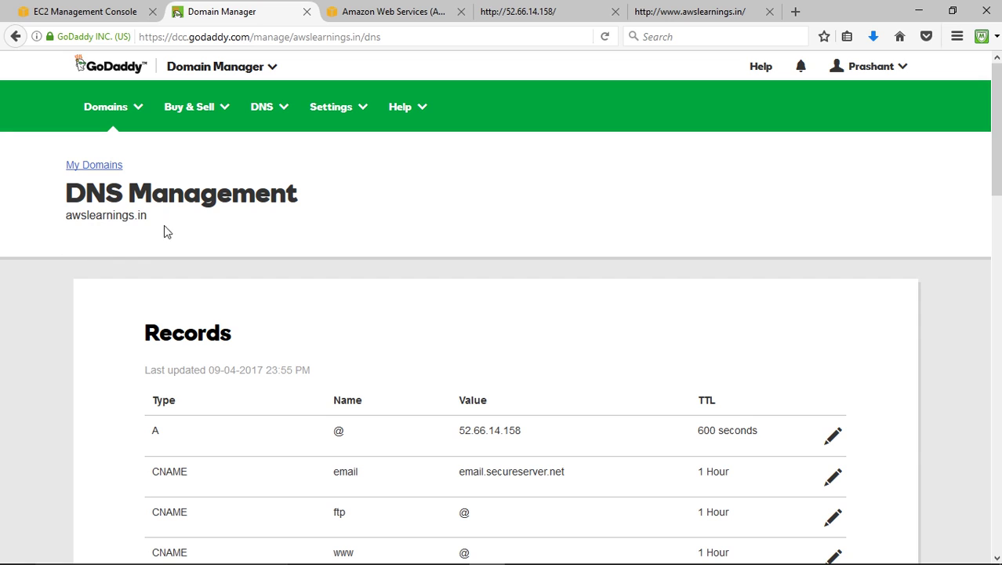
pyautogui.click(681, 13)
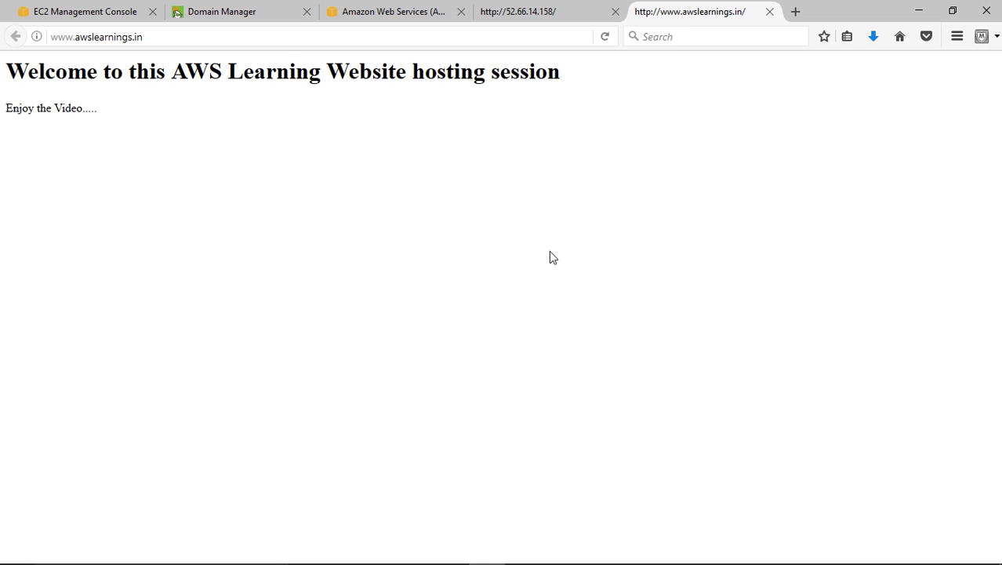
# - Minimize the browser, dismiss the Remote Desktop Connection error and open the Contact Us presentation from the desktop
pyautogui.click(918, 10)
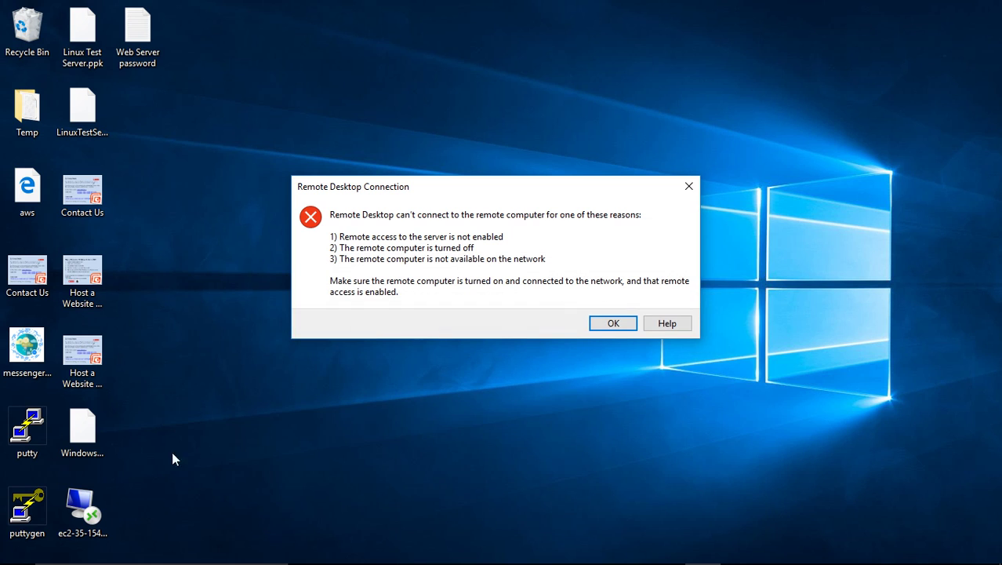
pyautogui.click(614, 323)
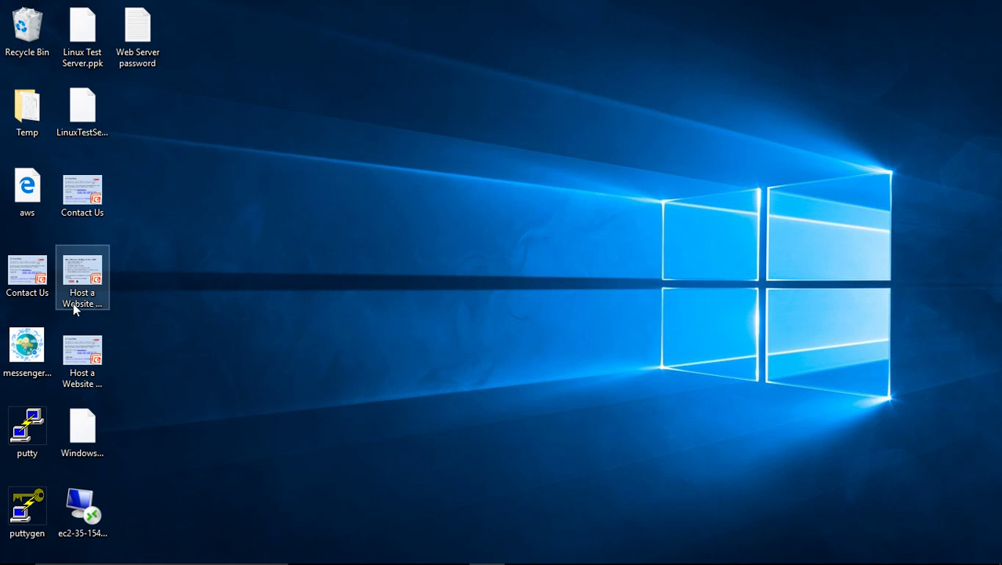
pyautogui.doubleClick(41, 274)
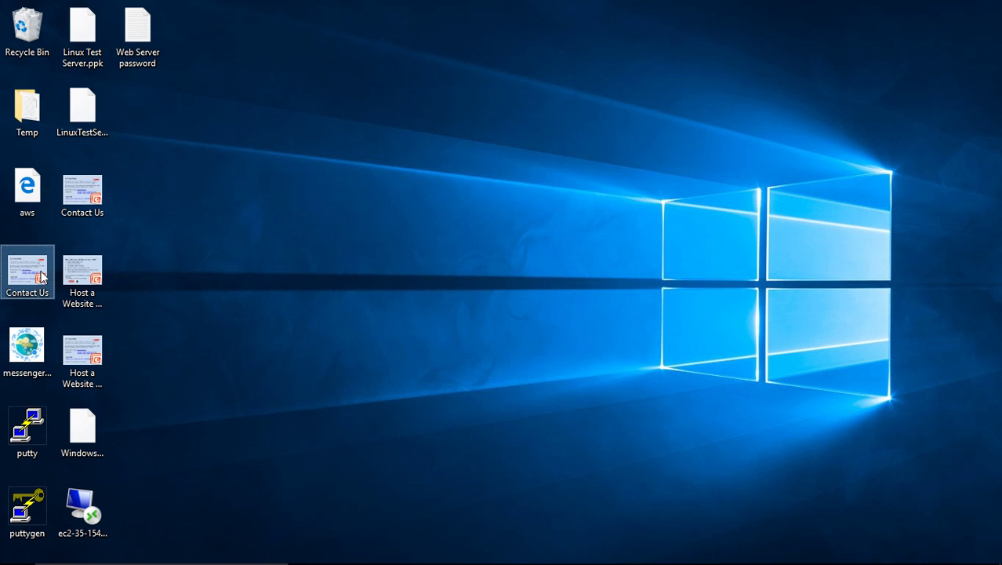